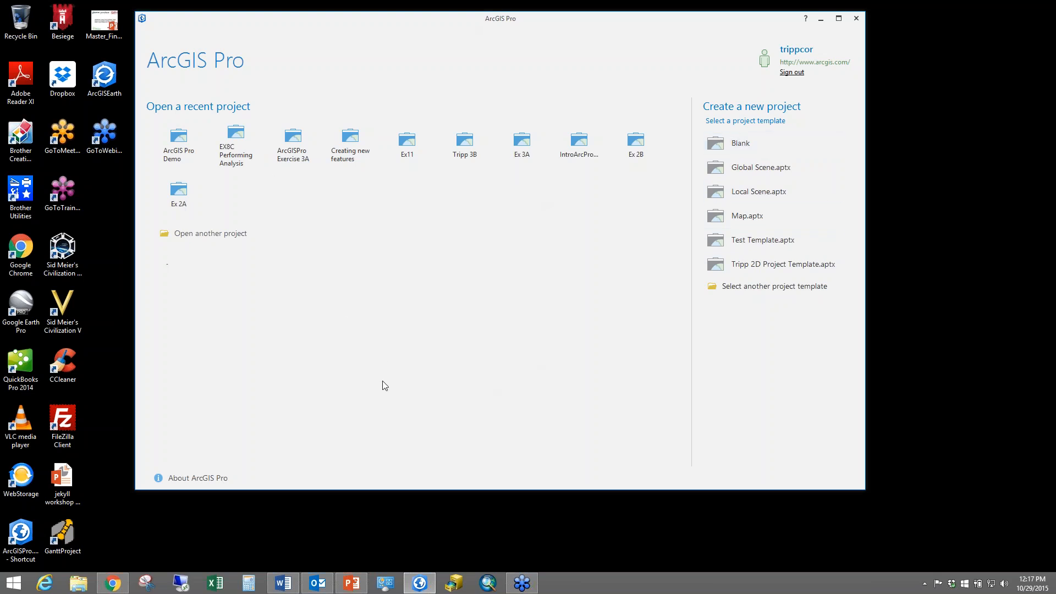
- Open the recent project ArcGIS Pro Demo and enlarge its window toward the lower-left corner of the desktop
{"action": "left_click", "coordinate": [180, 142]}
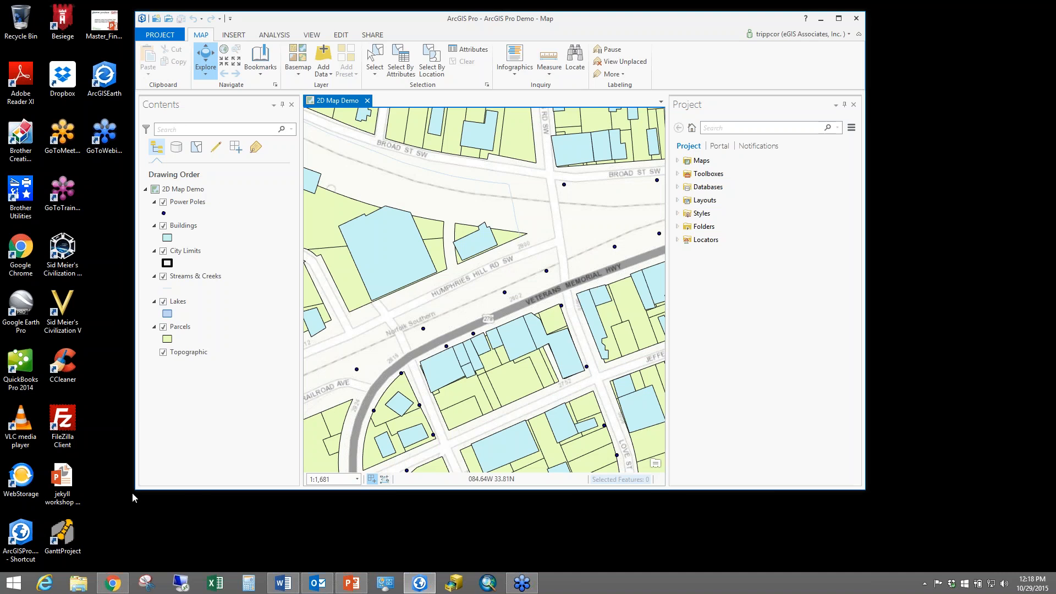
{"action": "left_click_drag", "start_coordinate": [132, 493], "coordinate": [80, 593]}
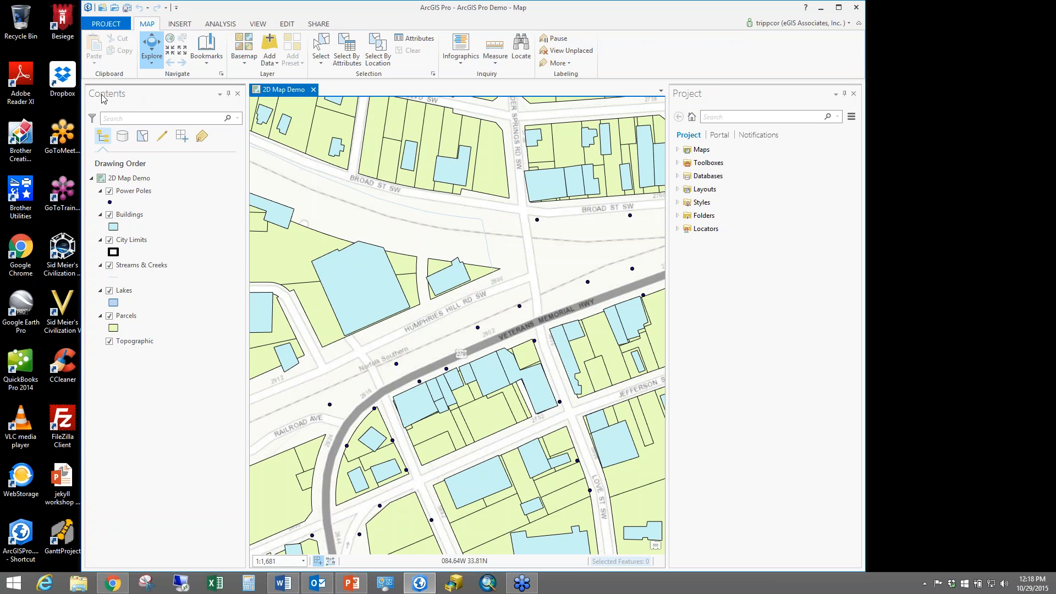
{"action": "left_click", "coordinate": [208, 269]}
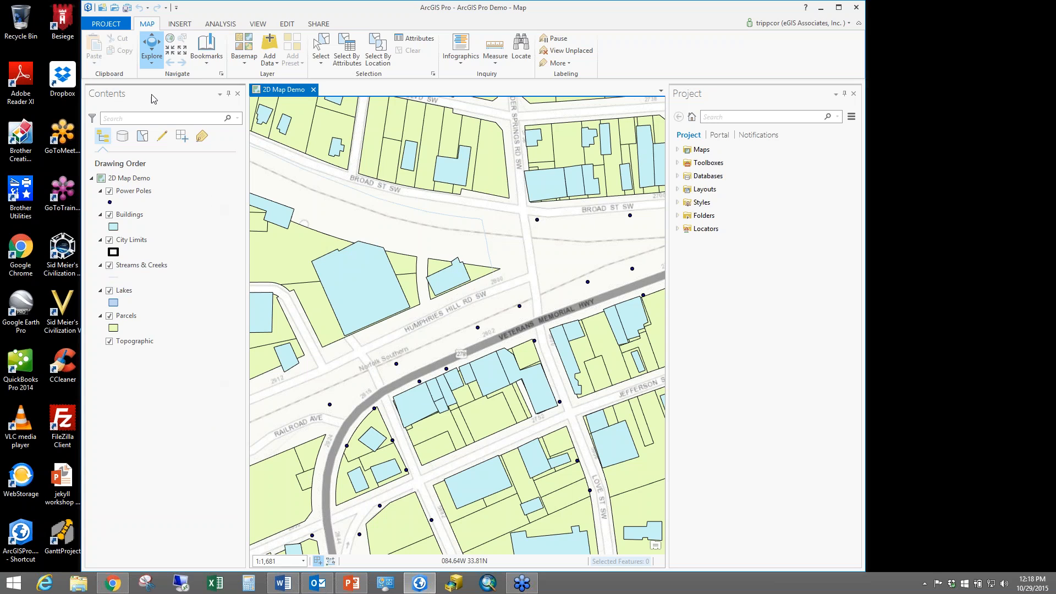
- Examine the project's maps, toolboxes, databases and layouts by expanding each category, including the 2D Map Demo and 3D Scene Demo entries
{"action": "left_click", "coordinate": [678, 150]}
{"action": "left_click", "coordinate": [717, 163]}
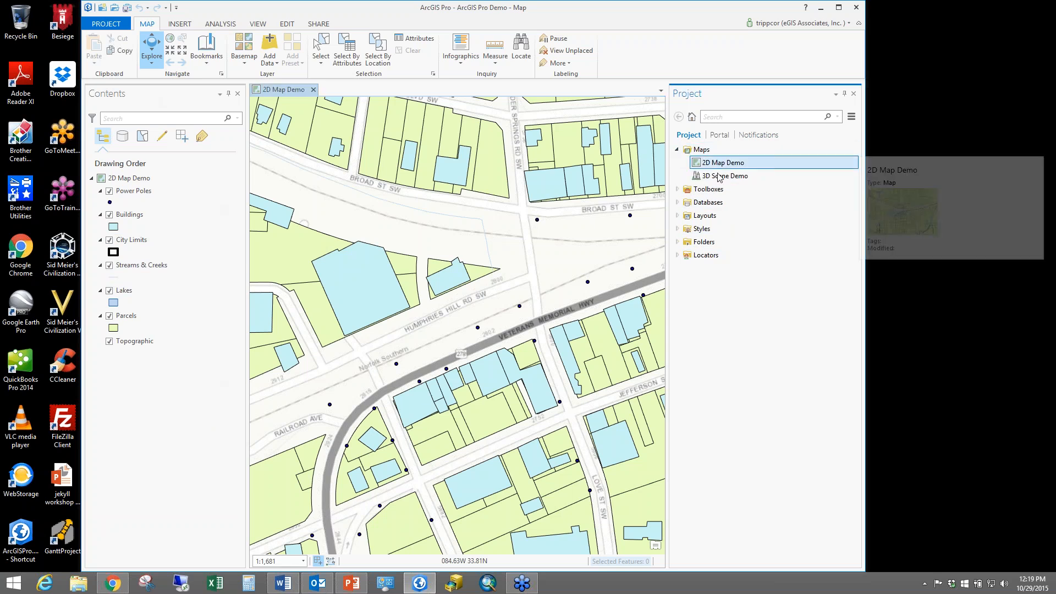
{"action": "left_click", "coordinate": [718, 176]}
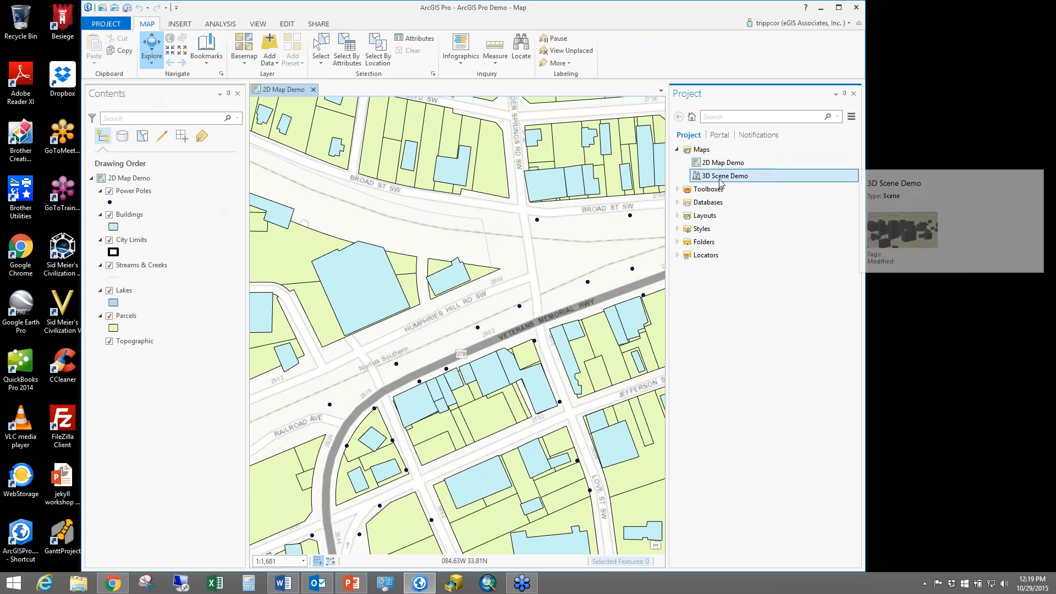
{"action": "left_click", "coordinate": [678, 189]}
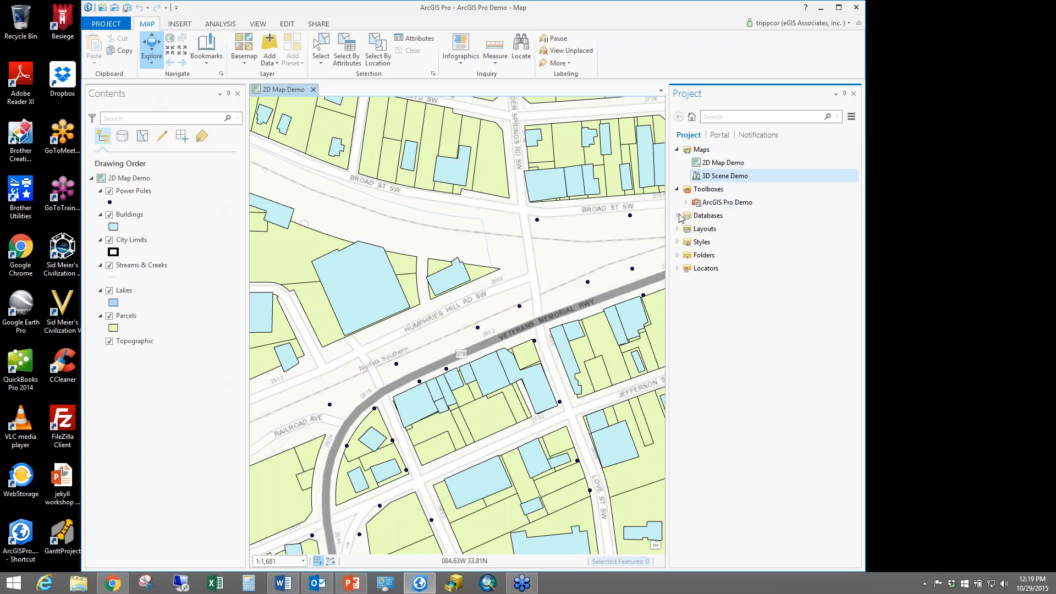
{"action": "left_click", "coordinate": [678, 215]}
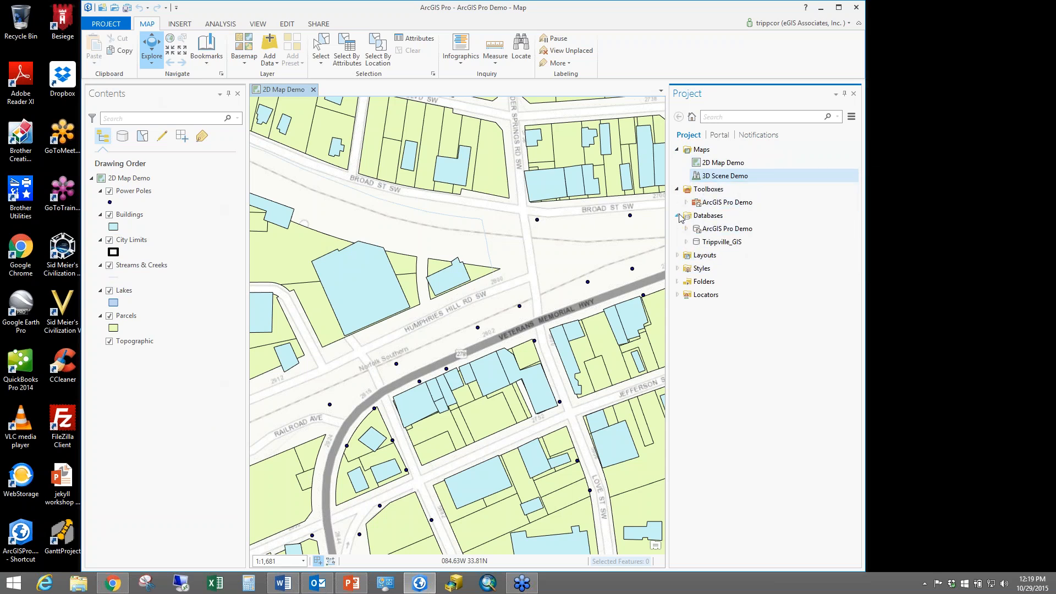
{"action": "left_click", "coordinate": [677, 255]}
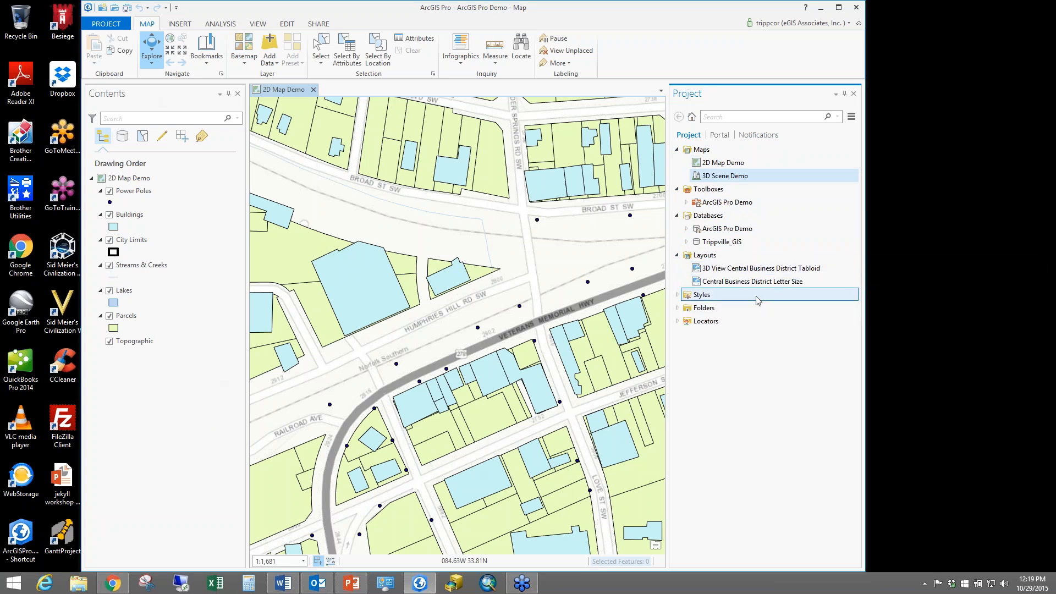
- Browse the portal's own content and its groups, check the notifications, and return to the project items
{"action": "left_click", "coordinate": [719, 135]}
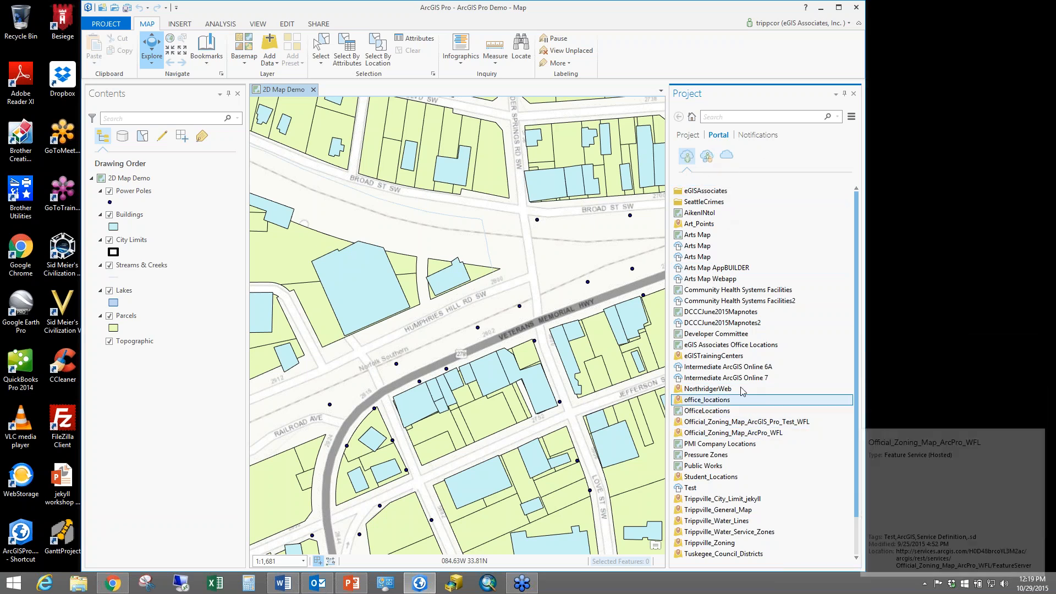
{"action": "scroll", "coordinate": [742, 391], "scroll_direction": "down", "scroll_amount": 2}
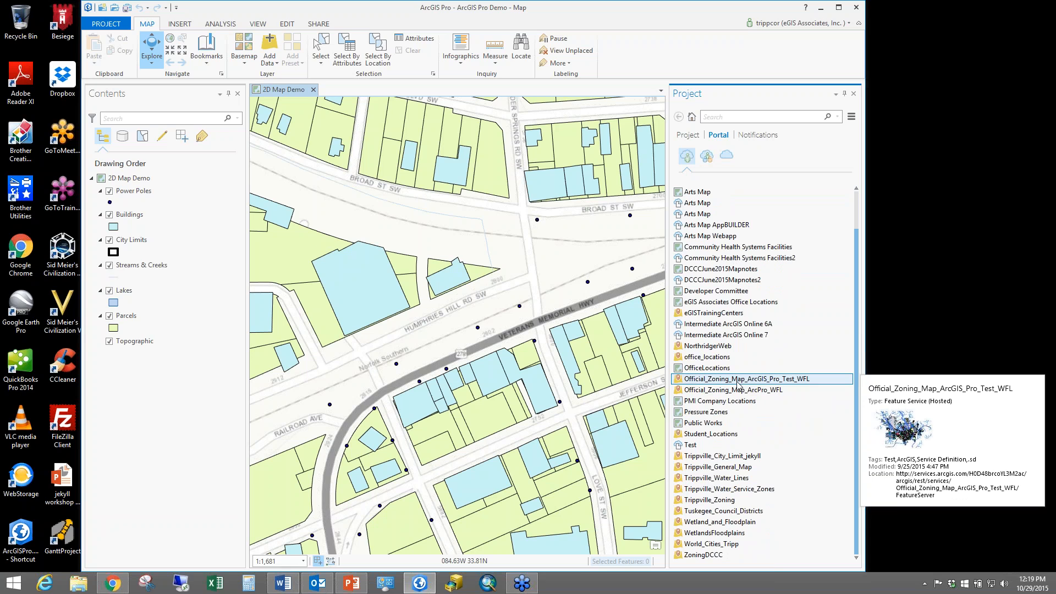
{"action": "scroll", "coordinate": [738, 385], "scroll_direction": "up", "scroll_amount": 2}
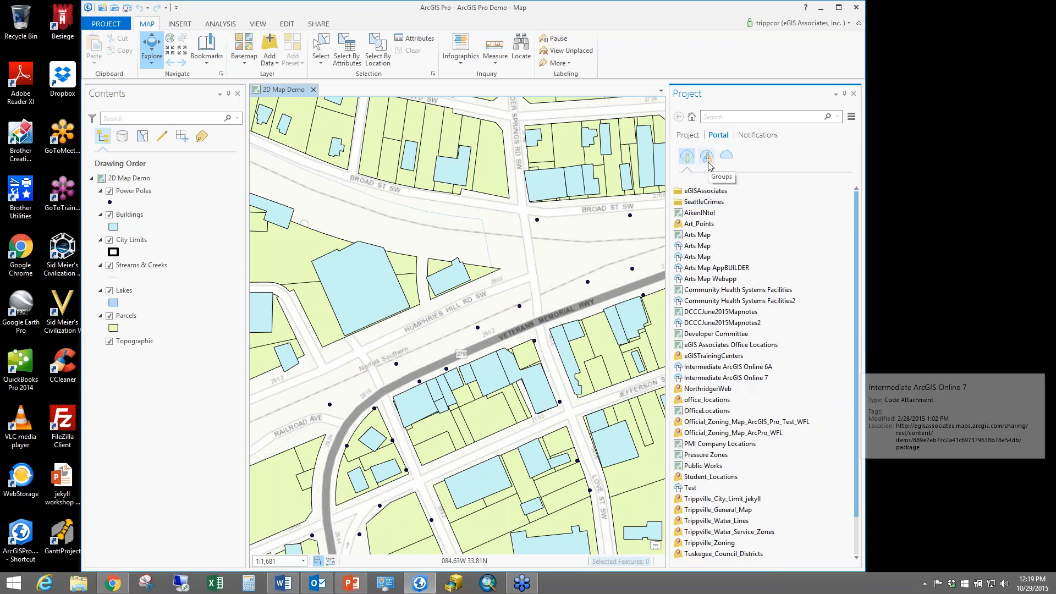
{"action": "scroll", "coordinate": [752, 426], "scroll_direction": "down", "scroll_amount": 1}
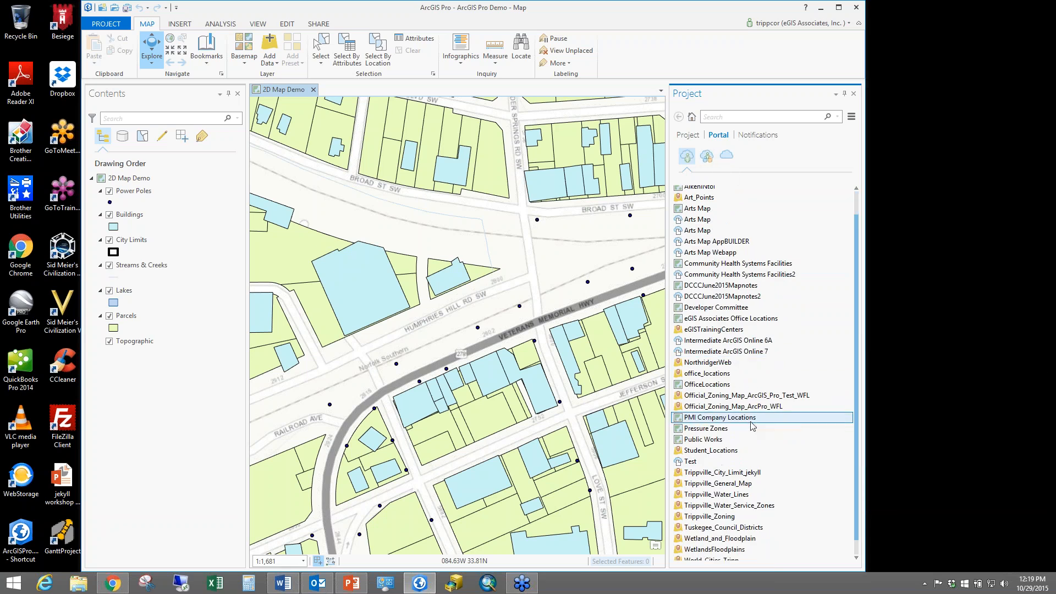
{"action": "scroll", "coordinate": [749, 423], "scroll_direction": "up", "scroll_amount": 2}
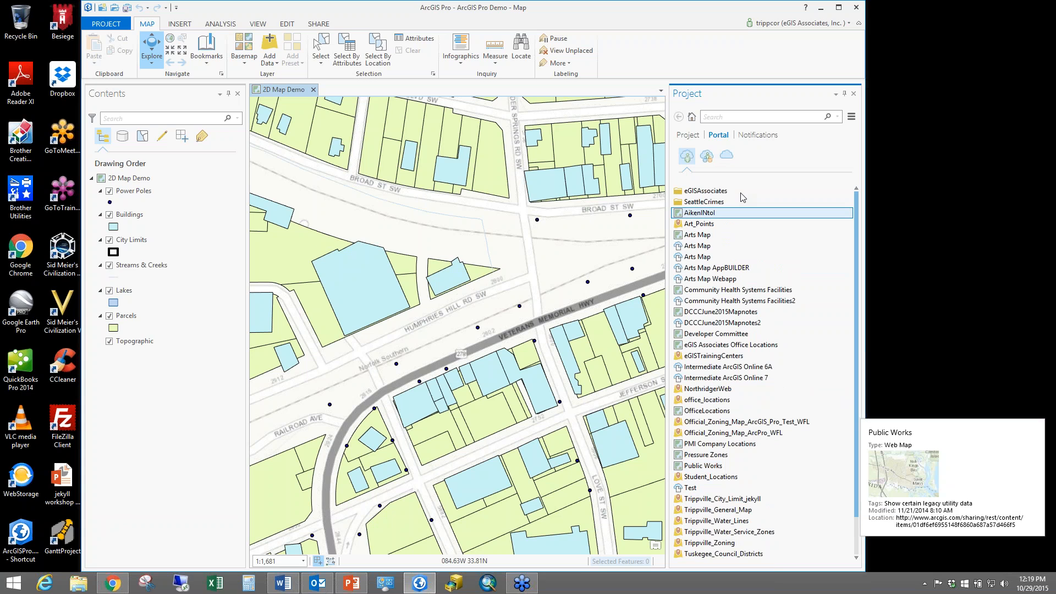
{"action": "left_click", "coordinate": [708, 160]}
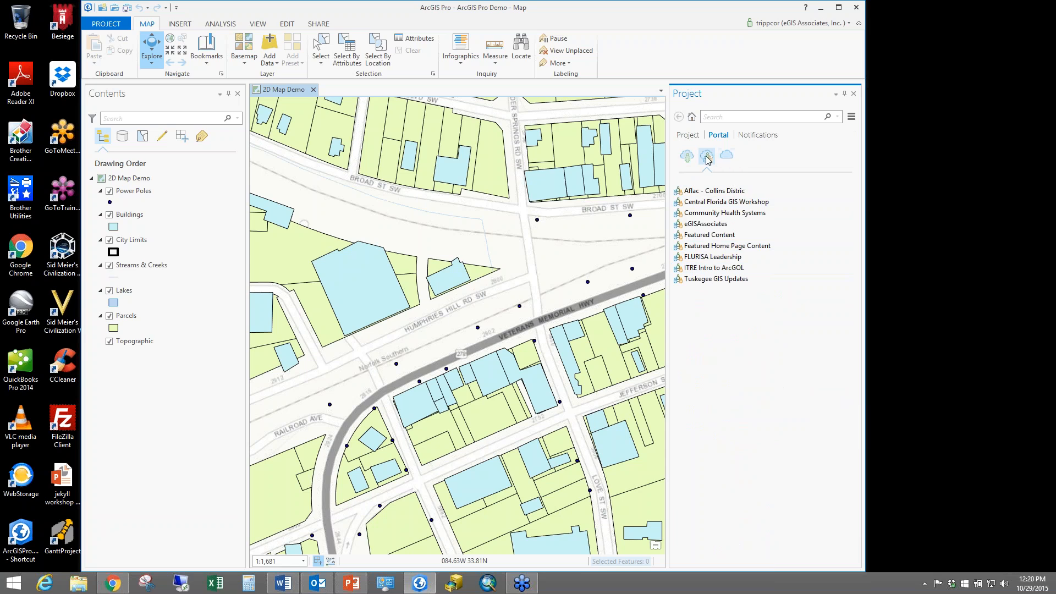
{"action": "left_click", "coordinate": [754, 138]}
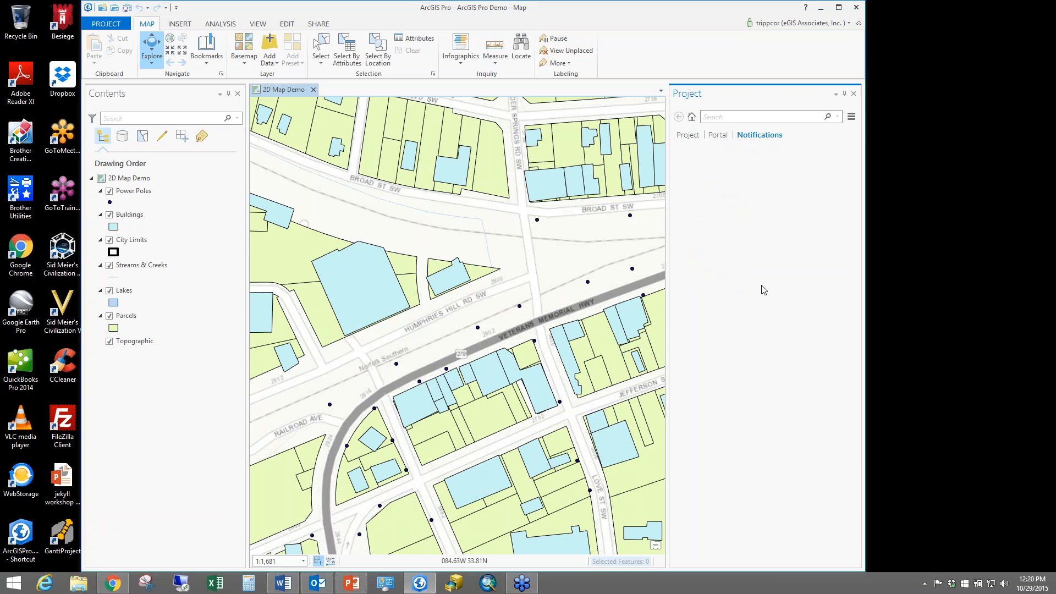
{"action": "left_click", "coordinate": [687, 145]}
- Move the Buildings layer below Streams & Creeks in the drawing order of 2D Map Demo
{"action": "left_click", "coordinate": [205, 240]}
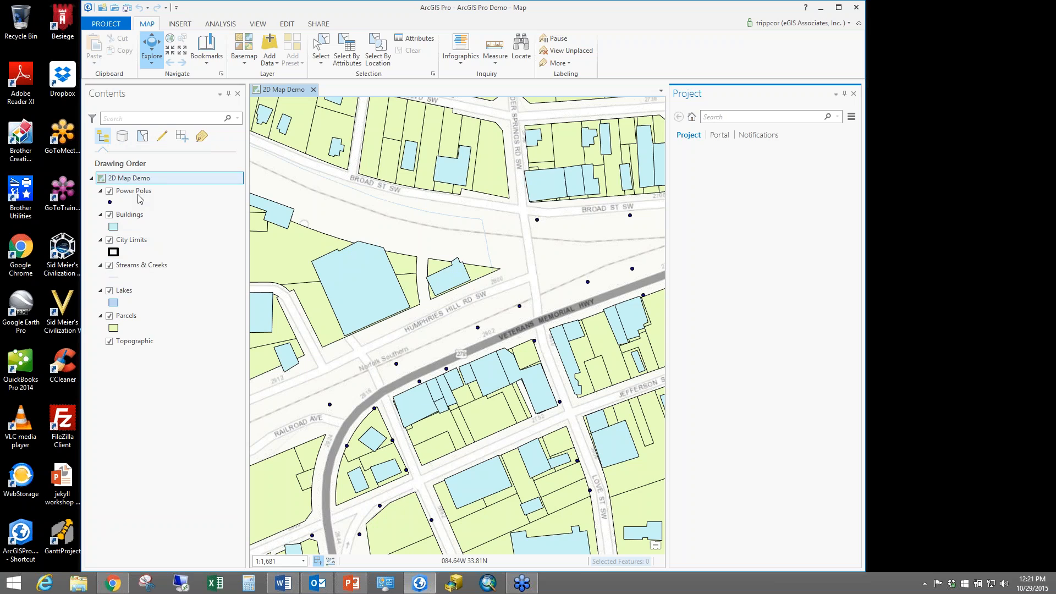
{"action": "left_click", "coordinate": [137, 192]}
{"action": "left_click", "coordinate": [140, 215]}
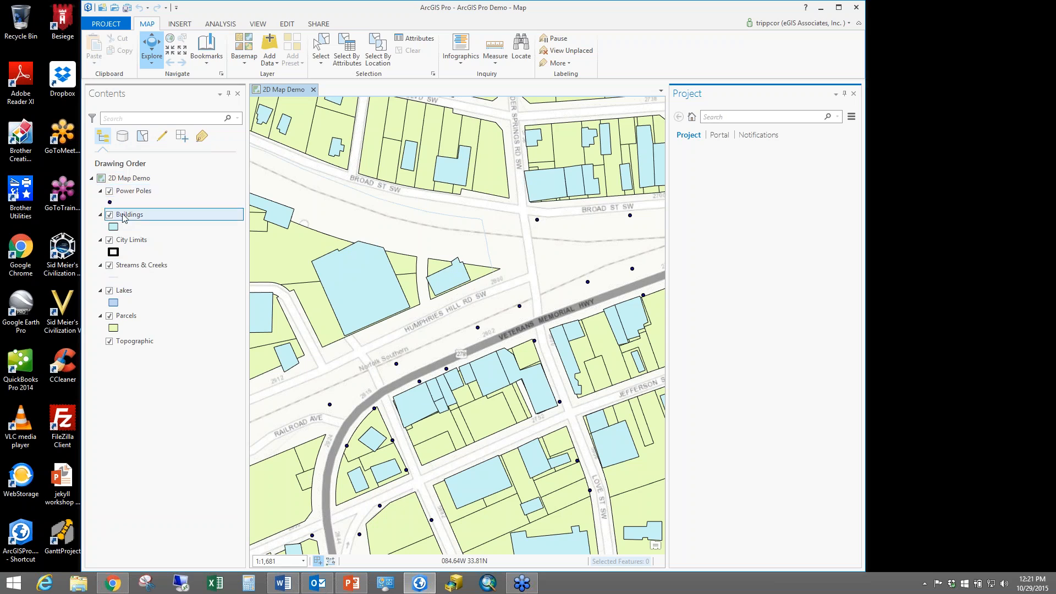
{"action": "left_click_drag", "start_coordinate": [146, 281], "coordinate": [144, 285]}
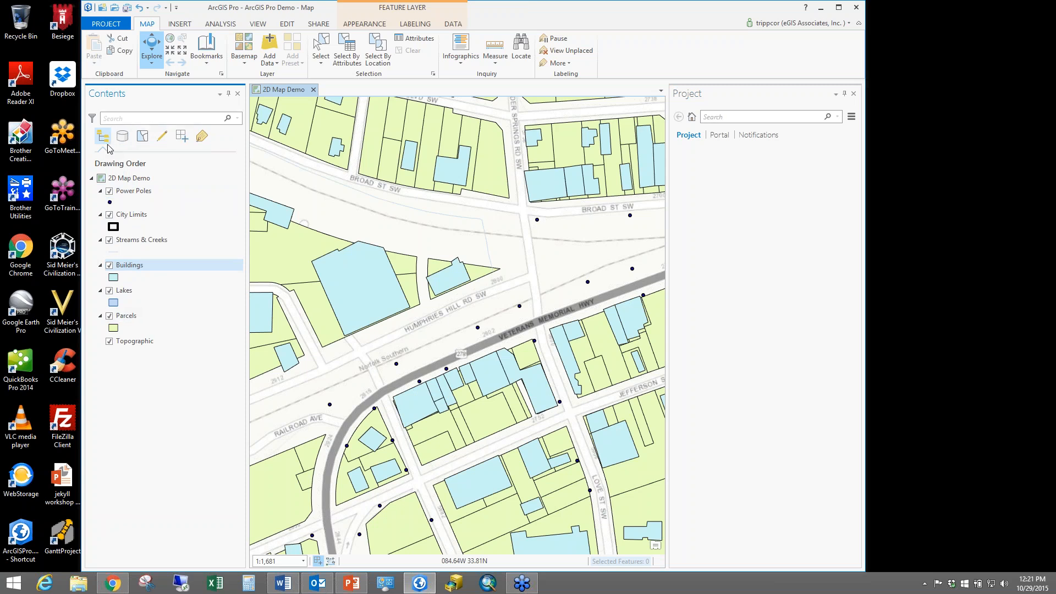
- List the map's layers by data source and widen the Contents pane until the full geodatabase path fits
{"action": "left_click", "coordinate": [130, 143]}
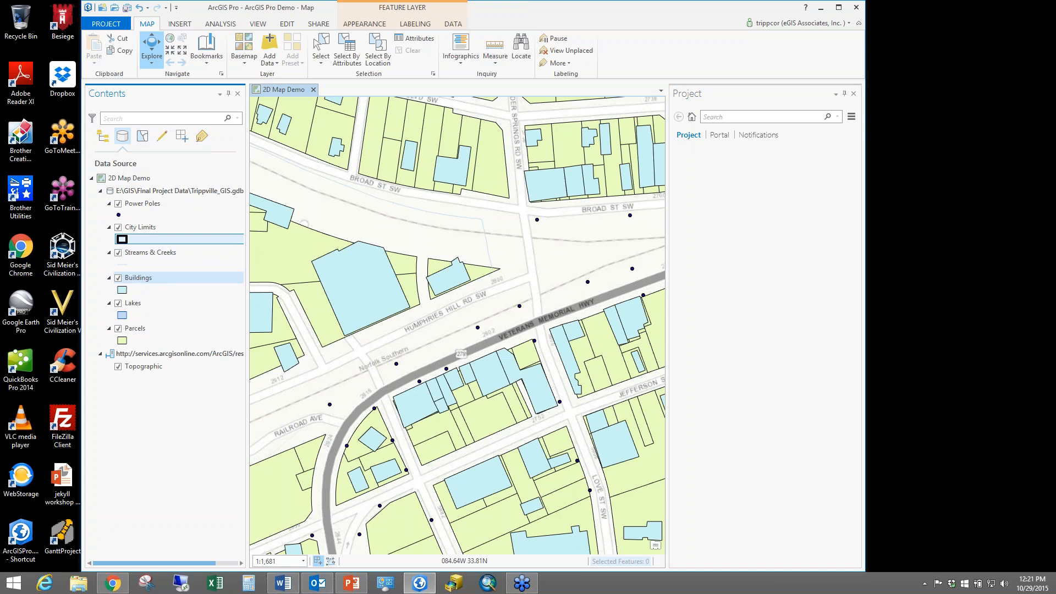
{"action": "left_click_drag", "start_coordinate": [249, 244], "coordinate": [286, 244]}
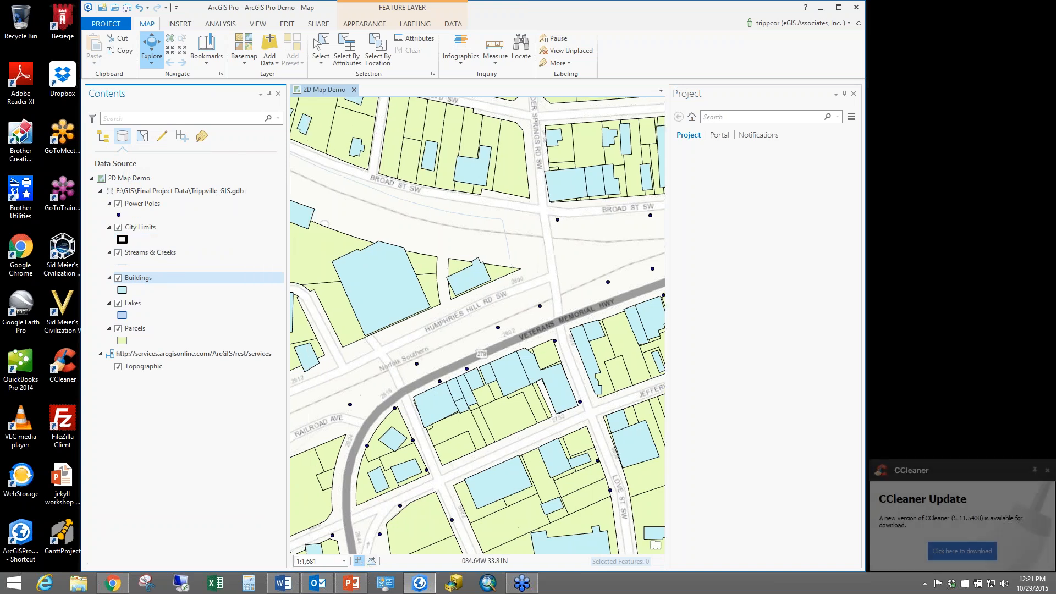
{"action": "left_click", "coordinate": [1047, 470]}
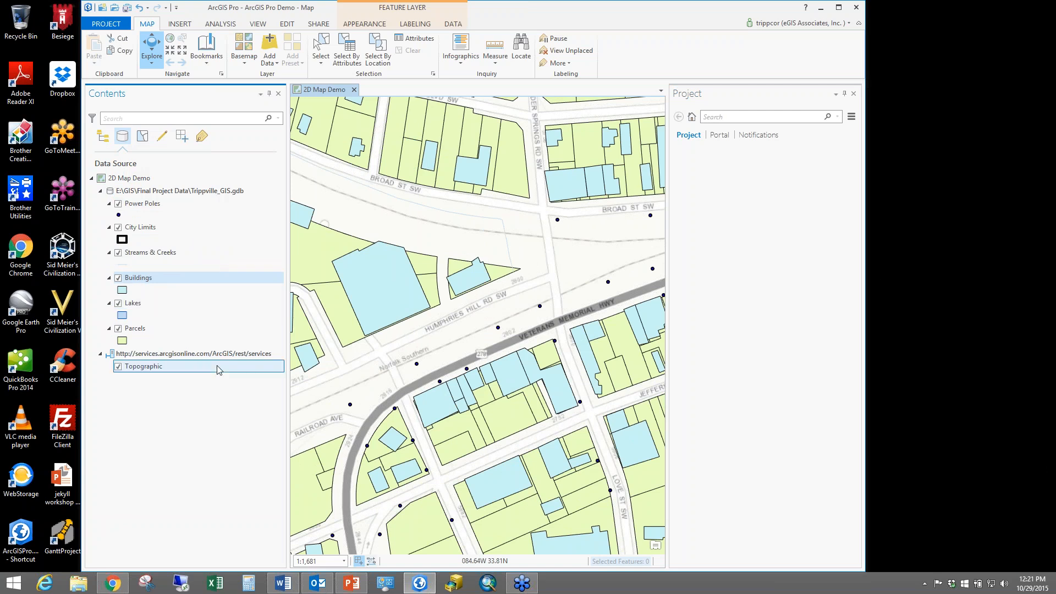
- Review the layers by selection, editing, snapping and labeling in turn, and look at the editing tools
{"action": "left_click", "coordinate": [142, 140]}
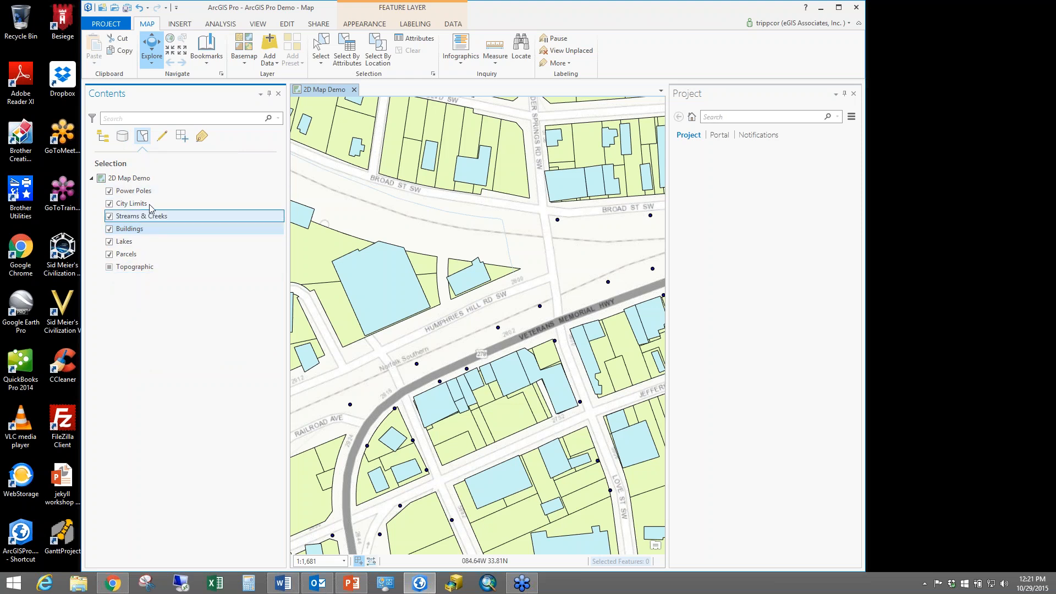
{"action": "left_click", "coordinate": [161, 137]}
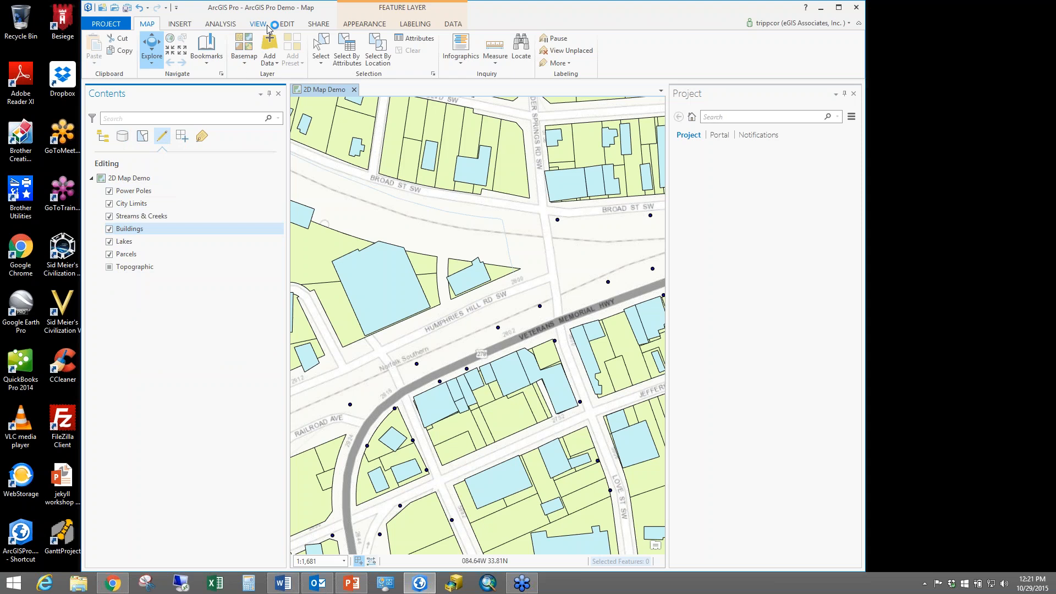
{"action": "left_click", "coordinate": [290, 25]}
{"action": "left_click", "coordinate": [287, 26]}
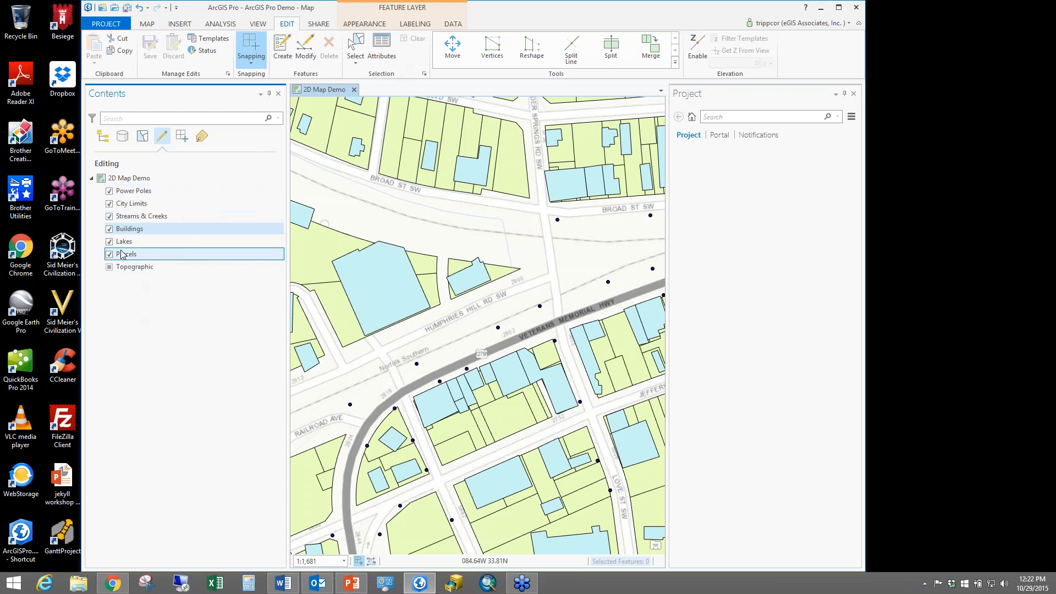
{"action": "left_click", "coordinate": [182, 138]}
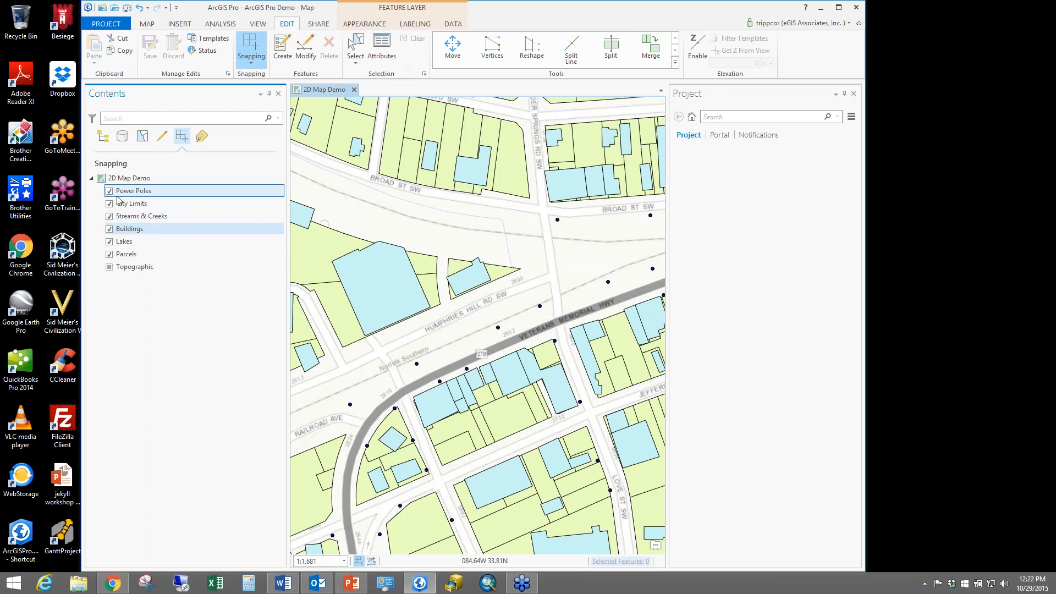
{"action": "left_click", "coordinate": [203, 138]}
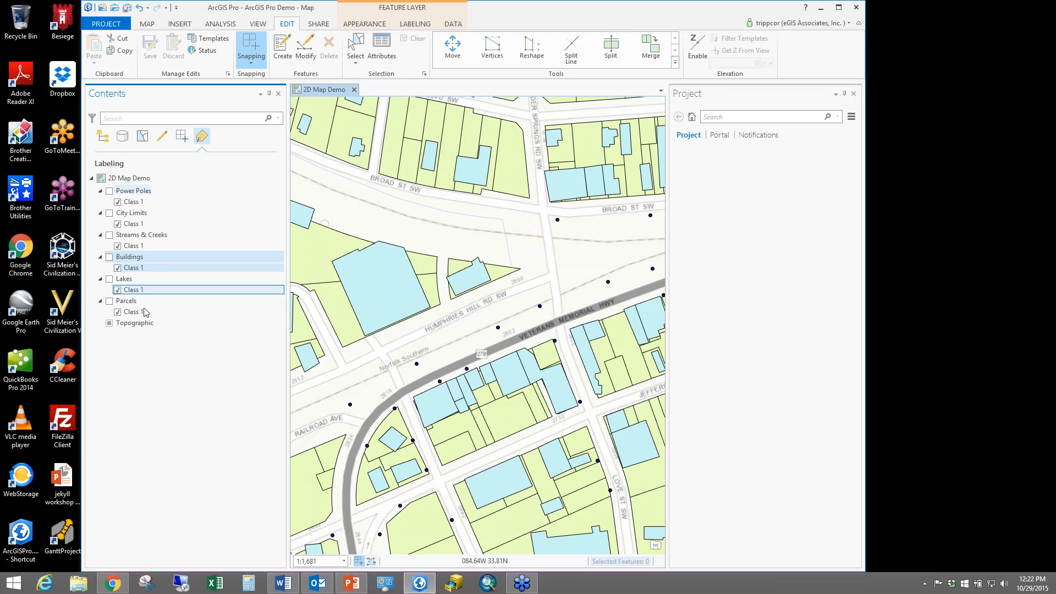
- Open the labeling properties of label class Class 1 of the Power Poles layer
{"action": "left_click", "coordinate": [131, 204]}
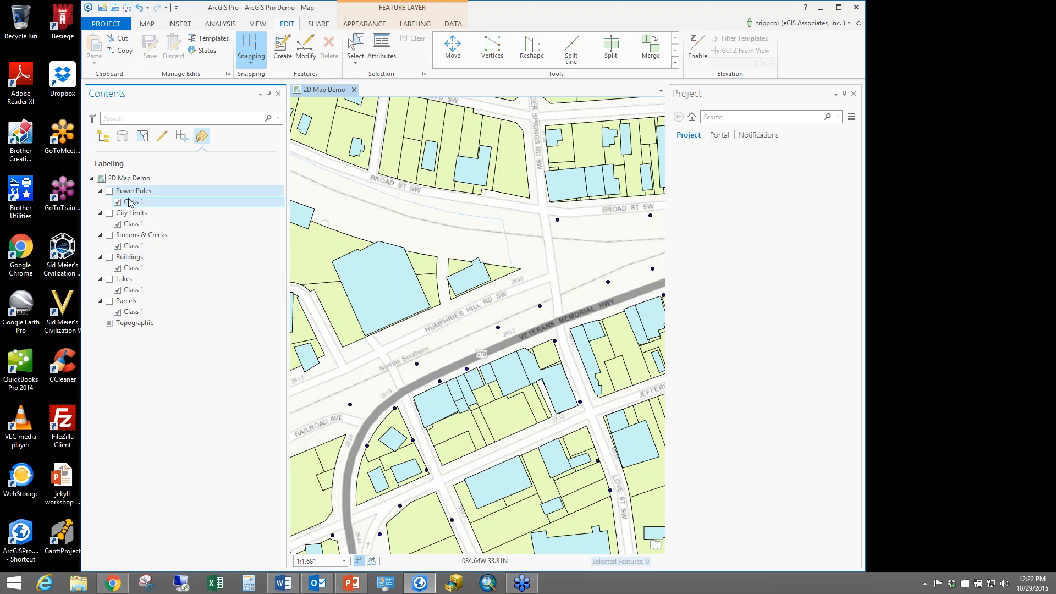
{"action": "right_click", "coordinate": [130, 203]}
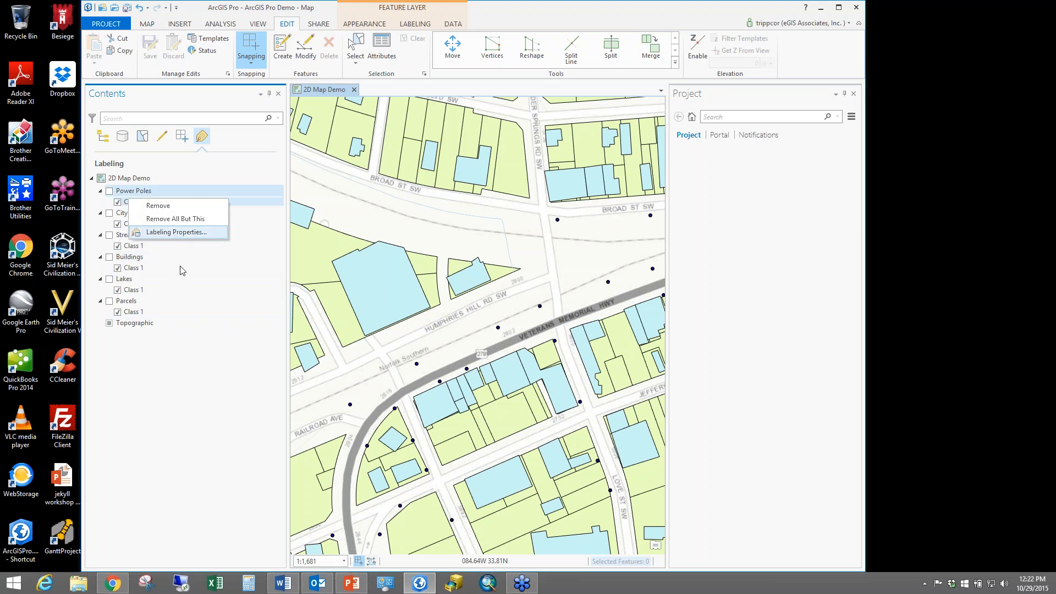
{"action": "left_click", "coordinate": [205, 232]}
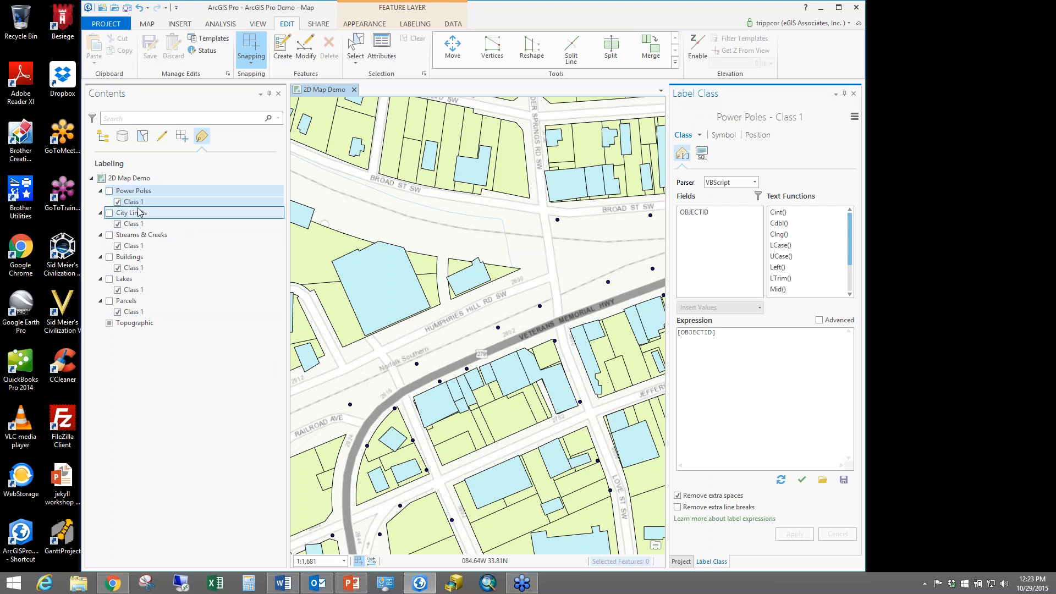
- Examine the labeling, appearance and data tools available for the Power Poles feature layer
{"action": "left_click", "coordinate": [419, 28]}
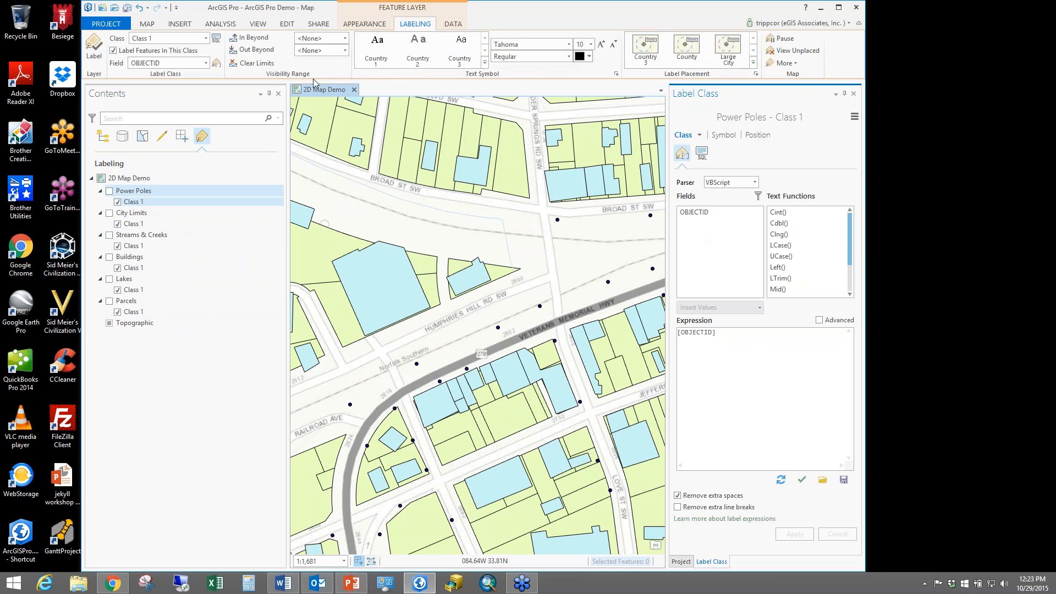
{"action": "left_click", "coordinate": [373, 29]}
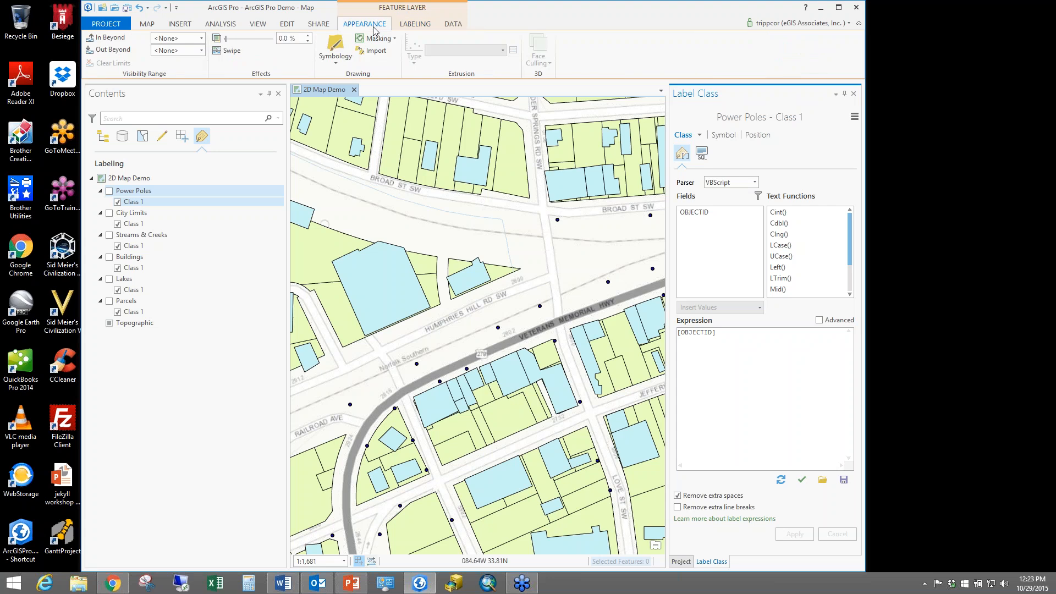
{"action": "left_click", "coordinate": [450, 25]}
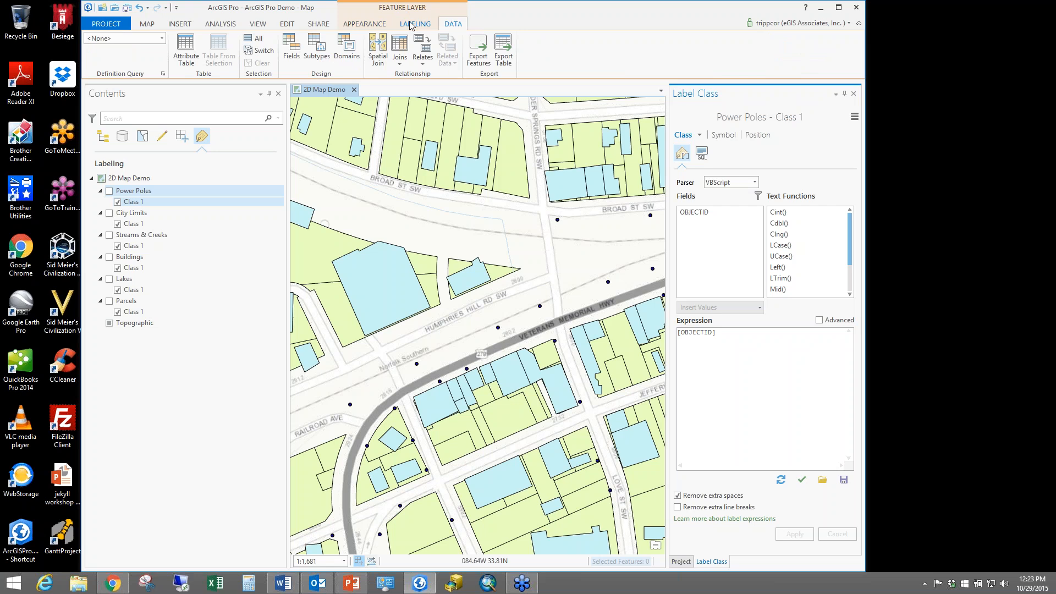
{"action": "left_click", "coordinate": [365, 25]}
{"action": "left_click", "coordinate": [150, 214]}
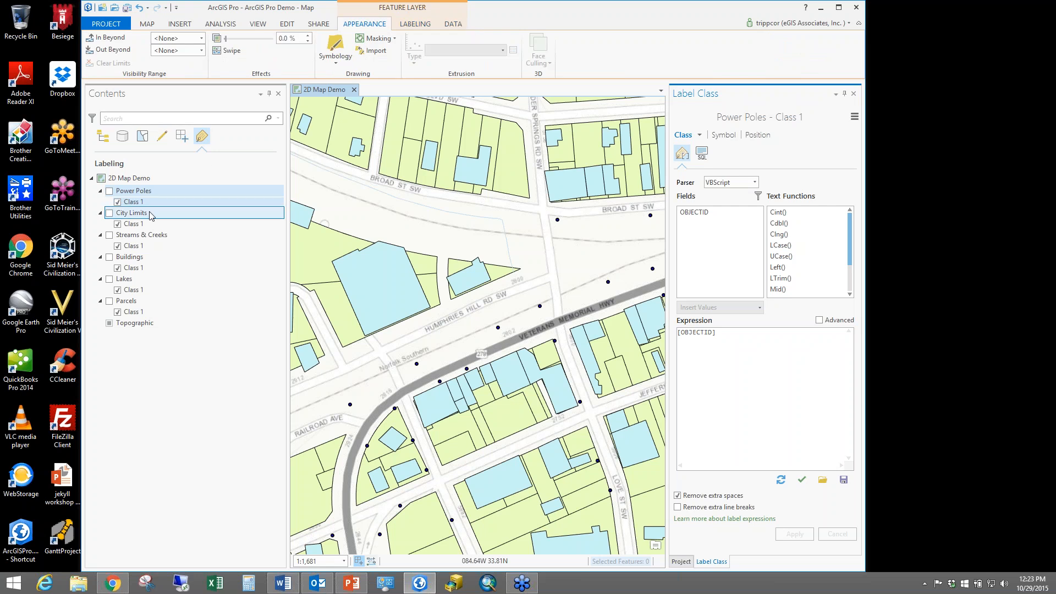
- List the layers by drawing order again and try to undock the Contents pane over the map
{"action": "left_click", "coordinate": [101, 138]}
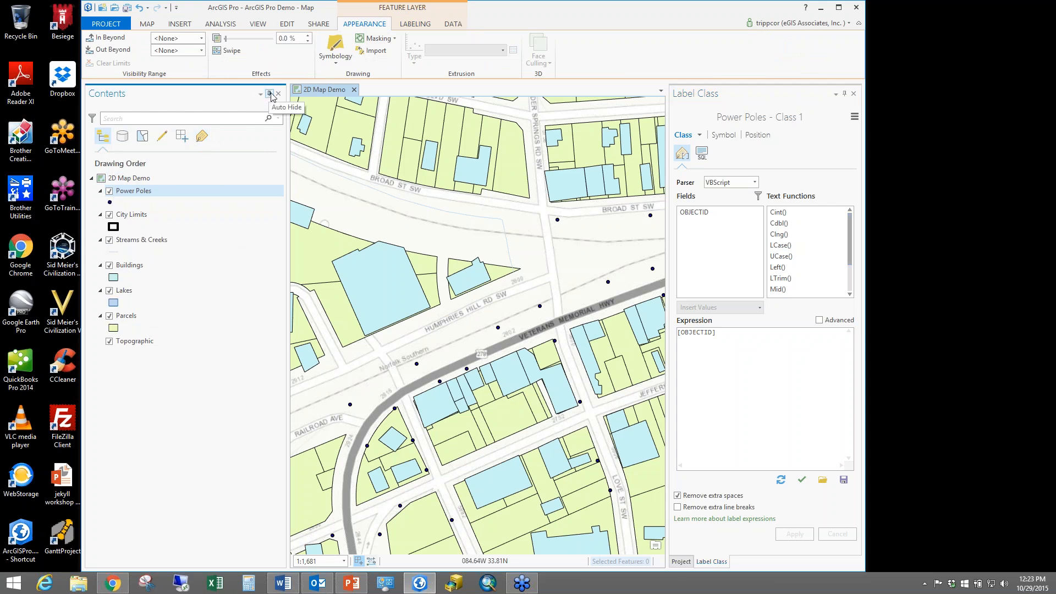
{"action": "left_click_drag", "start_coordinate": [226, 94], "coordinate": [352, 326]}
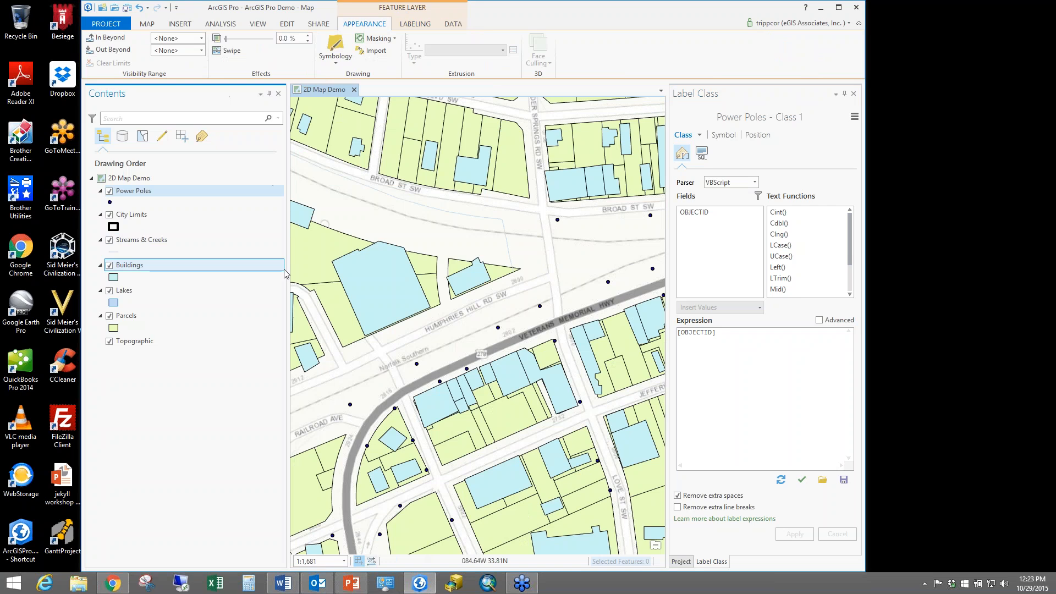
- Maximize the application window and close the label class settings of the Power Poles layer
{"action": "left_click", "coordinate": [839, 8]}
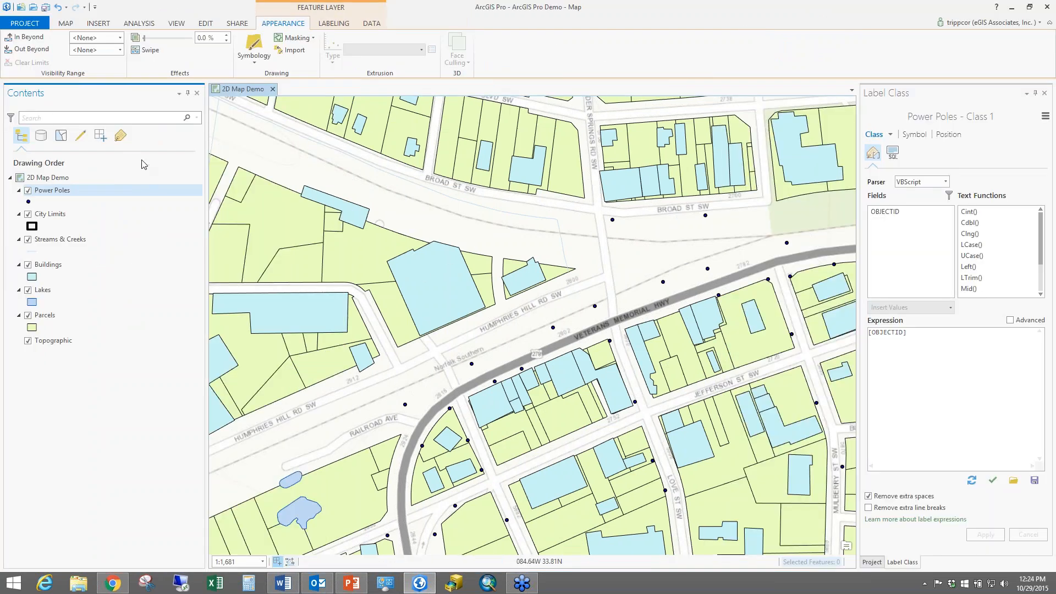
{"action": "left_click", "coordinate": [154, 191]}
{"action": "left_click", "coordinate": [1045, 94]}
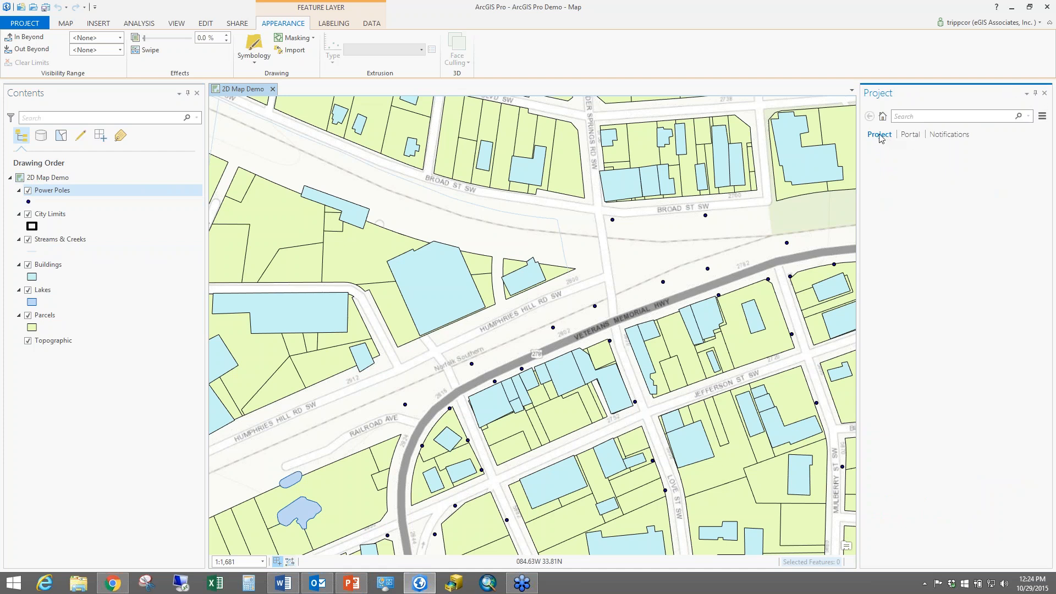
- Review the portal groups and the notifications, and return to the project's own list of item categories
{"action": "left_click", "coordinate": [911, 136]}
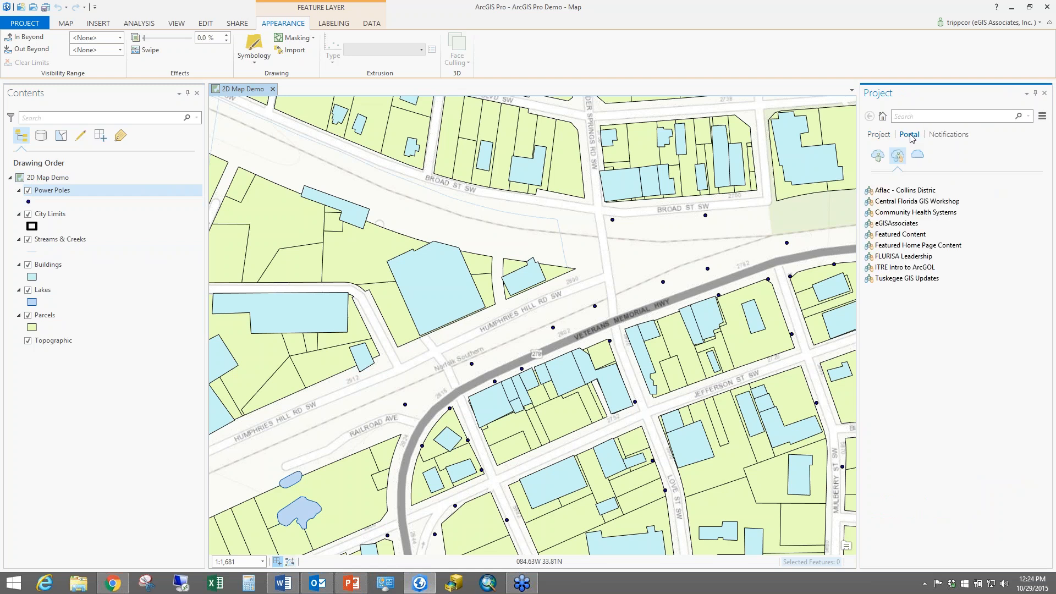
{"action": "left_click", "coordinate": [887, 139]}
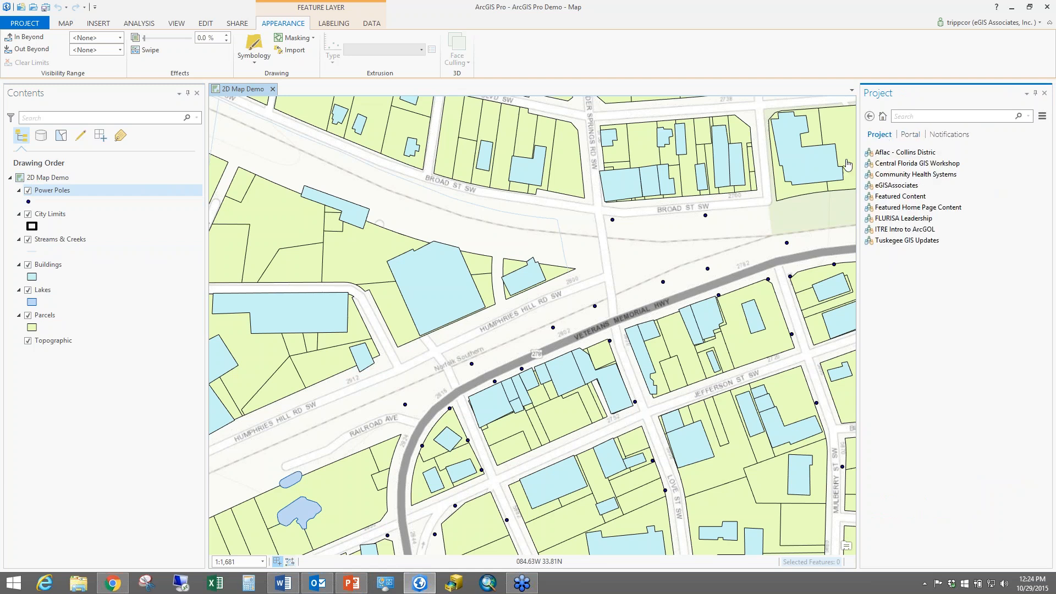
{"action": "left_click", "coordinate": [940, 137]}
{"action": "left_click", "coordinate": [879, 135]}
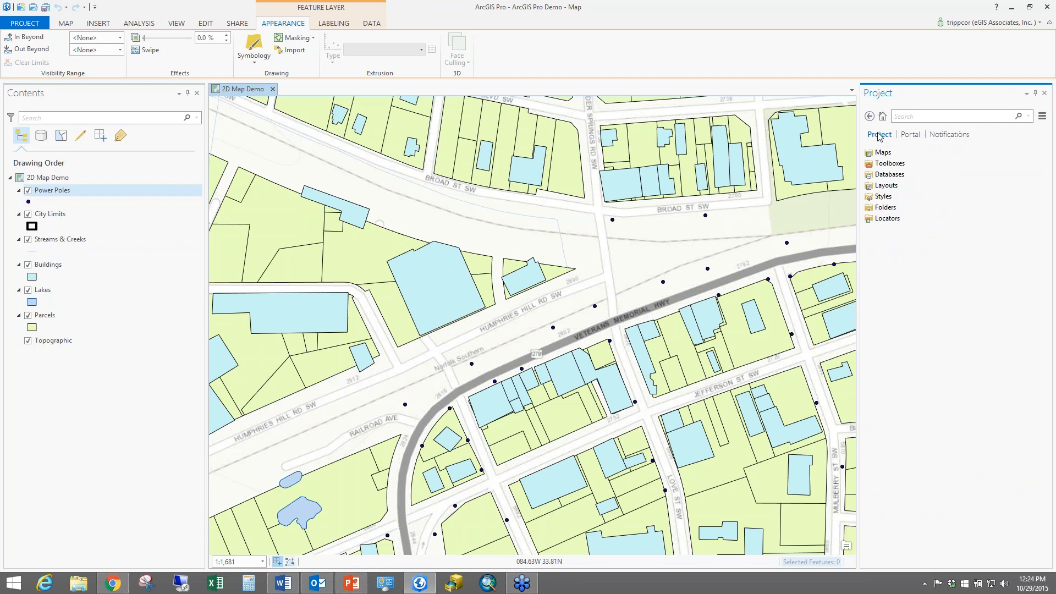
{"action": "left_click", "coordinate": [867, 164]}
{"action": "left_click", "coordinate": [874, 155]}
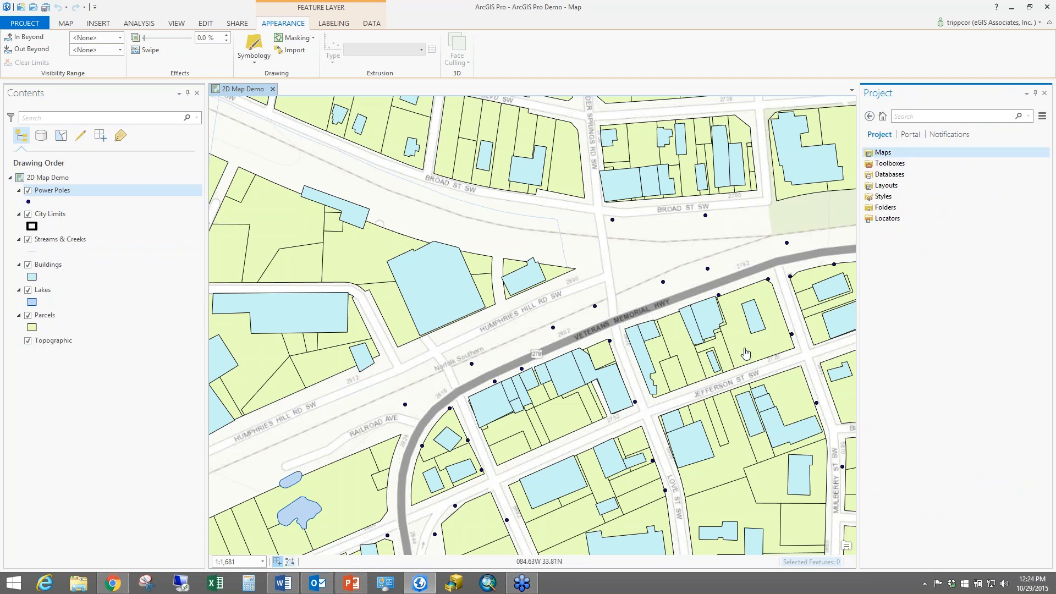
- Use the Explore tool to view the City Limits feature's attributes, flash the feature on the map, and close the pop-up
{"action": "scroll", "coordinate": [746, 353], "scroll_direction": "down", "scroll_amount": 3}
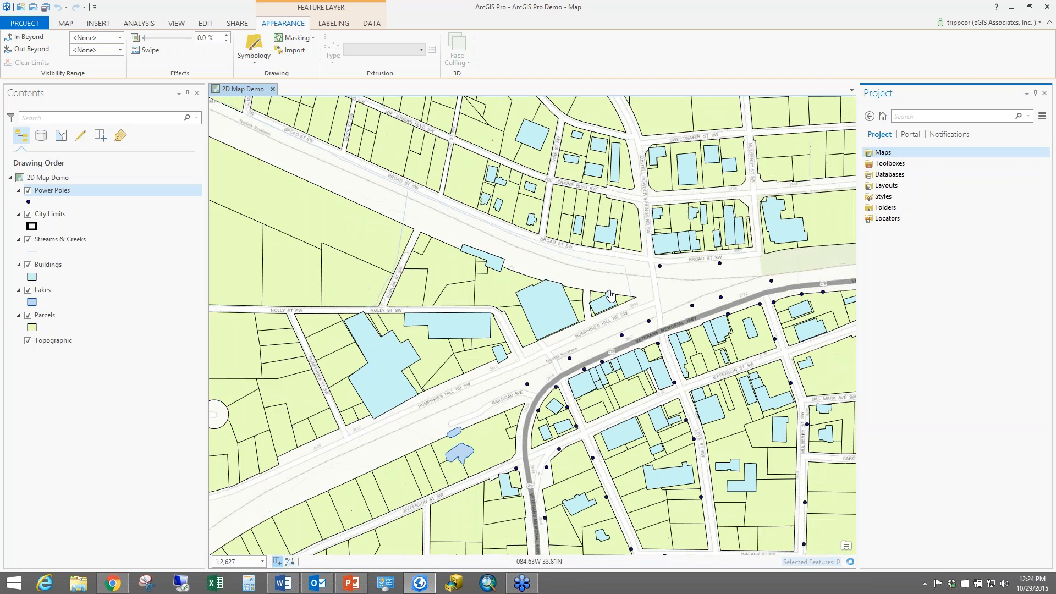
{"action": "left_click", "coordinate": [66, 23]}
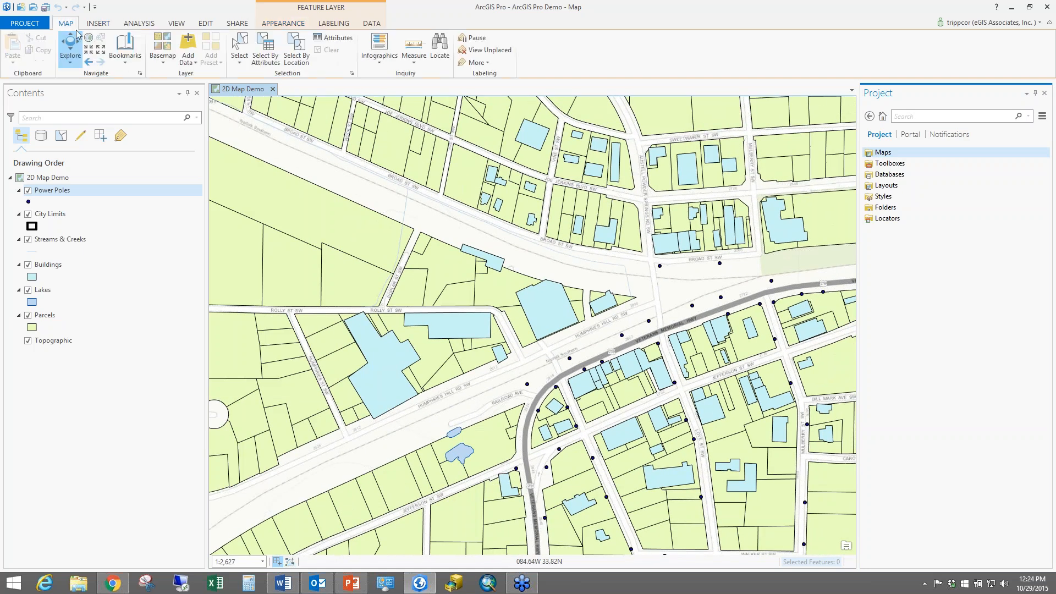
{"action": "left_click", "coordinate": [69, 44]}
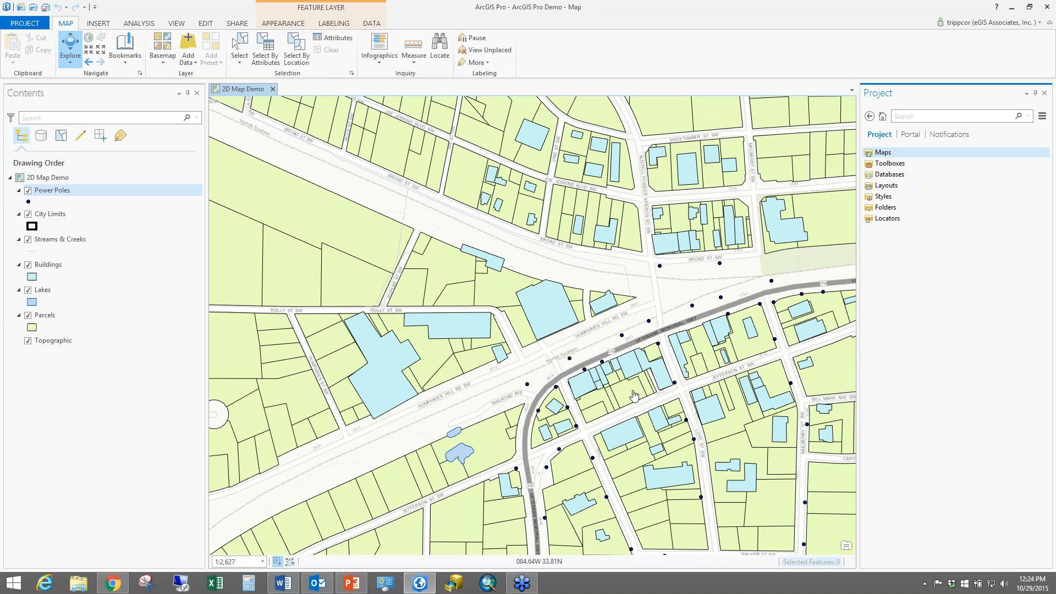
{"action": "left_click", "coordinate": [627, 372]}
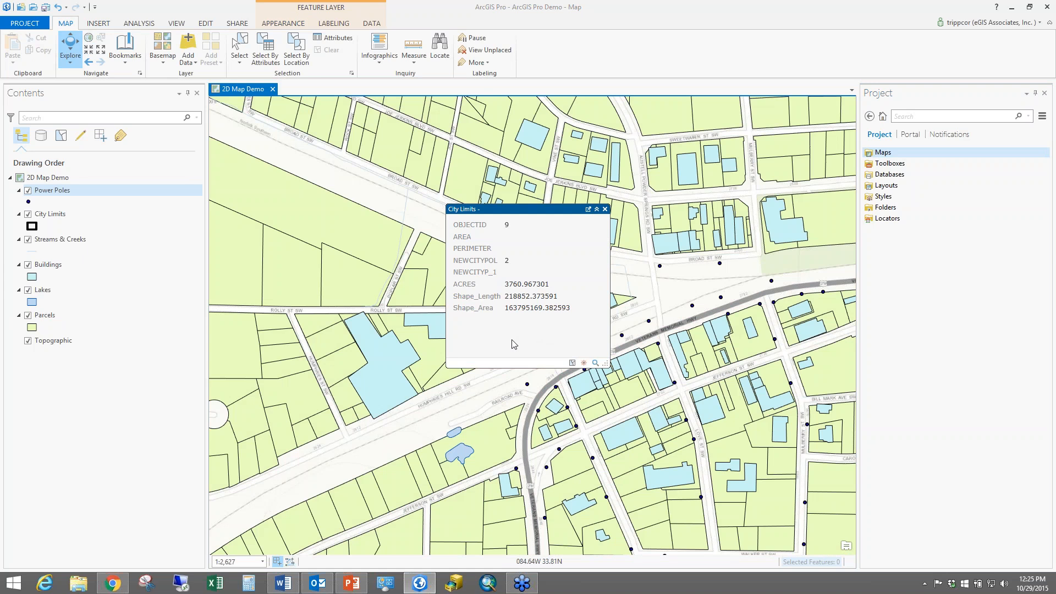
{"action": "left_click", "coordinate": [626, 442]}
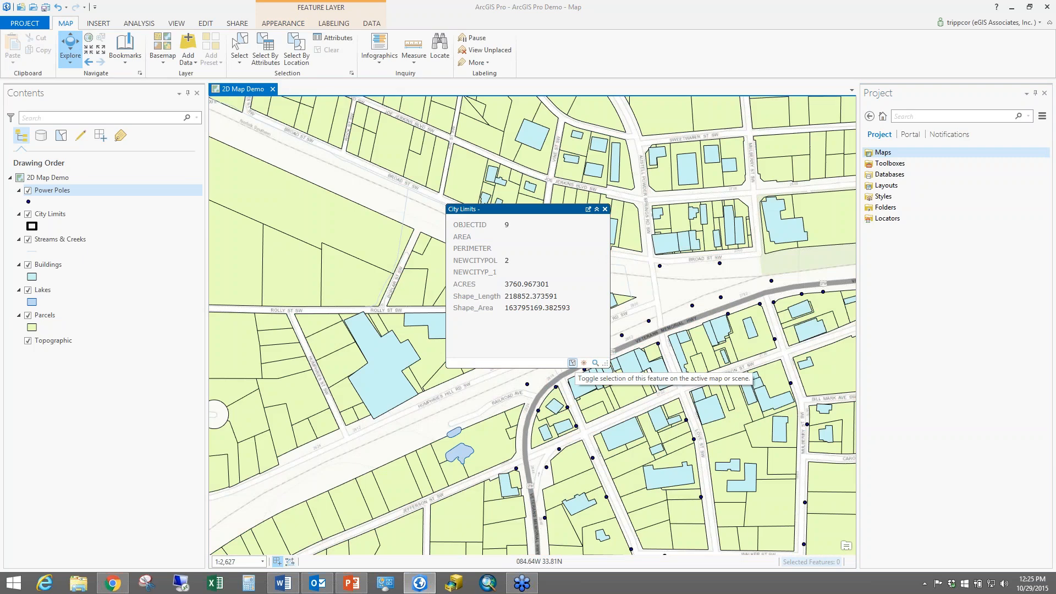
{"action": "left_click", "coordinate": [584, 363]}
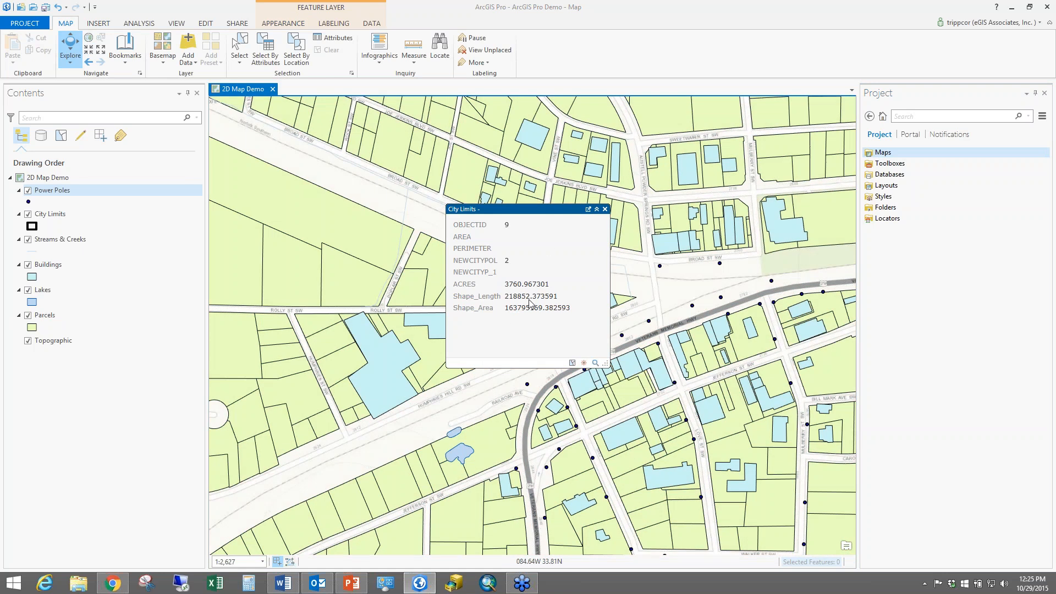
{"action": "left_click", "coordinate": [605, 209]}
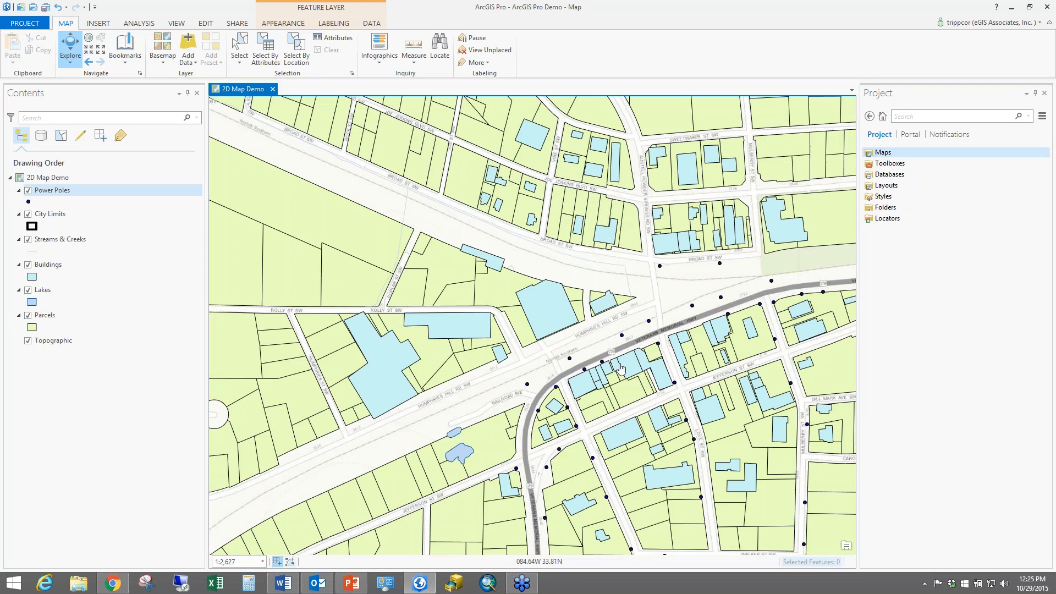
- Explore the 2D map around Veterans Memorial Hwy by zooming out and in and panning across the neighbouring streets
{"action": "scroll", "coordinate": [620, 367], "scroll_direction": "down", "scroll_amount": 3}
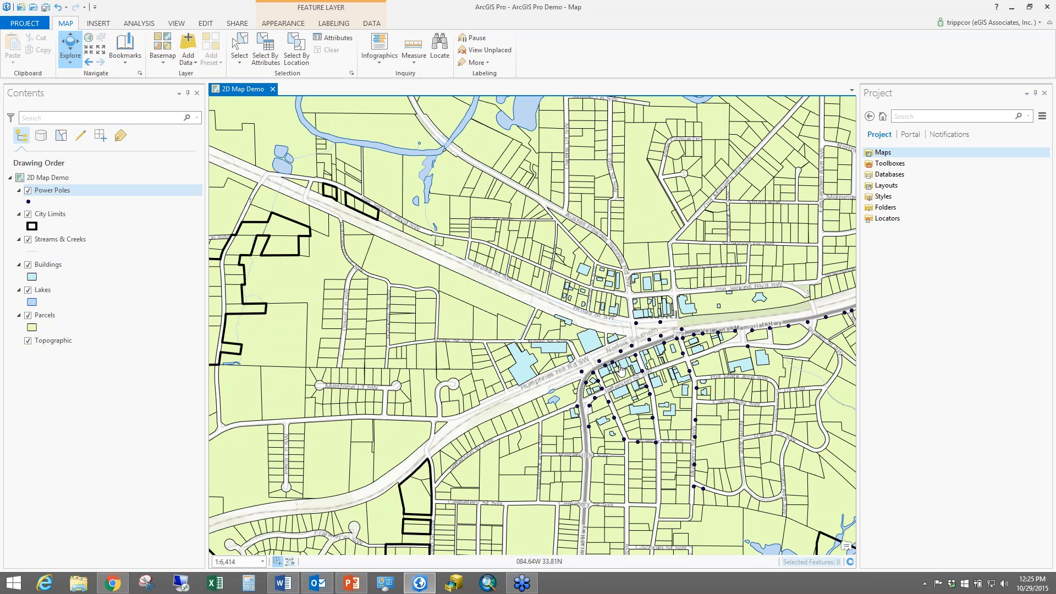
{"action": "scroll", "coordinate": [621, 368], "scroll_direction": "up", "scroll_amount": 3}
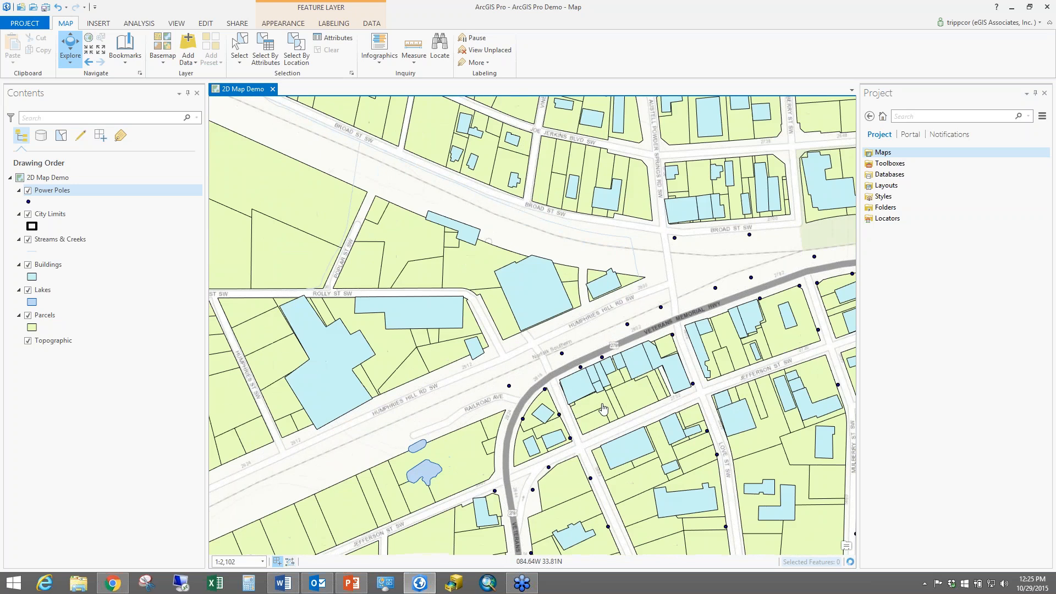
{"action": "left_click_drag", "start_coordinate": [616, 410], "coordinate": [343, 337]}
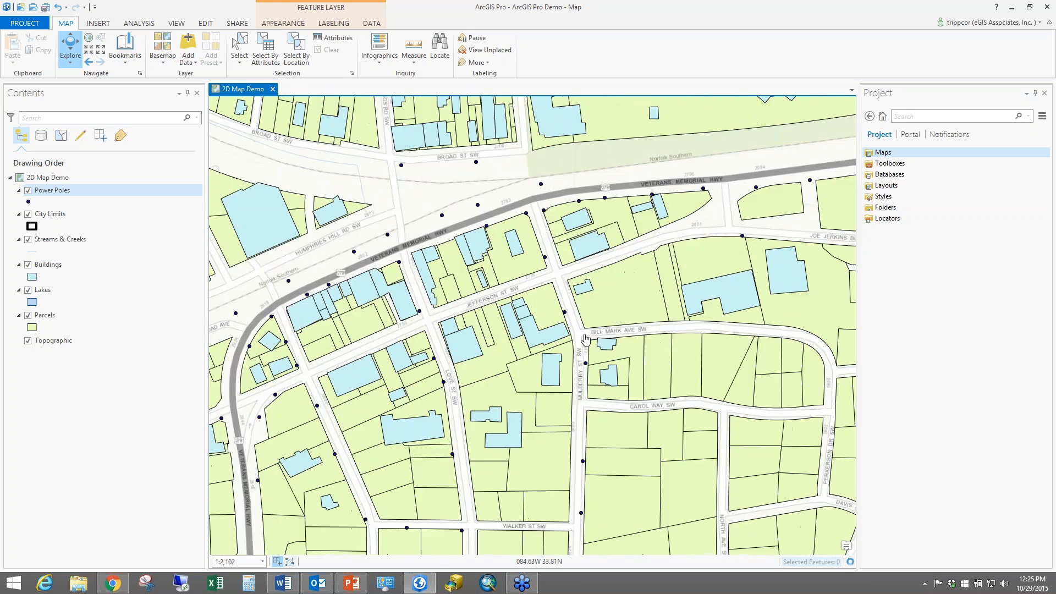
{"action": "left_click_drag", "start_coordinate": [625, 339], "coordinate": [693, 488]}
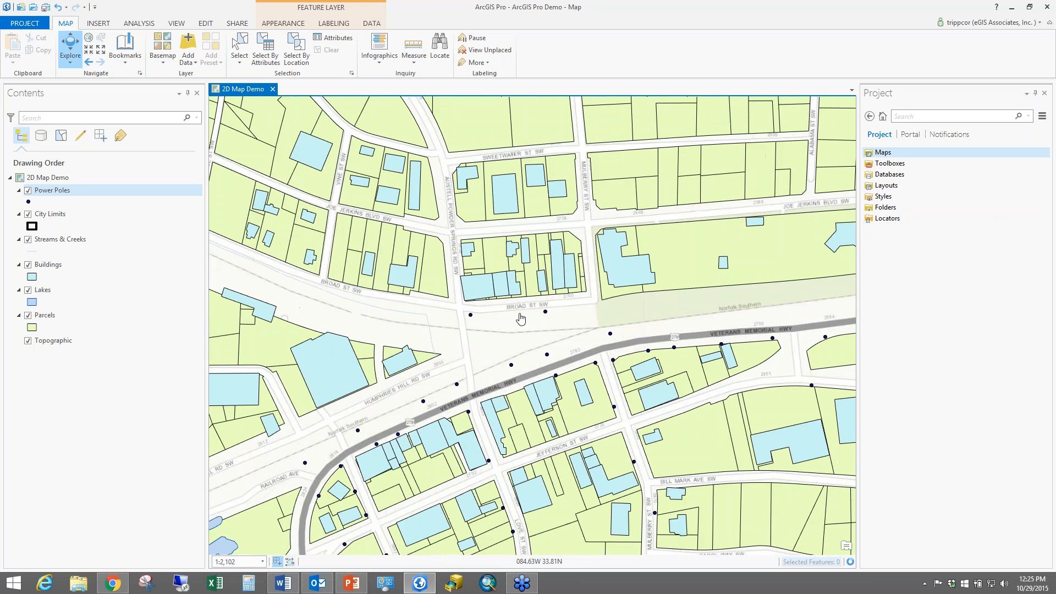
{"action": "left_click_drag", "start_coordinate": [521, 319], "coordinate": [637, 313]}
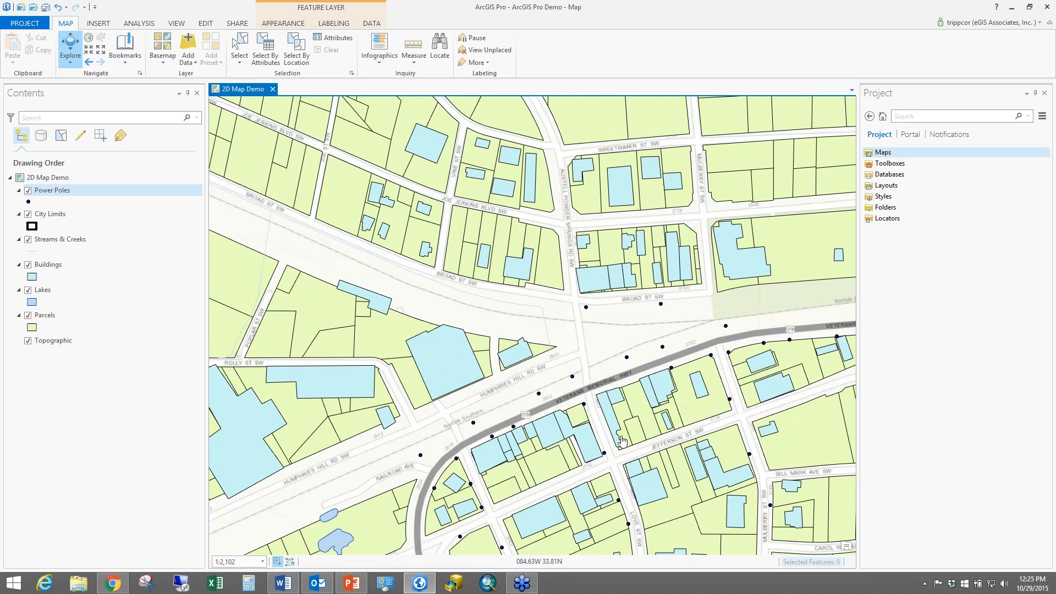
{"action": "left_click_drag", "start_coordinate": [623, 443], "coordinate": [566, 427]}
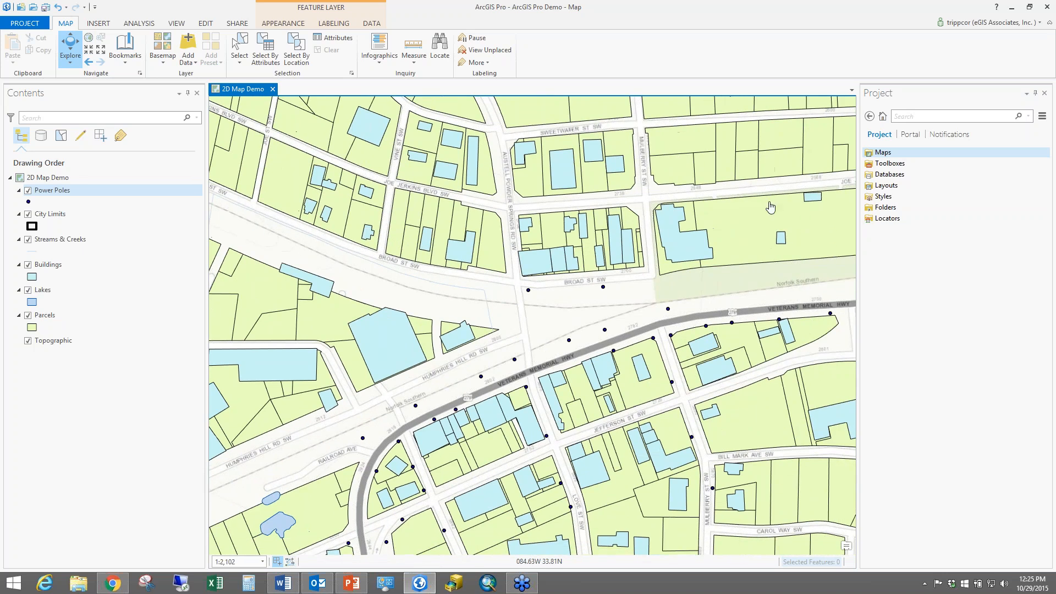
- Check the portal content again, return to the project items and open 3D Scene Demo from the project's maps
{"action": "left_click", "coordinate": [893, 156]}
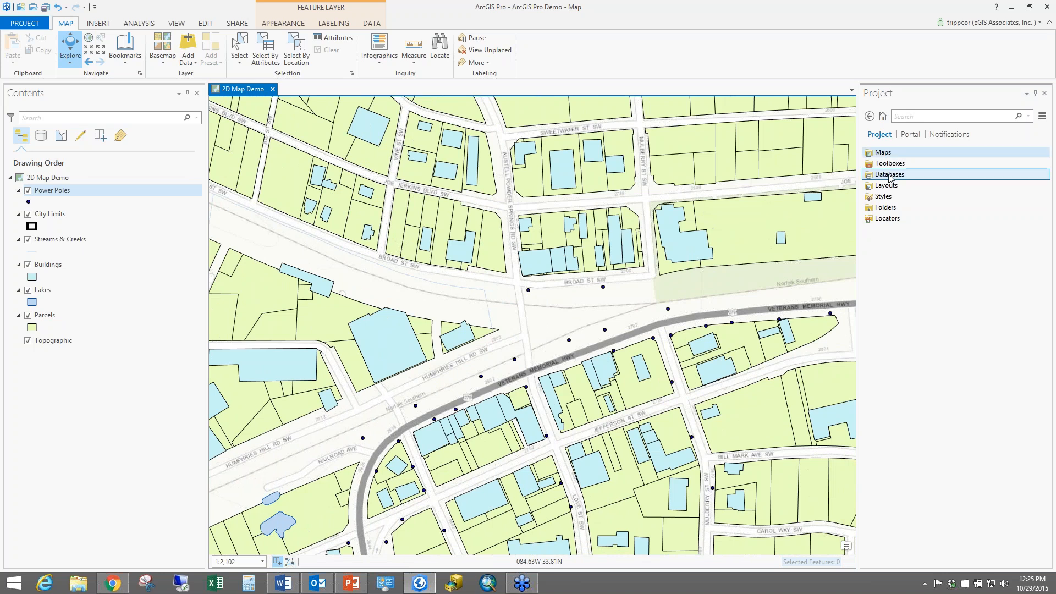
{"action": "left_click", "coordinate": [888, 174]}
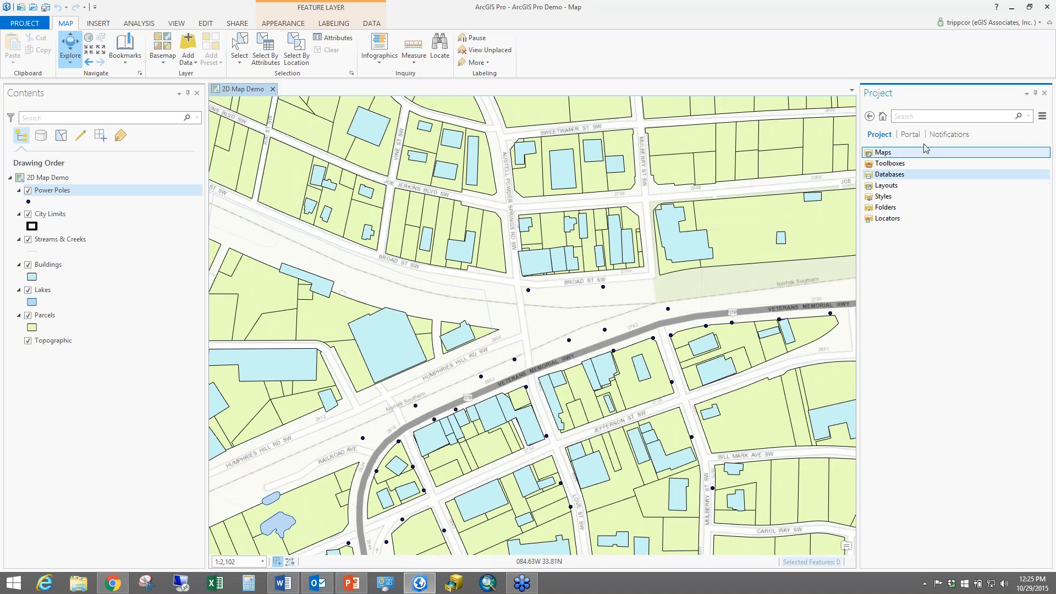
{"action": "left_click", "coordinate": [906, 136]}
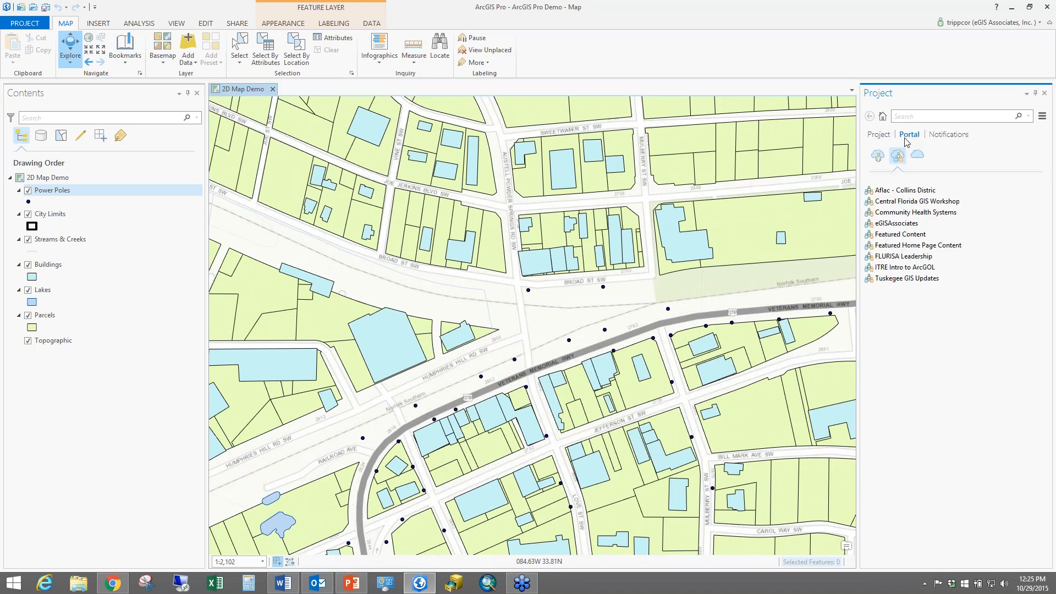
{"action": "left_click", "coordinate": [876, 137]}
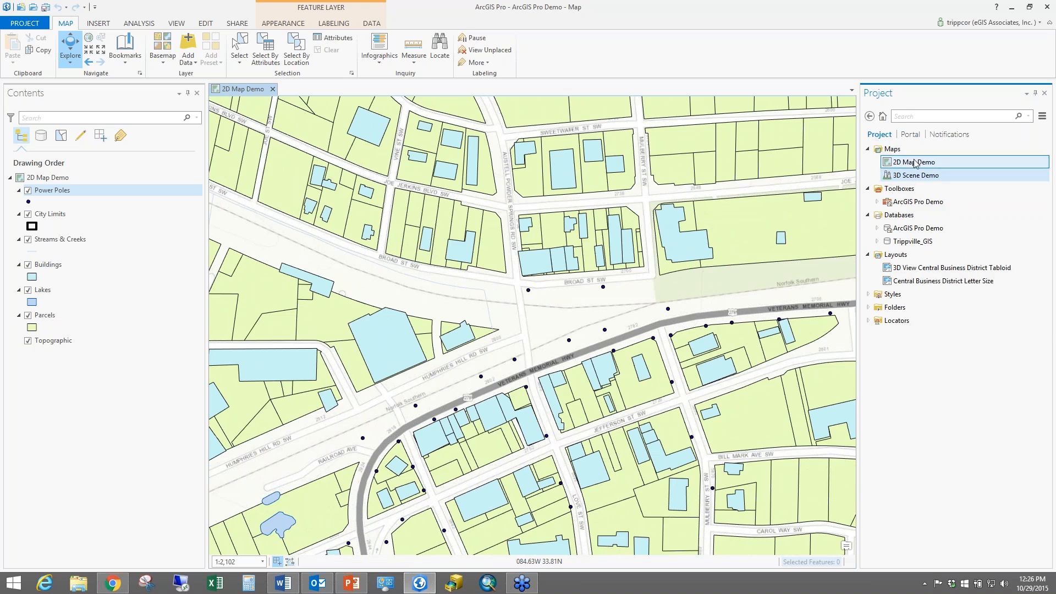
{"action": "right_click", "coordinate": [928, 175]}
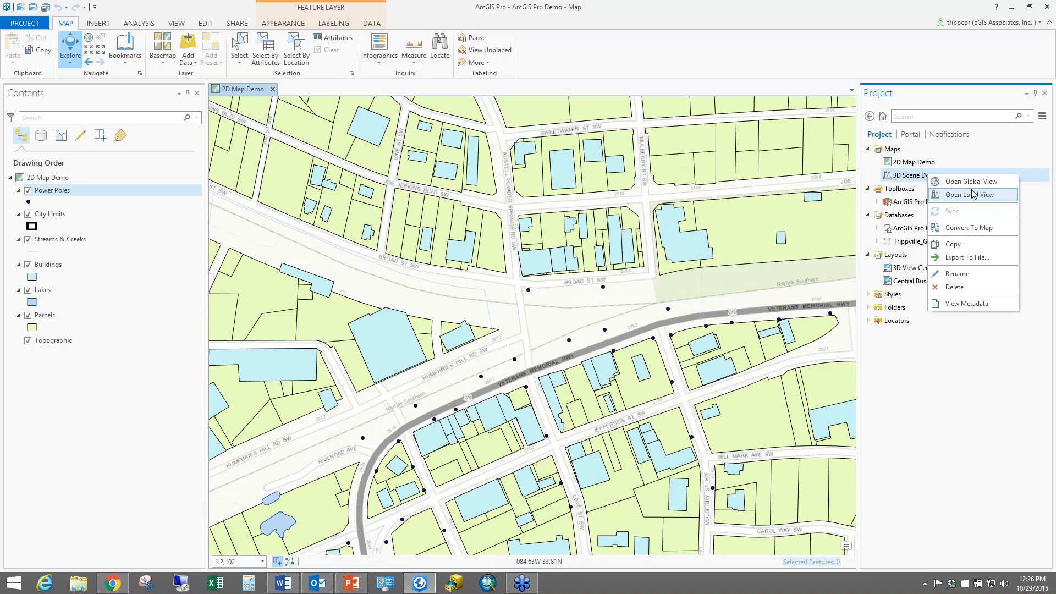
{"action": "left_click", "coordinate": [899, 175]}
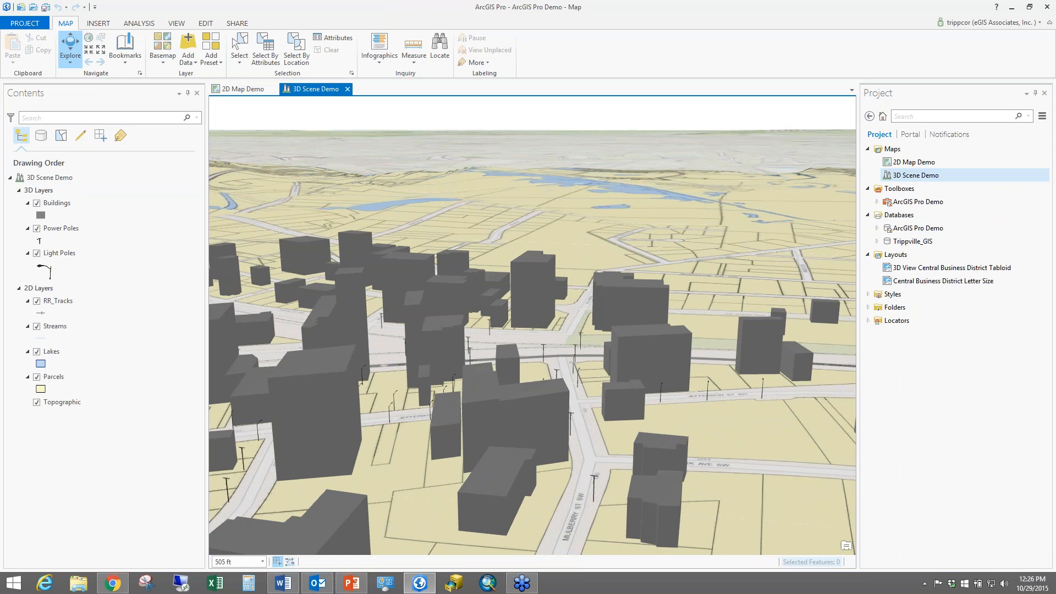
- Explore the 3D scene by rotating, tilting and zooming around the extruded buildings near Jefferson St
{"action": "left_click_drag", "start_coordinate": [412, 443], "coordinate": [620, 415]}
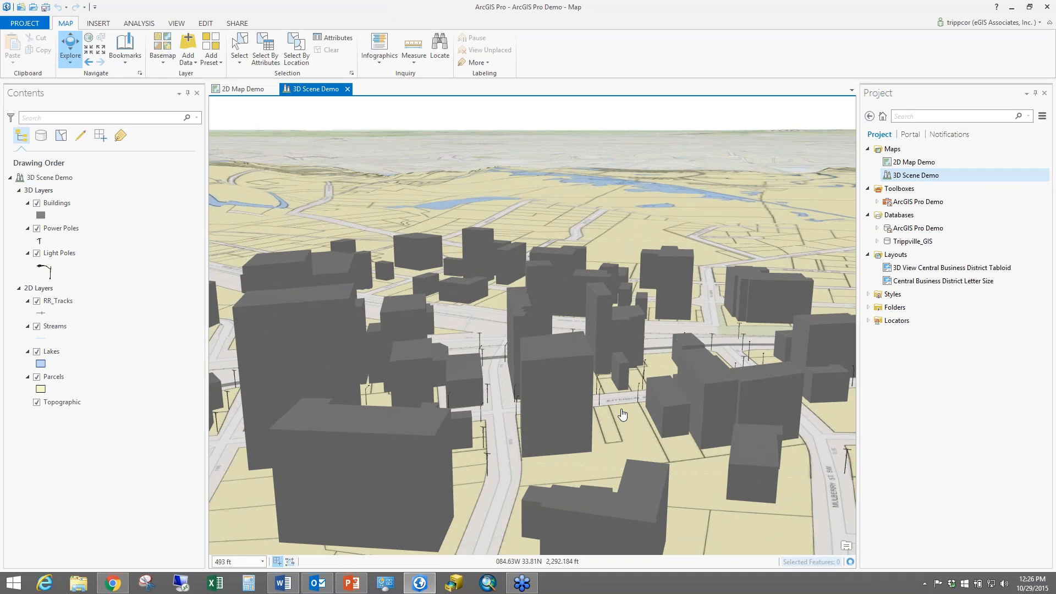
{"action": "scroll", "coordinate": [628, 406], "scroll_direction": "up", "scroll_amount": 1}
{"action": "left_click_drag", "start_coordinate": [633, 403], "coordinate": [596, 468]}
{"action": "scroll", "coordinate": [586, 466], "scroll_direction": "up", "scroll_amount": 3}
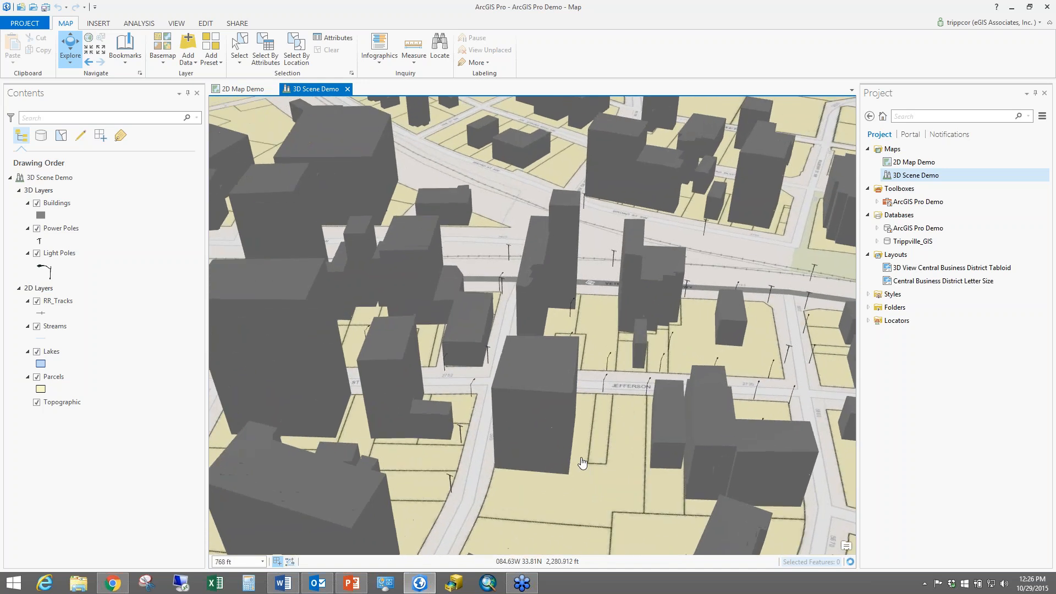
{"action": "scroll", "coordinate": [583, 462], "scroll_direction": "down", "scroll_amount": 3}
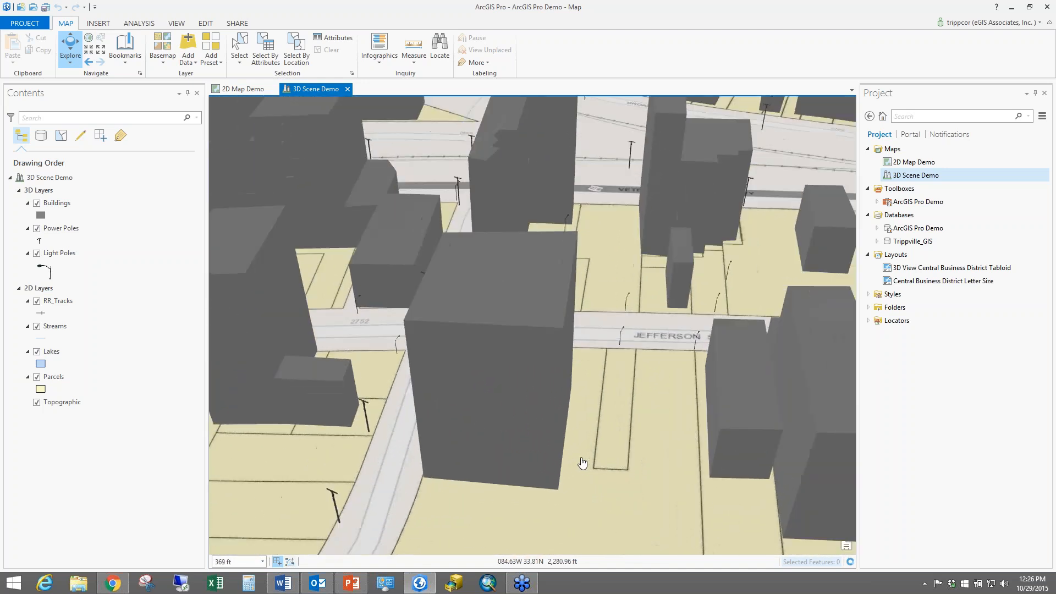
{"action": "mouse_move", "coordinate": [582, 462]}
{"action": "left_mouse_down"}
{"action": "mouse_move", "coordinate": [556, 405]}
{"action": "mouse_move", "coordinate": [697, 422]}
{"action": "mouse_move", "coordinate": [836, 361]}
{"action": "mouse_move", "coordinate": [698, 378]}
{"action": "mouse_move", "coordinate": [580, 367]}
{"action": "mouse_move", "coordinate": [585, 450]}
{"action": "left_mouse_up"}
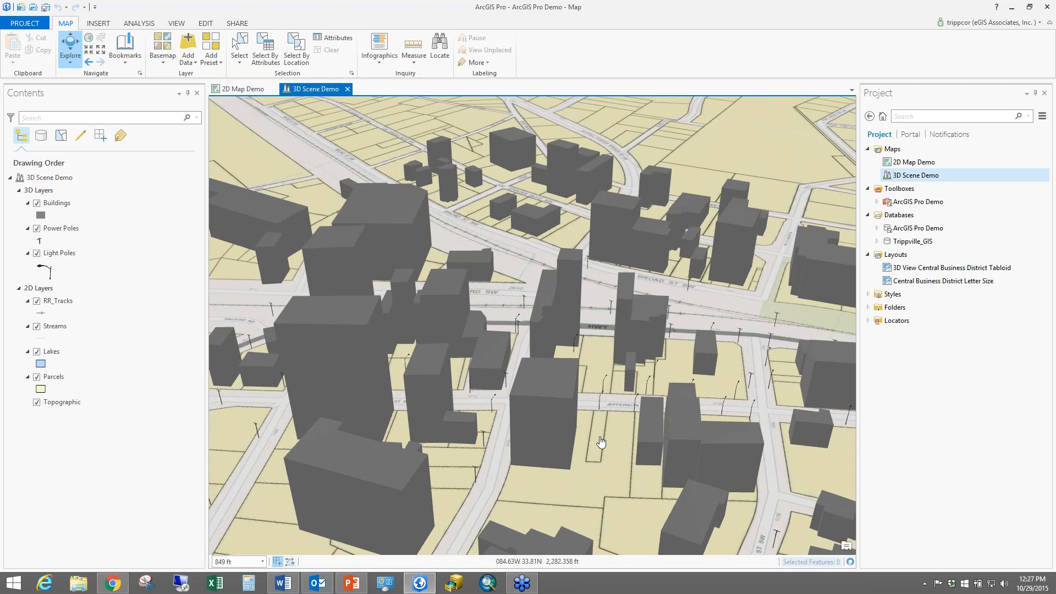
- Review the scene's 2D layers from RR_Tracks to Topographic and its 3D layers from Buildings to Light Poles
{"action": "left_click", "coordinate": [53, 301]}
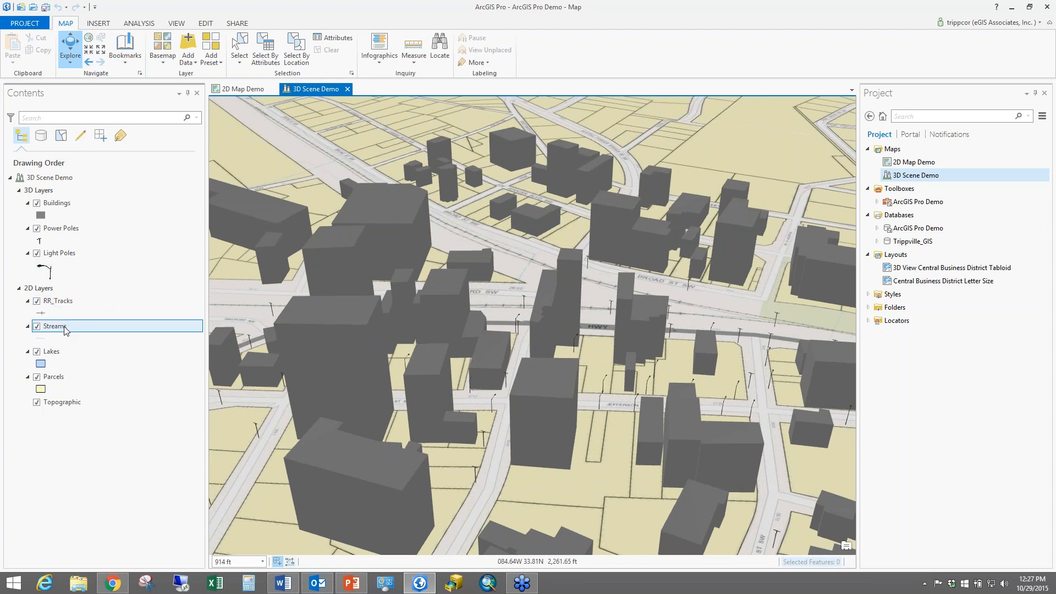
{"action": "left_click", "coordinate": [70, 352]}
{"action": "left_click", "coordinate": [82, 402]}
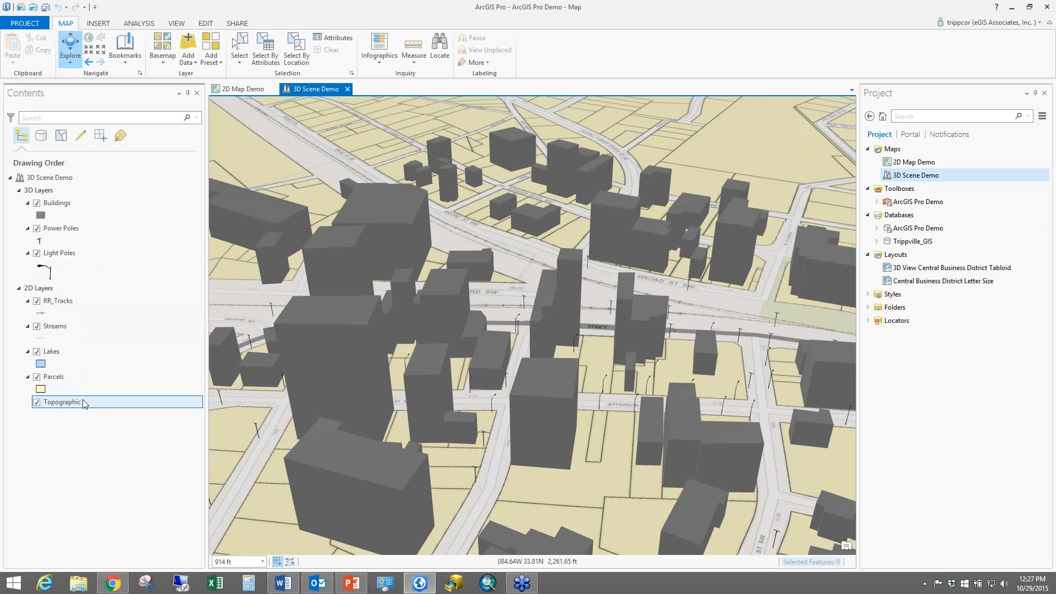
{"action": "left_click", "coordinate": [144, 448]}
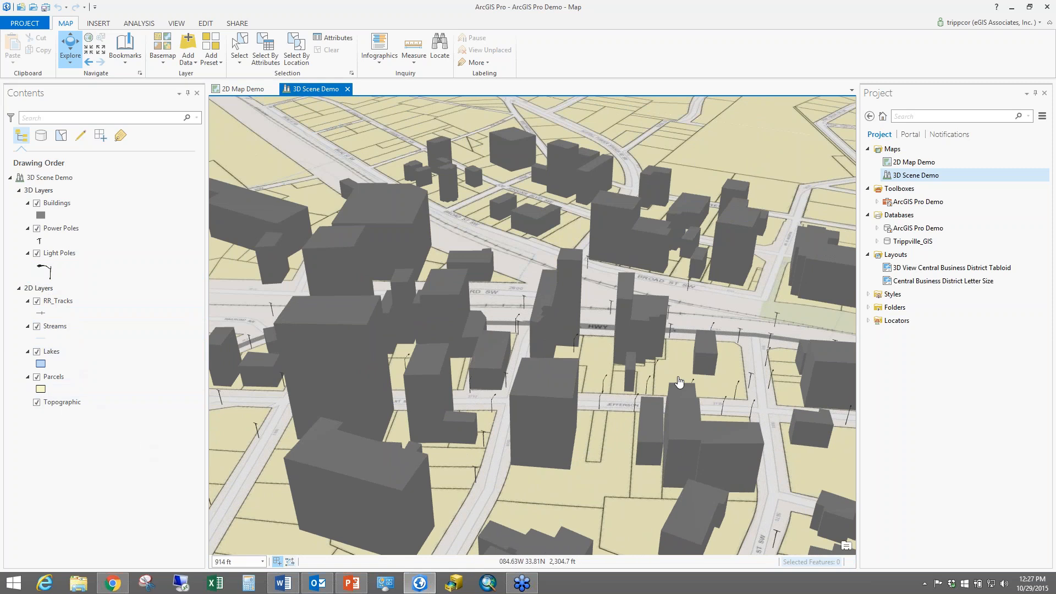
{"action": "left_click", "coordinate": [60, 203]}
{"action": "left_click", "coordinate": [76, 254]}
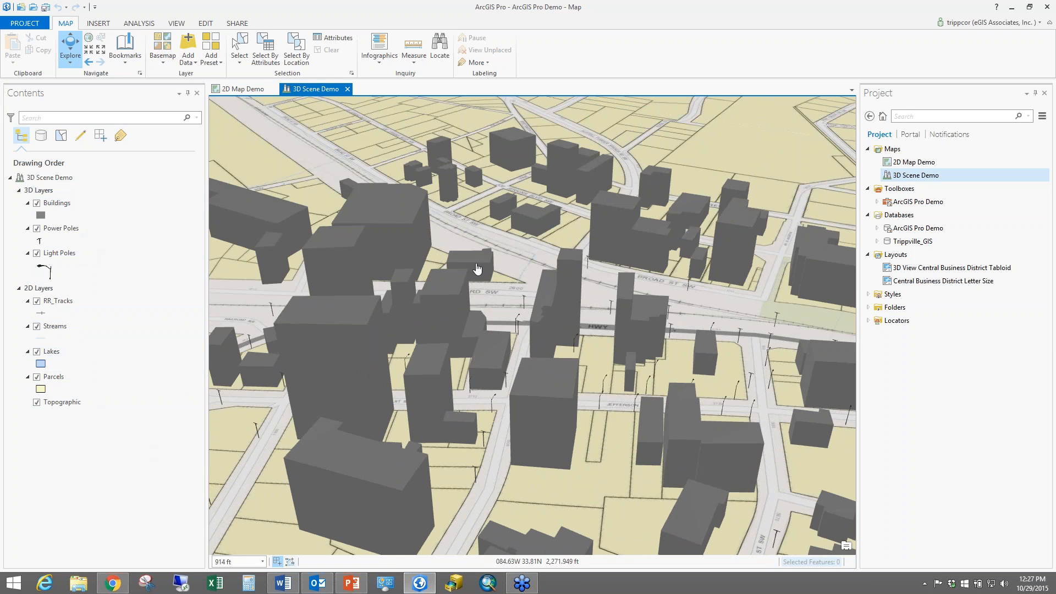
- Switch to the 2D Map Demo view and back to 3D Scene Demo to compare their contents
{"action": "left_click", "coordinate": [245, 90]}
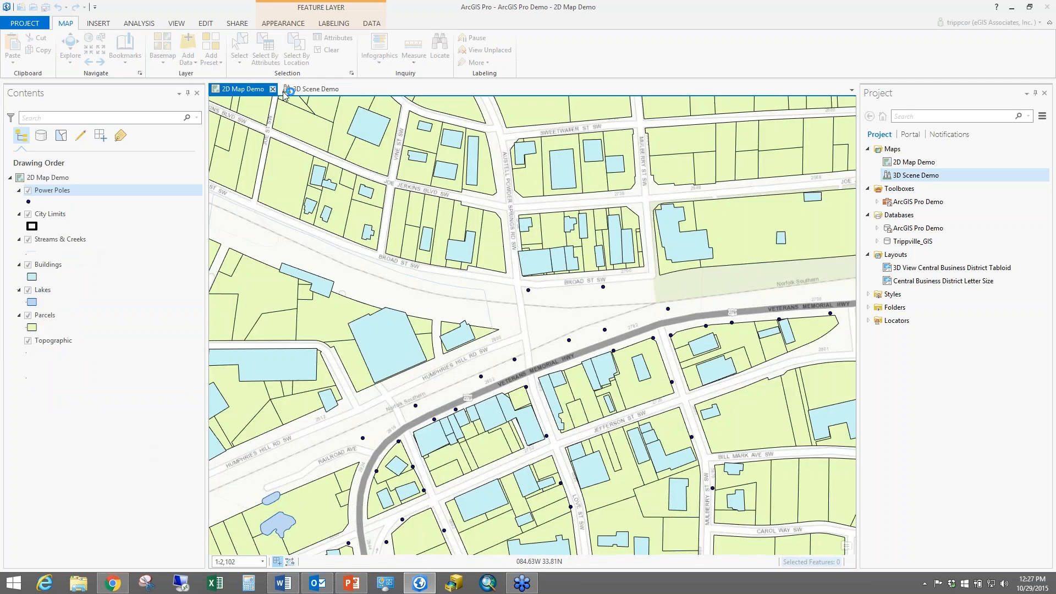
{"action": "left_click", "coordinate": [312, 88]}
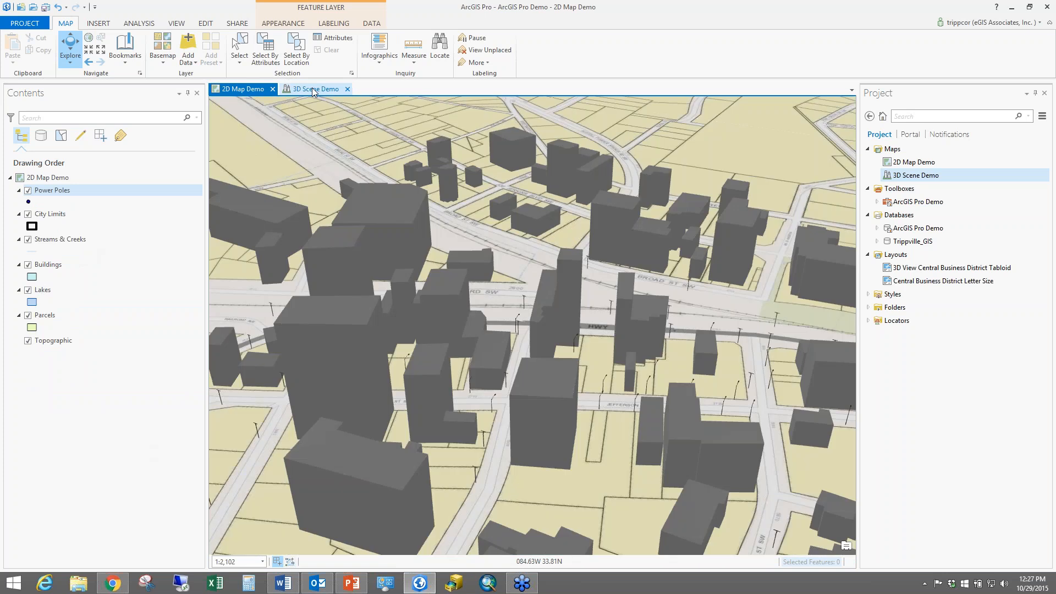
- Open the 3D View Central Business District Tabloid and Central Business District Letter Size layouts from the project
{"action": "left_click", "coordinate": [947, 269]}
{"action": "right_click", "coordinate": [946, 269]}
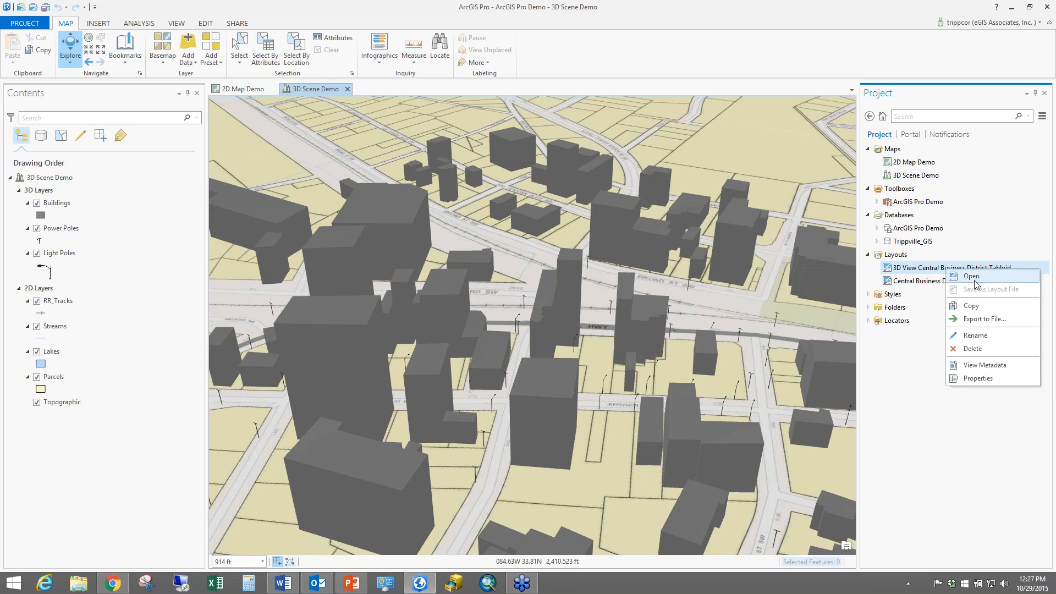
{"action": "left_click", "coordinate": [971, 276]}
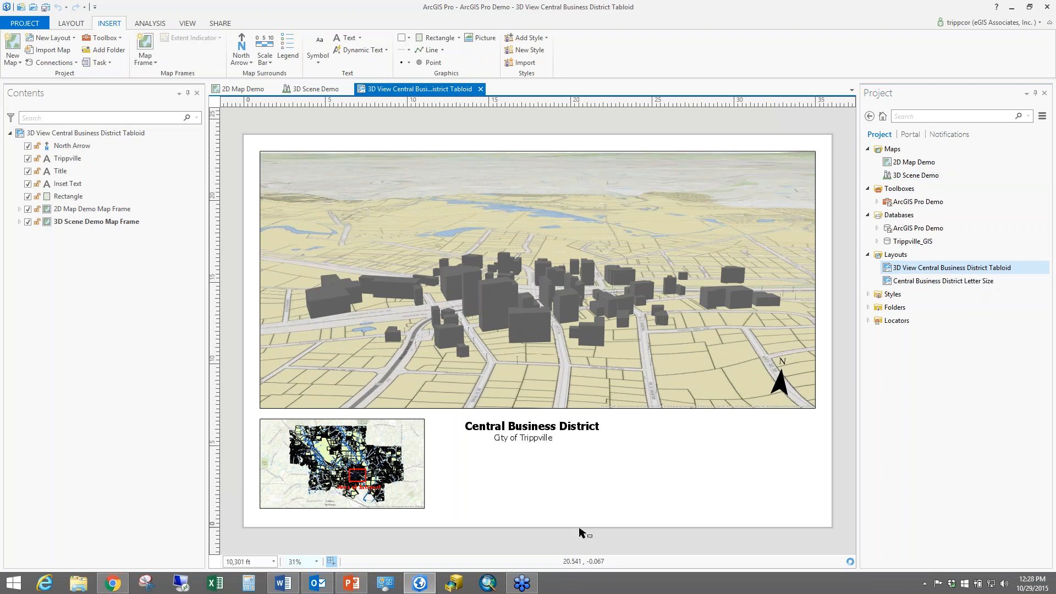
{"action": "right_click", "coordinate": [937, 281]}
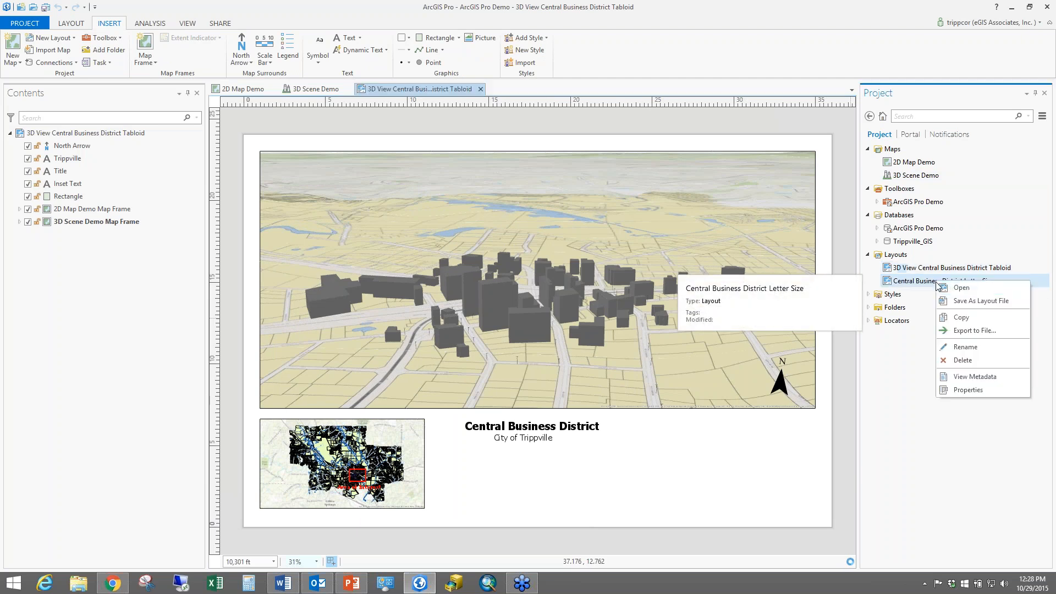
{"action": "left_click", "coordinate": [976, 287]}
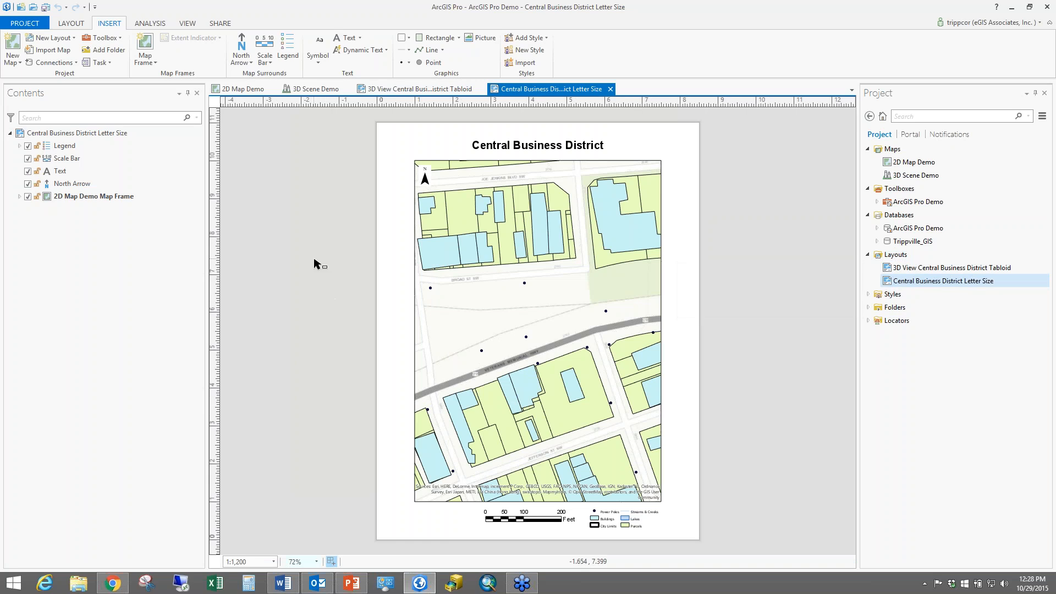
- Cycle through the open 2D map, 3D scene and both layouts to compare their contents and available tools
{"action": "left_click", "coordinate": [245, 91]}
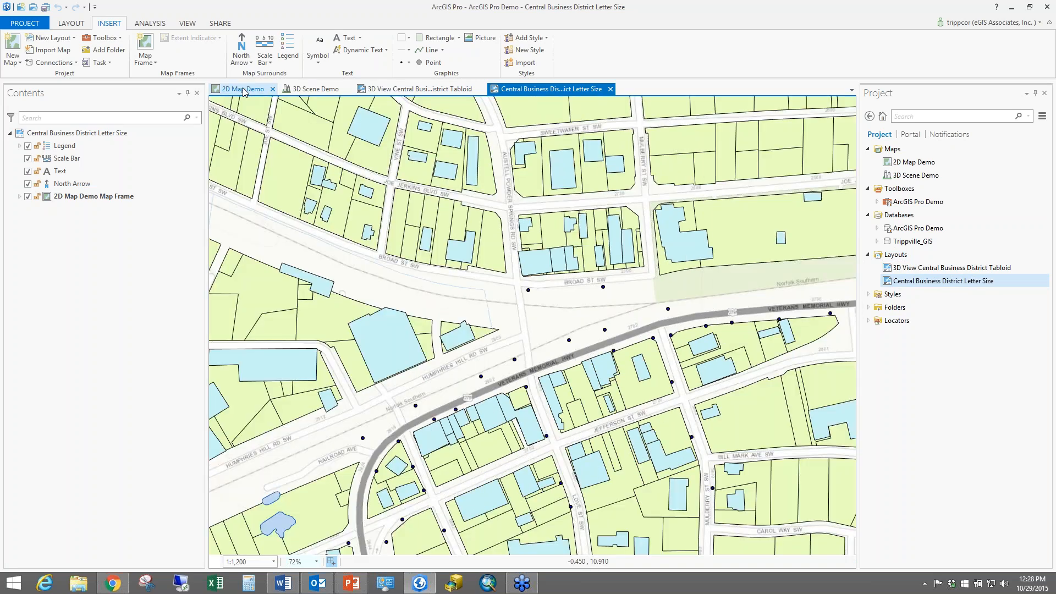
{"action": "left_click", "coordinate": [325, 91]}
{"action": "left_click", "coordinate": [389, 90]}
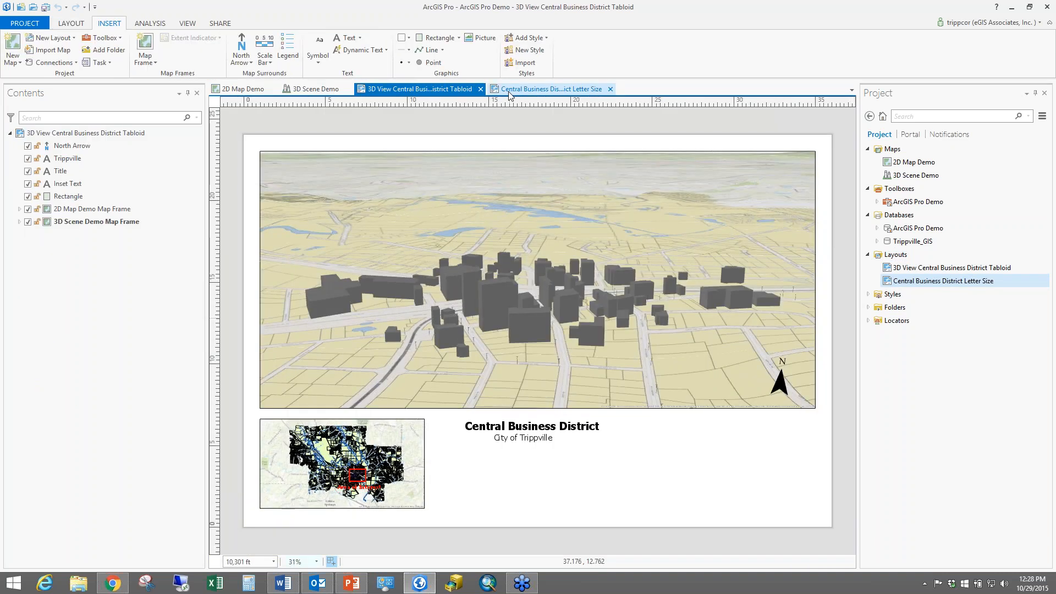
{"action": "left_click", "coordinate": [509, 91]}
{"action": "left_click", "coordinate": [412, 91]}
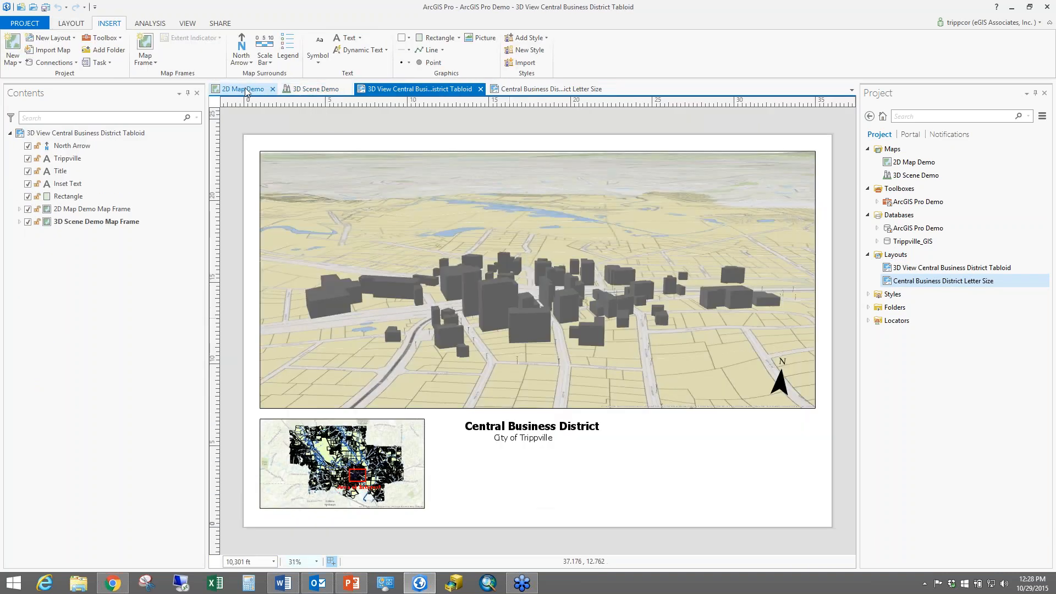
{"action": "left_click", "coordinate": [246, 90]}
{"action": "left_click", "coordinate": [316, 89]}
{"action": "left_click", "coordinate": [418, 89]}
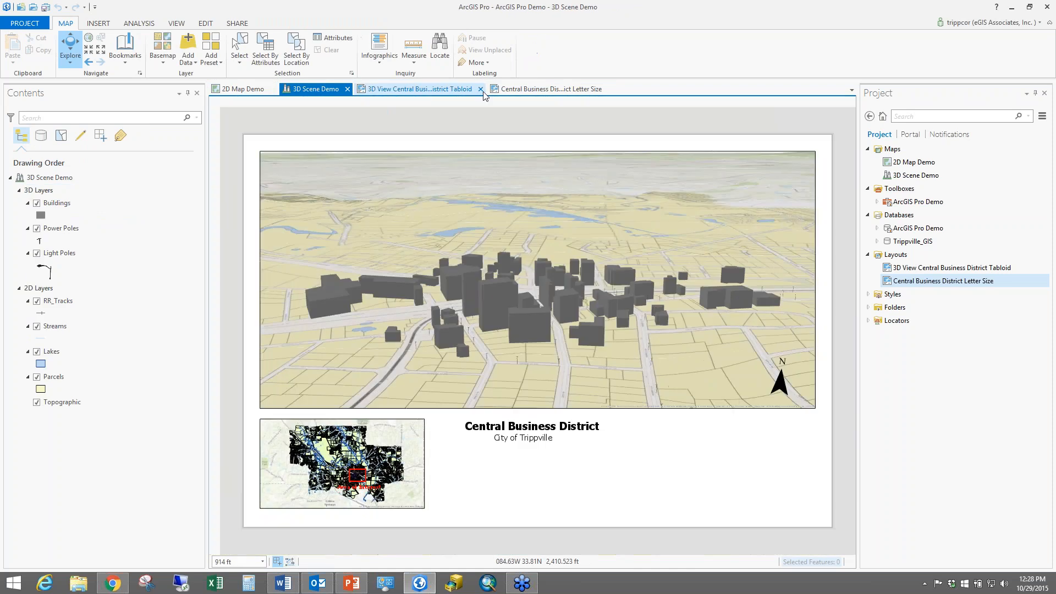
{"action": "left_click", "coordinate": [517, 91]}
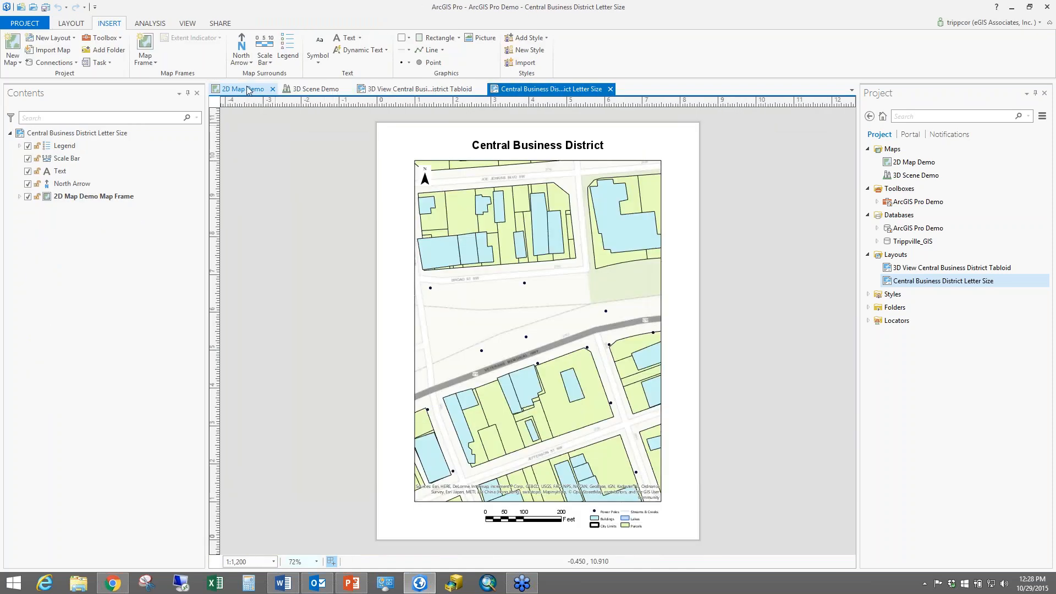
- Show infographics for a parcel just north of Broad St SW in 2D Map Demo
{"action": "left_click", "coordinate": [247, 90]}
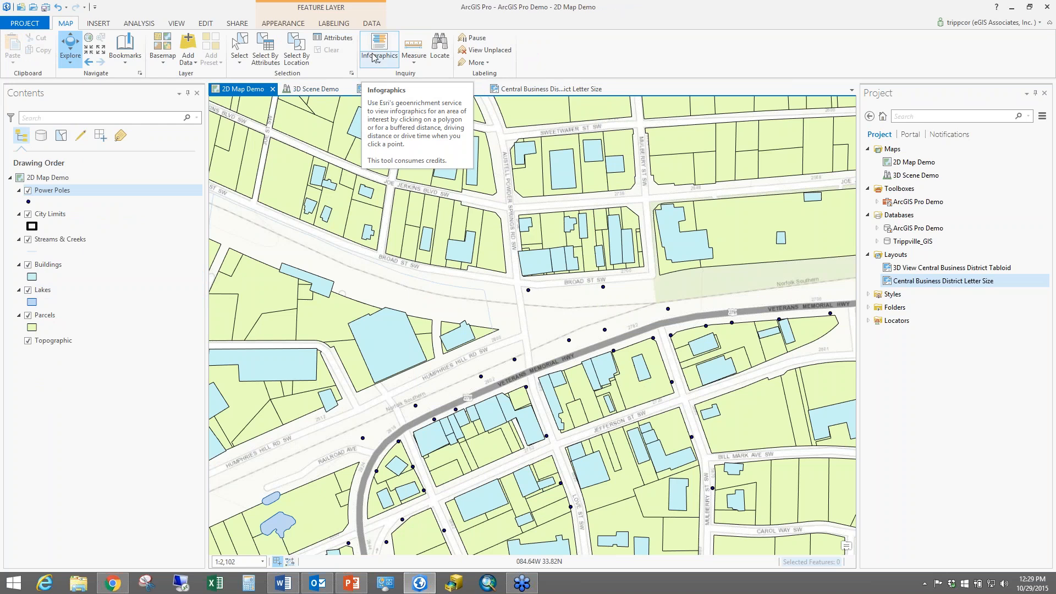
{"action": "left_click", "coordinate": [379, 61]}
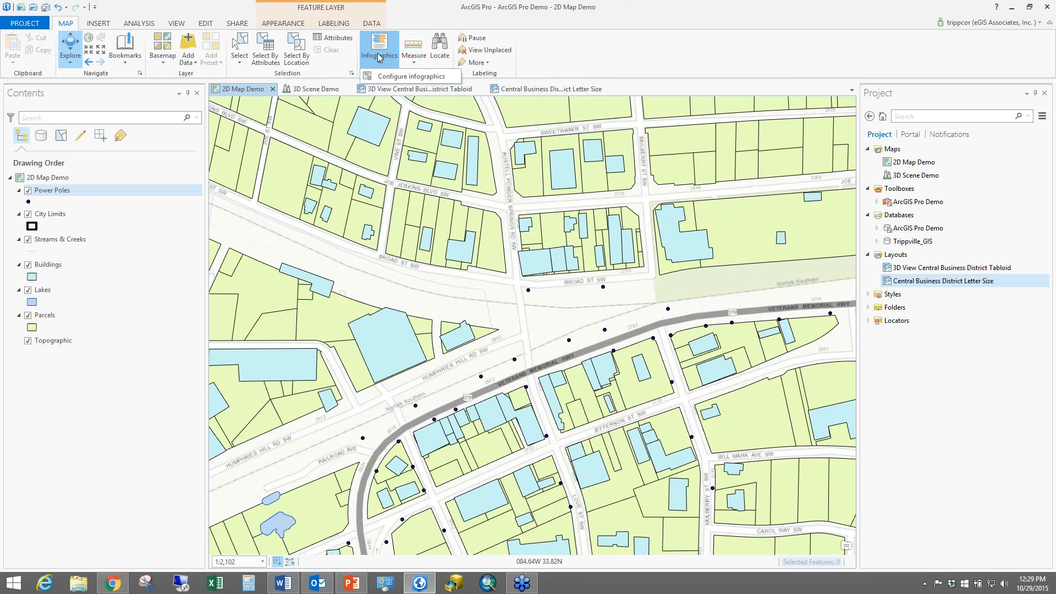
{"action": "left_click", "coordinate": [379, 55]}
{"action": "left_click", "coordinate": [487, 250]}
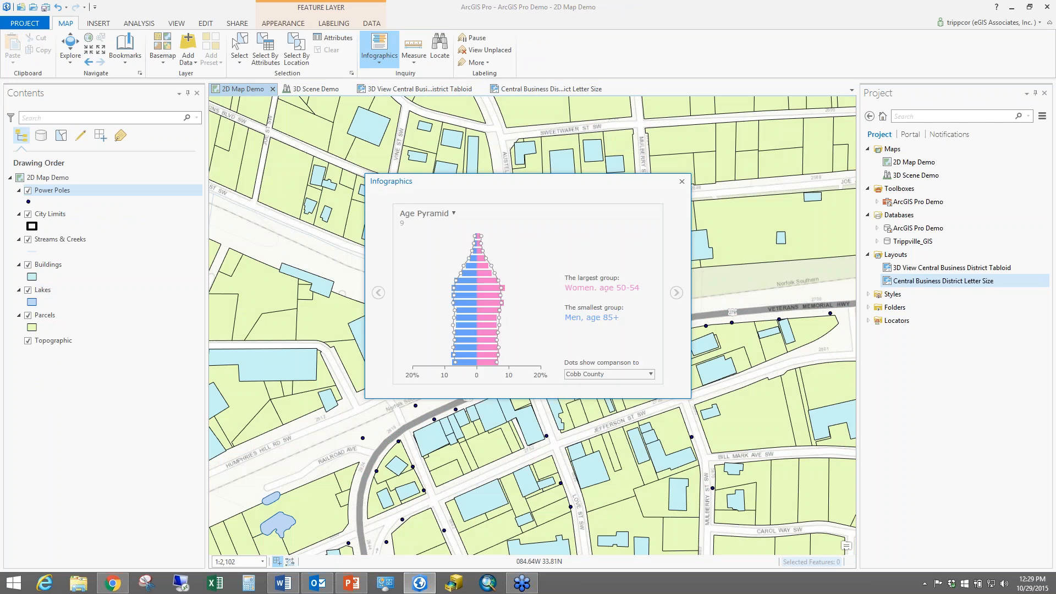
- Review the Tapestry Segments, Race and Ethnicity and Households By Income infographics, then close them
{"action": "left_click", "coordinate": [454, 218]}
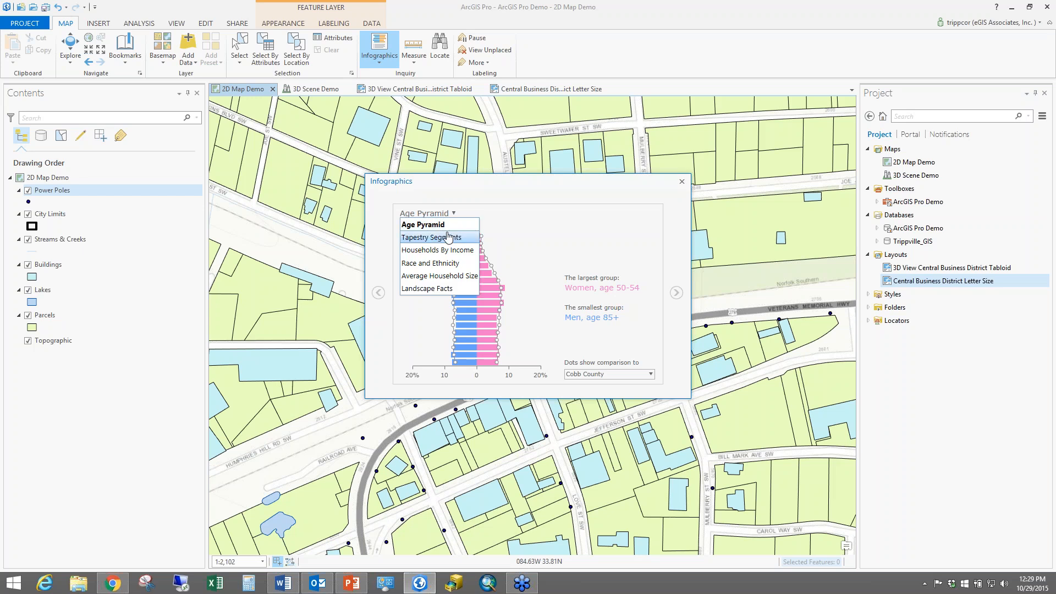
{"action": "left_click", "coordinate": [426, 238]}
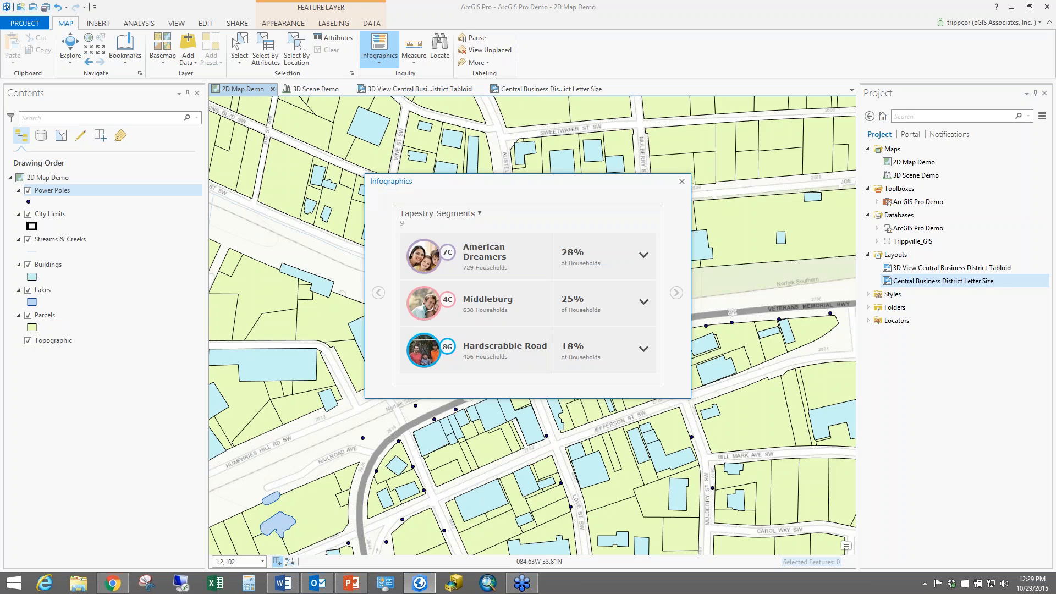
{"action": "left_click", "coordinate": [478, 217]}
{"action": "left_click", "coordinate": [459, 263]}
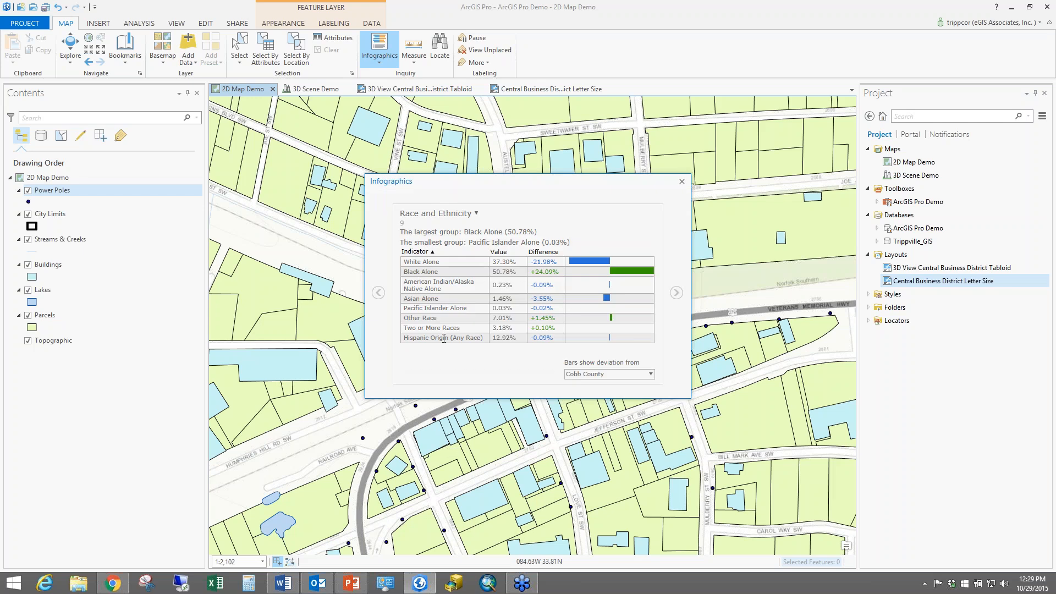
{"action": "left_click", "coordinate": [379, 293]}
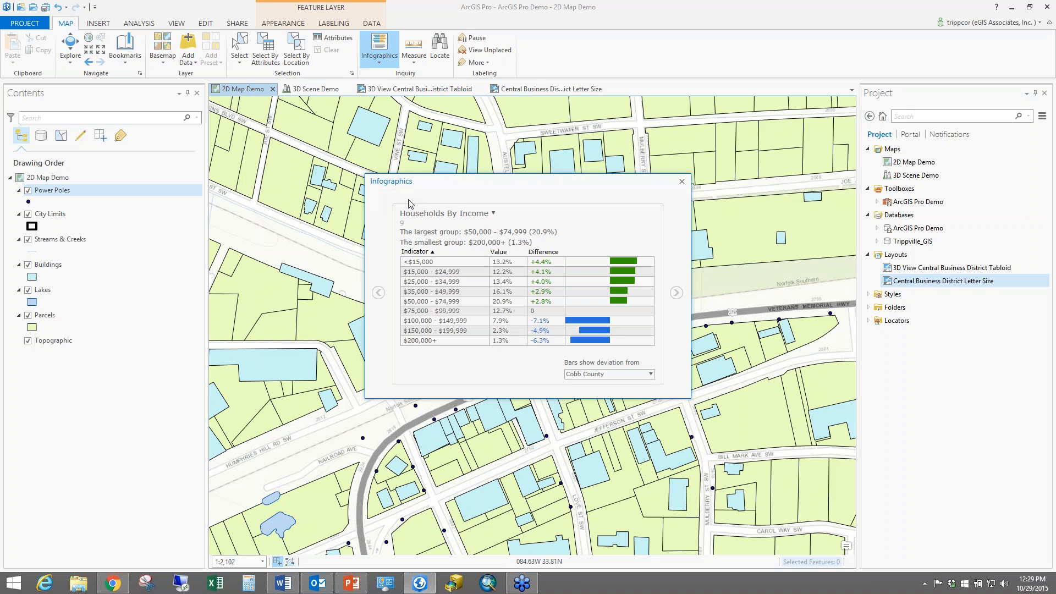
{"action": "left_click", "coordinate": [682, 181]}
- Alternate between 3D Scene Demo and 2D Map Demo, finishing on the 2D map
{"action": "left_click", "coordinate": [291, 90]}
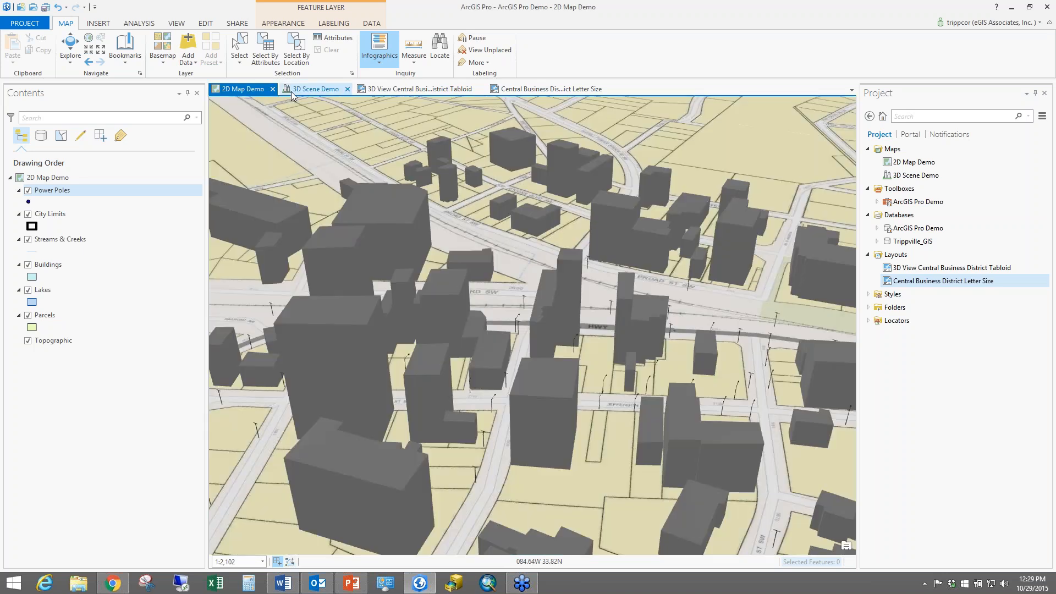
{"action": "left_click", "coordinate": [241, 91]}
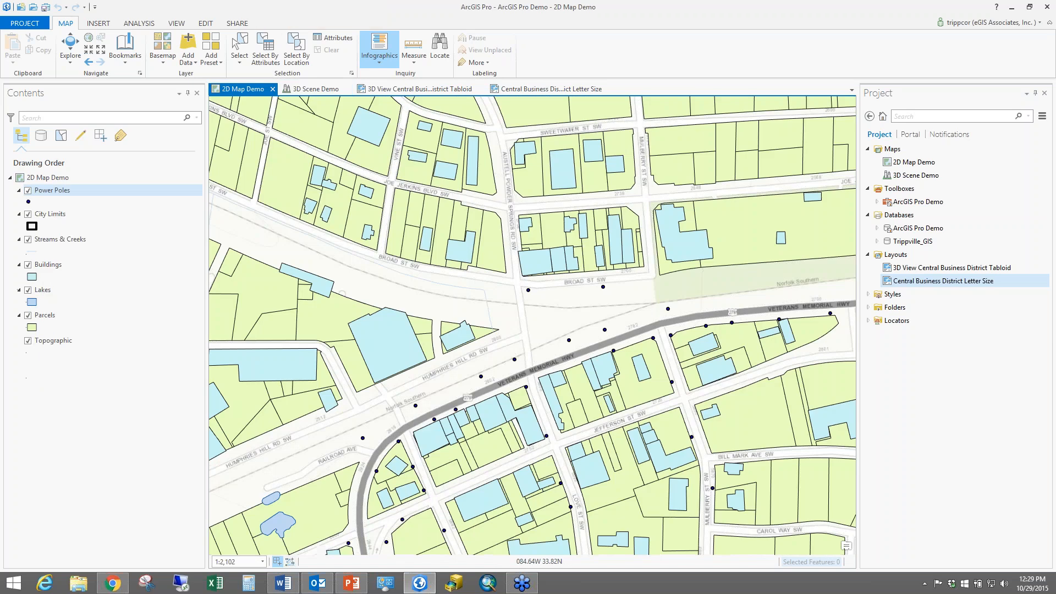
{"action": "left_click", "coordinate": [300, 88]}
{"action": "left_click", "coordinate": [240, 91]}
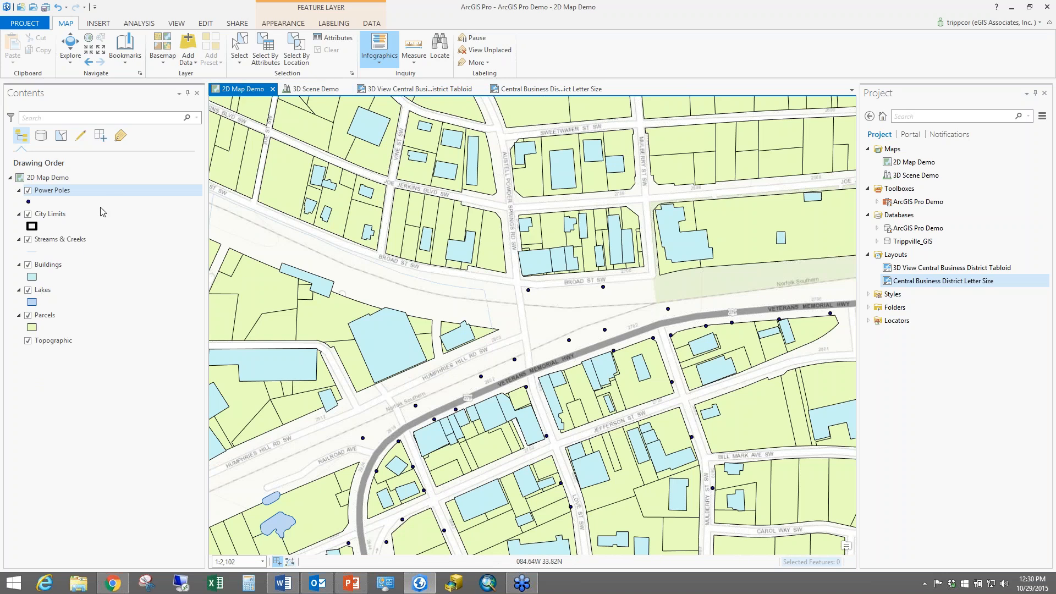
- Examine the options for 2D Map Demo and the available insert and analysis commands
{"action": "right_click", "coordinate": [61, 178]}
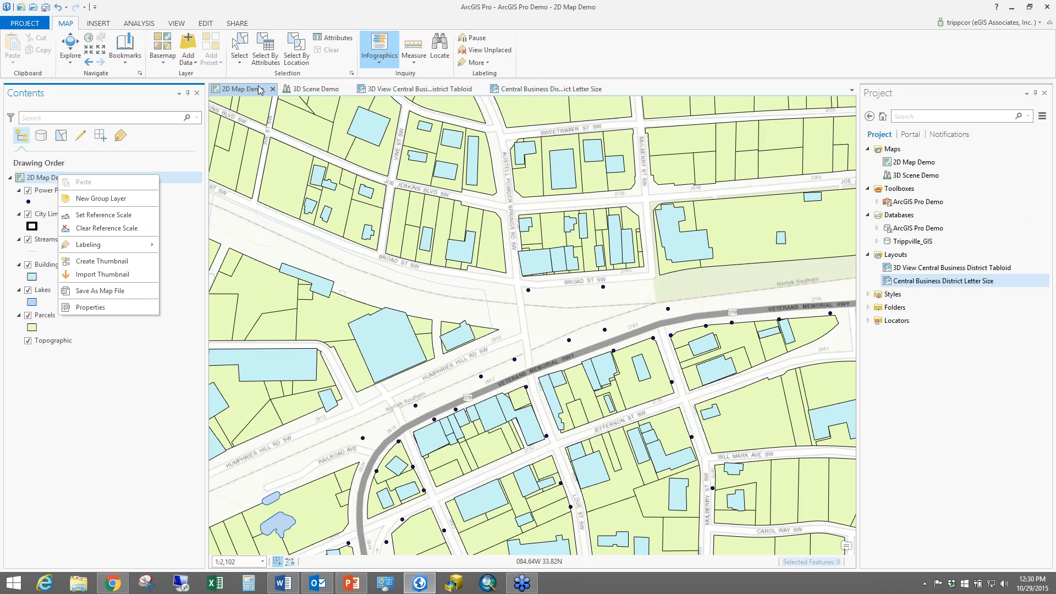
{"action": "left_click", "coordinate": [98, 24]}
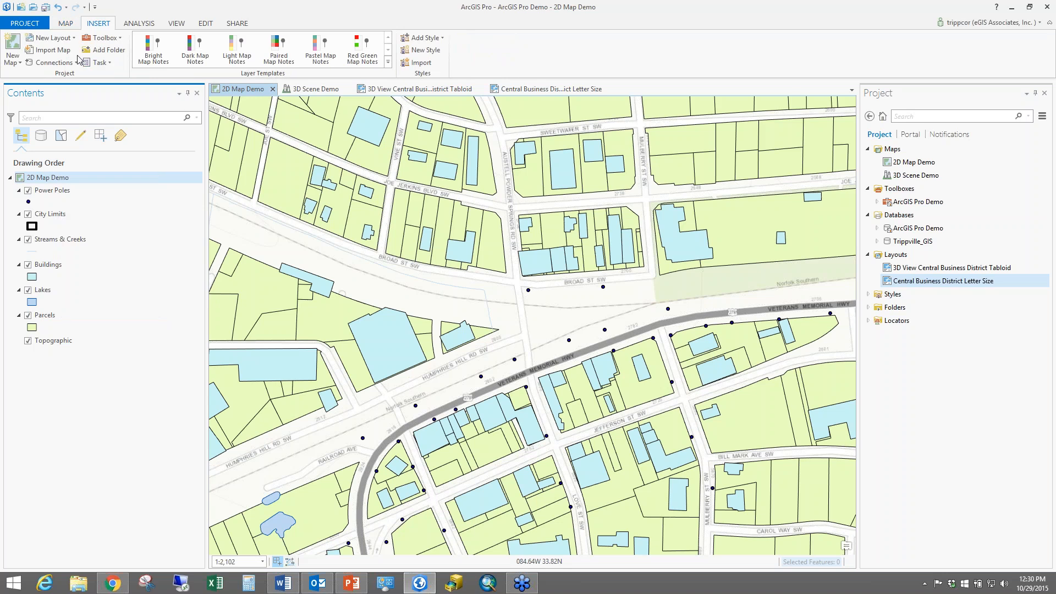
{"action": "left_click", "coordinate": [144, 26]}
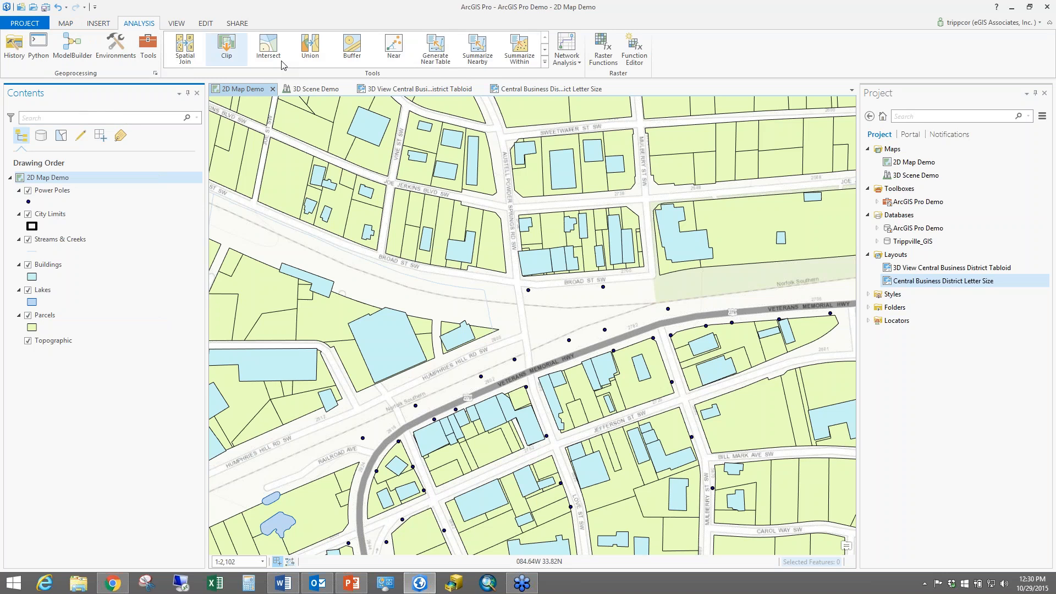
- Link the views by Center And Scale and dock 3D Scene Demo side by side with 2D Map Demo
{"action": "left_click", "coordinate": [176, 24]}
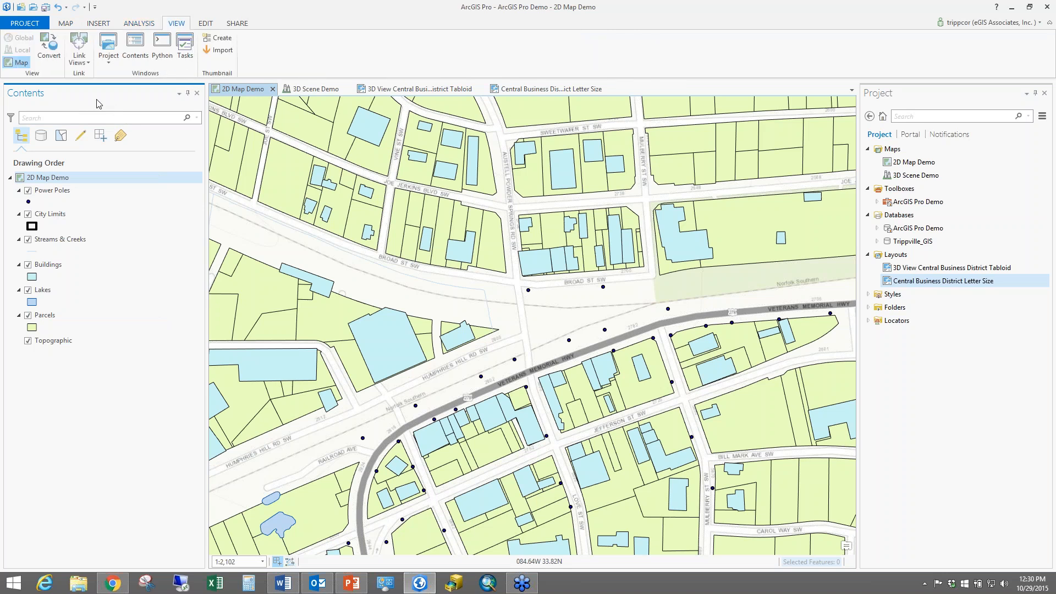
{"action": "left_click", "coordinate": [81, 62]}
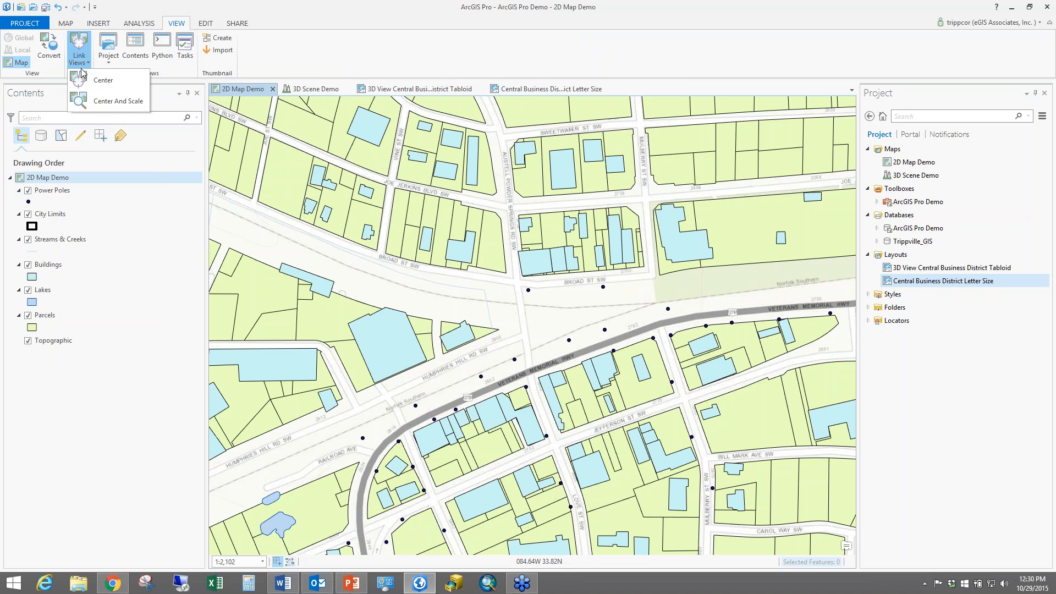
{"action": "left_click", "coordinate": [119, 99]}
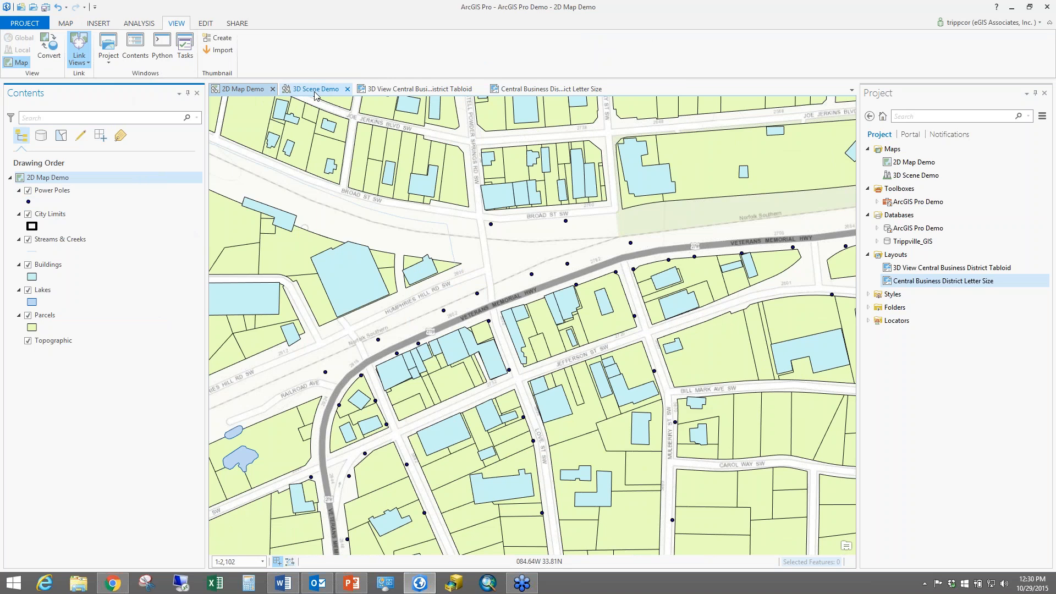
{"action": "left_click_drag", "start_coordinate": [315, 95], "coordinate": [558, 325]}
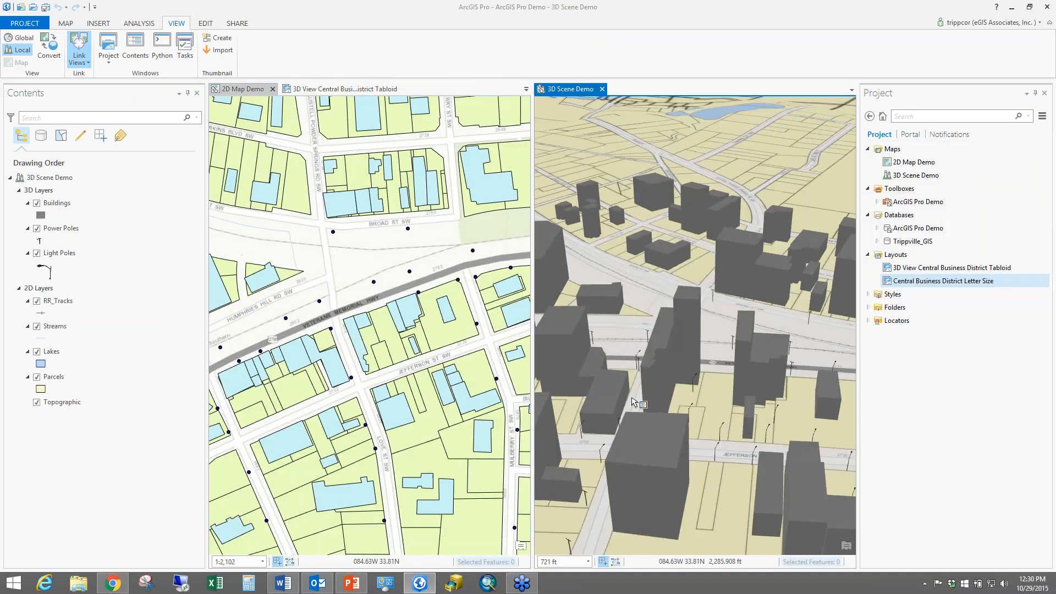
- Pan the 2D map north and south with the Explore tool to check how the linked 3D scene follows
{"action": "left_click", "coordinate": [75, 47]}
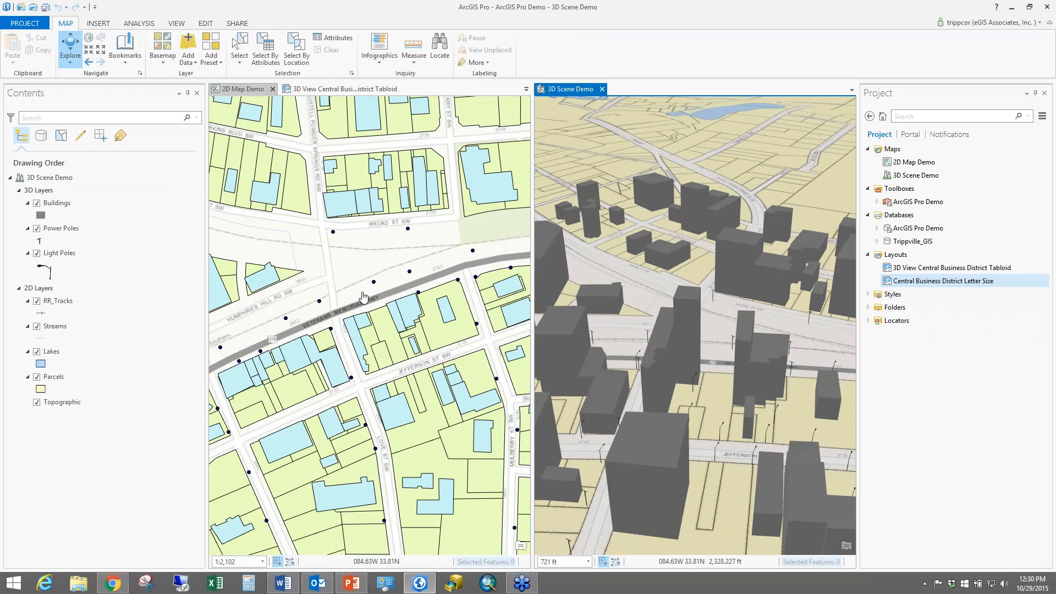
{"action": "left_click_drag", "start_coordinate": [212, 438], "coordinate": [198, 495]}
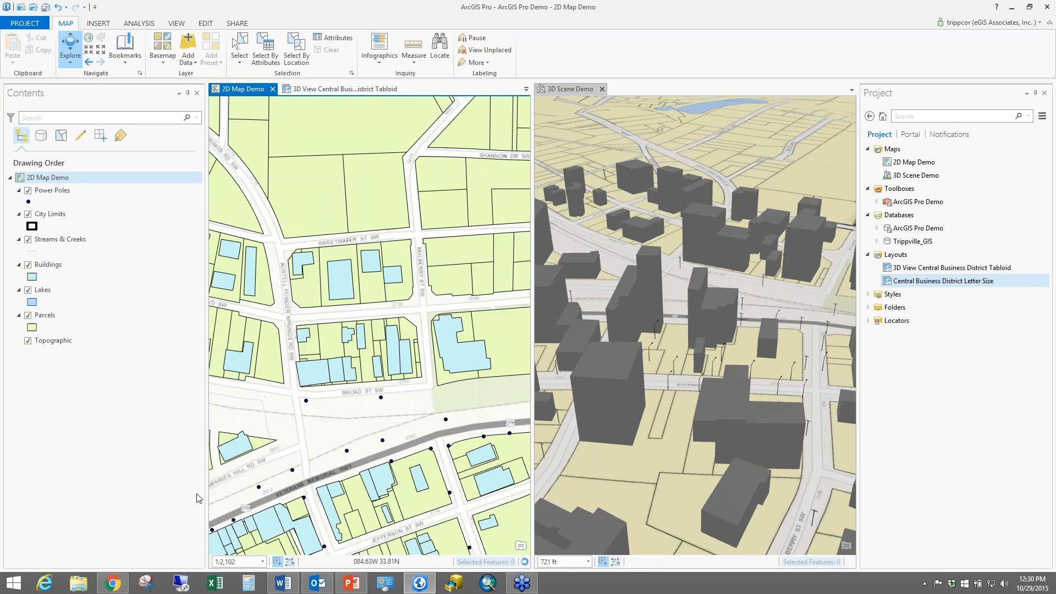
{"action": "left_click_drag", "start_coordinate": [317, 465], "coordinate": [358, 204]}
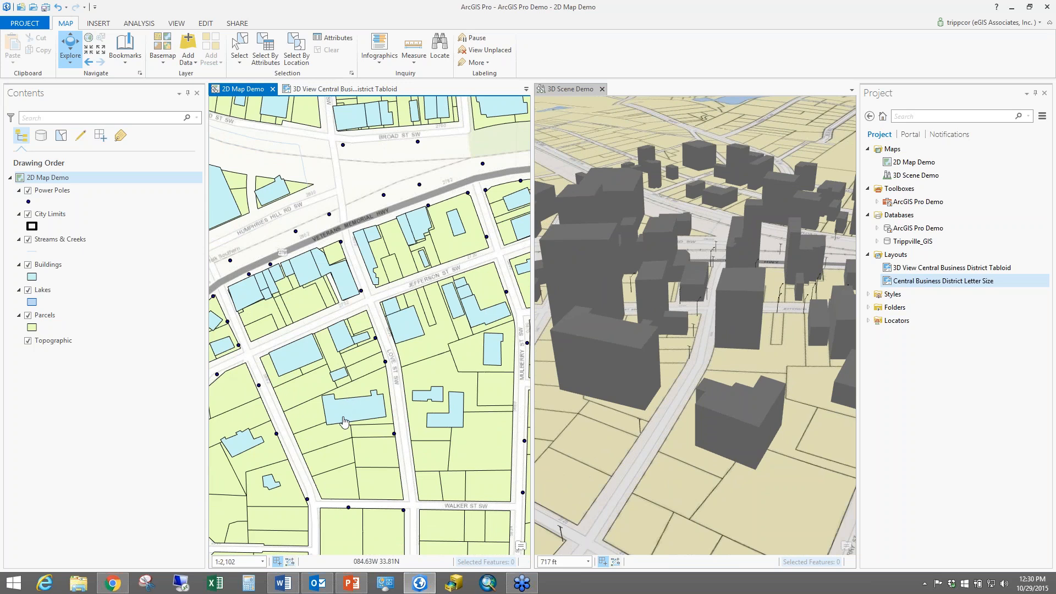
{"action": "left_click_drag", "start_coordinate": [365, 277], "coordinate": [368, 423]}
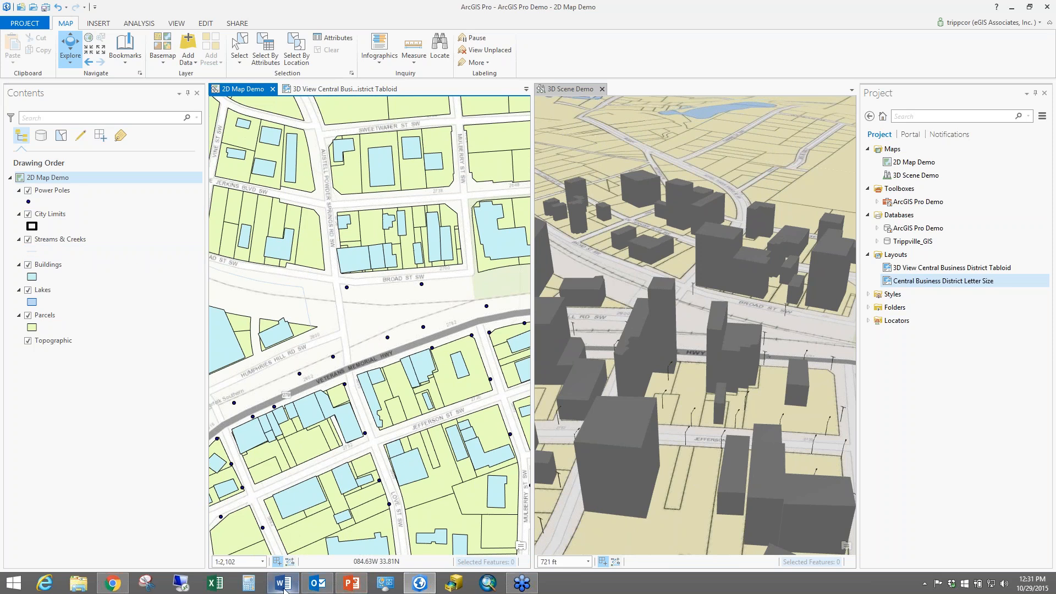
- Switch to the Introducing ArcGIS Pro Webinar presentation in PowerPoint, start the slide show from slide 7 and advance to the Install Requirements slide
{"action": "mouse_move", "coordinate": [356, 584]}
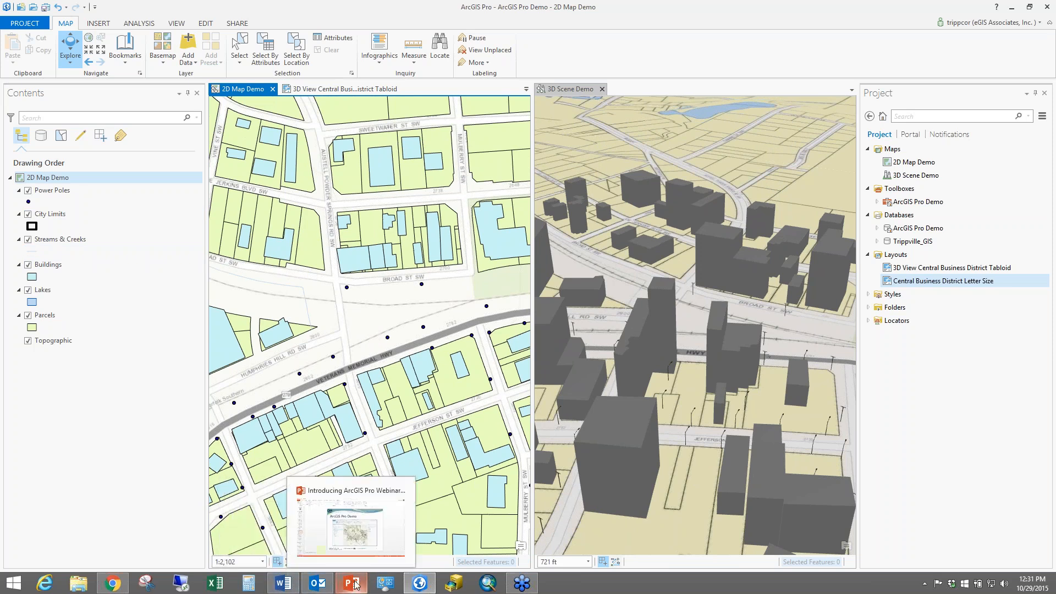
{"action": "left_click", "coordinate": [356, 585]}
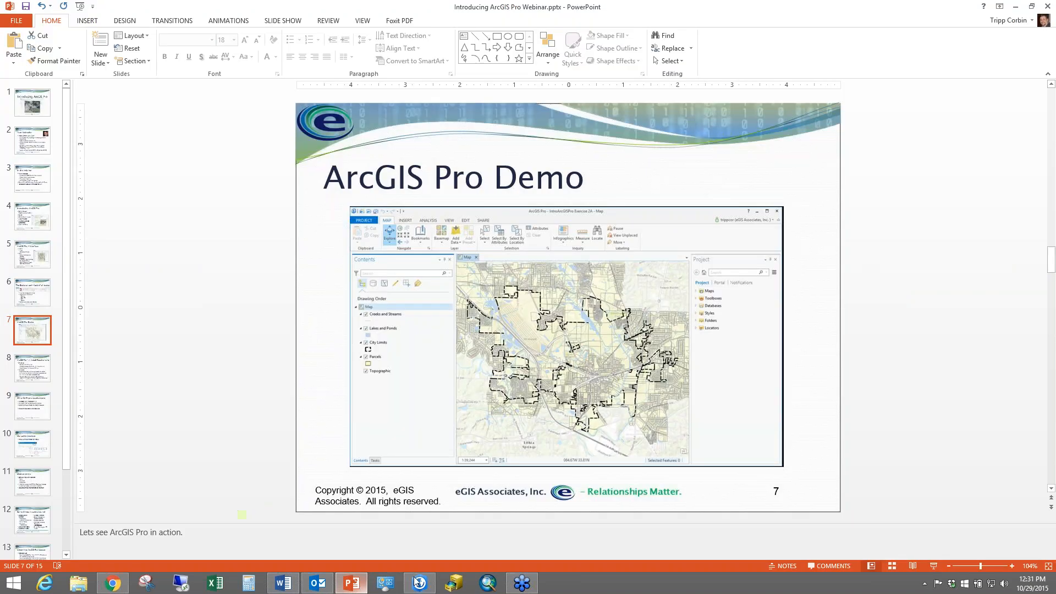
{"action": "left_click", "coordinate": [933, 566]}
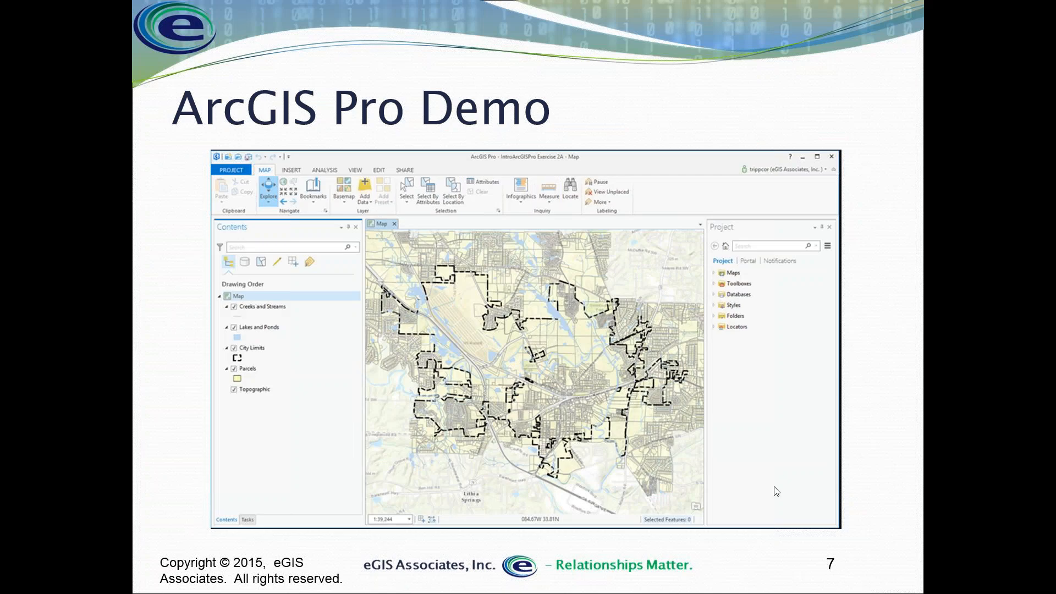
{"action": "left_click", "coordinate": [536, 419]}
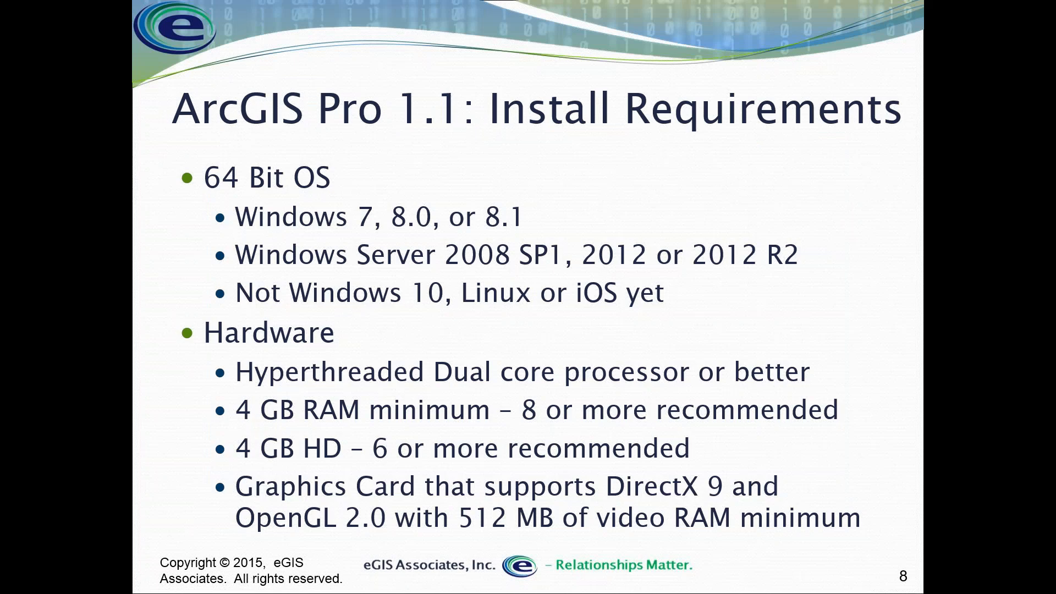
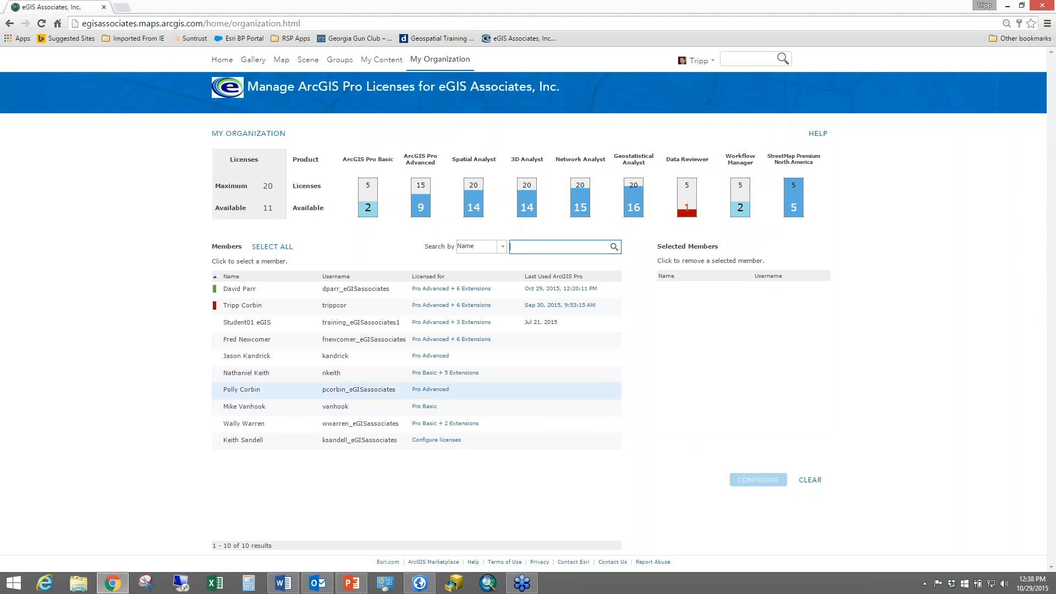
- Close the web licence management page, switch to ArcGIS Pro and examine the project's software and extension licensing details
{"action": "left_click", "coordinate": [1039, 10]}
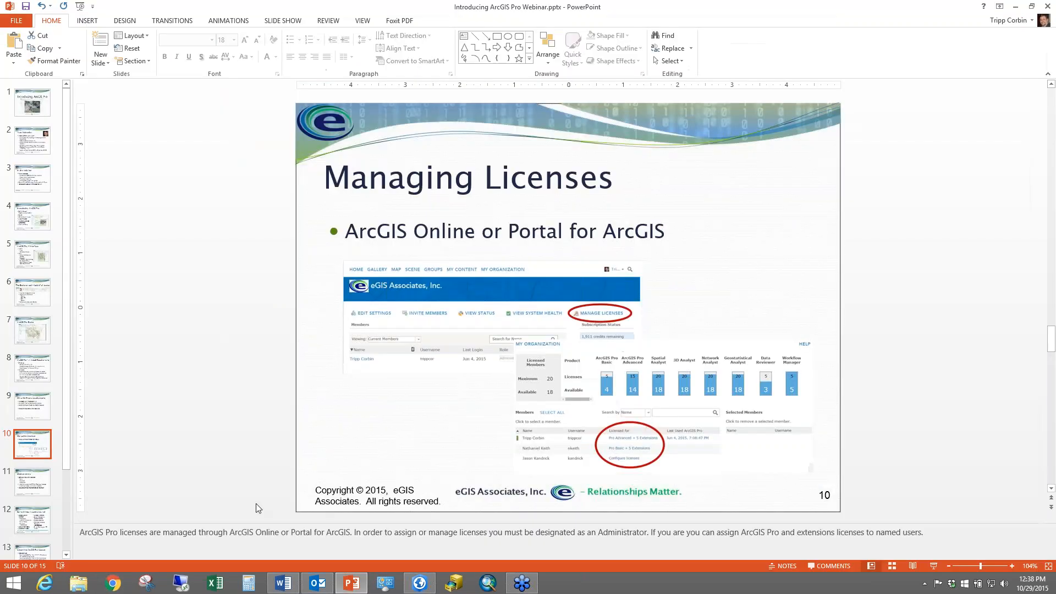
{"action": "left_click", "coordinate": [428, 588]}
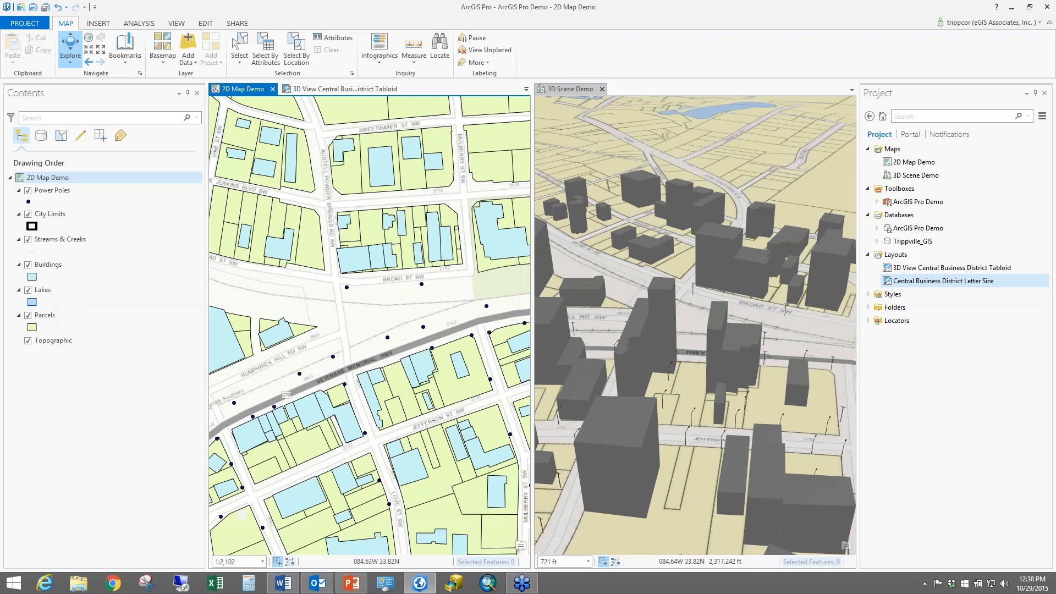
{"action": "mouse_move", "coordinate": [1046, 11]}
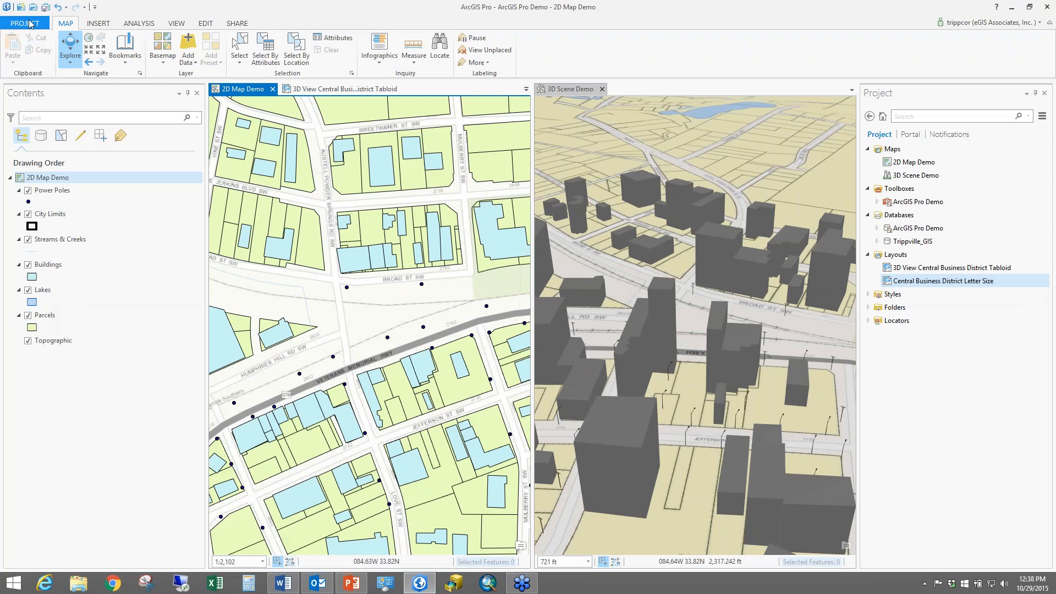
{"action": "left_click", "coordinate": [25, 23]}
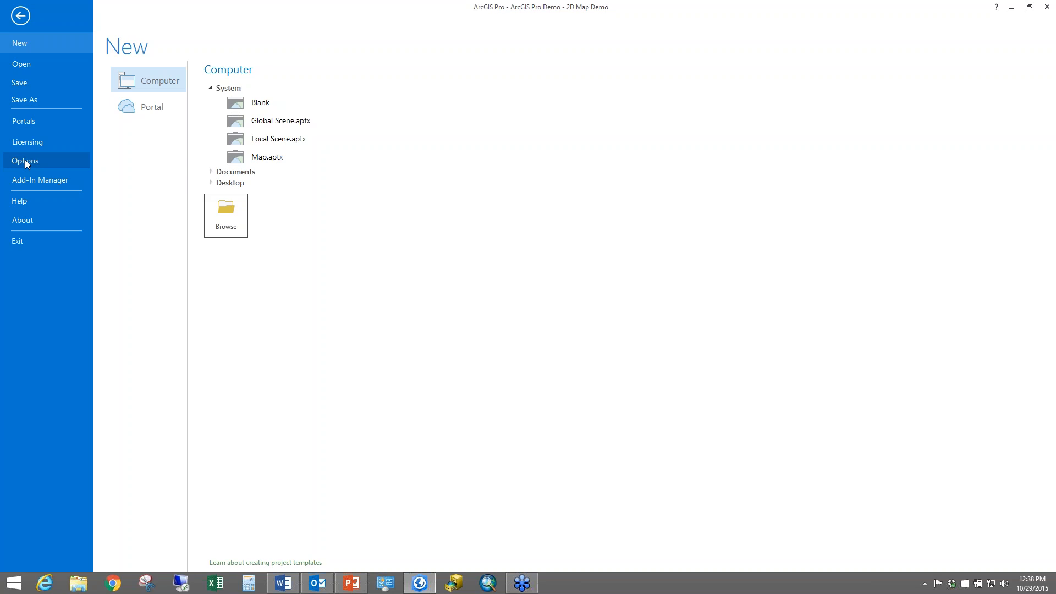
{"action": "left_click", "coordinate": [21, 15]}
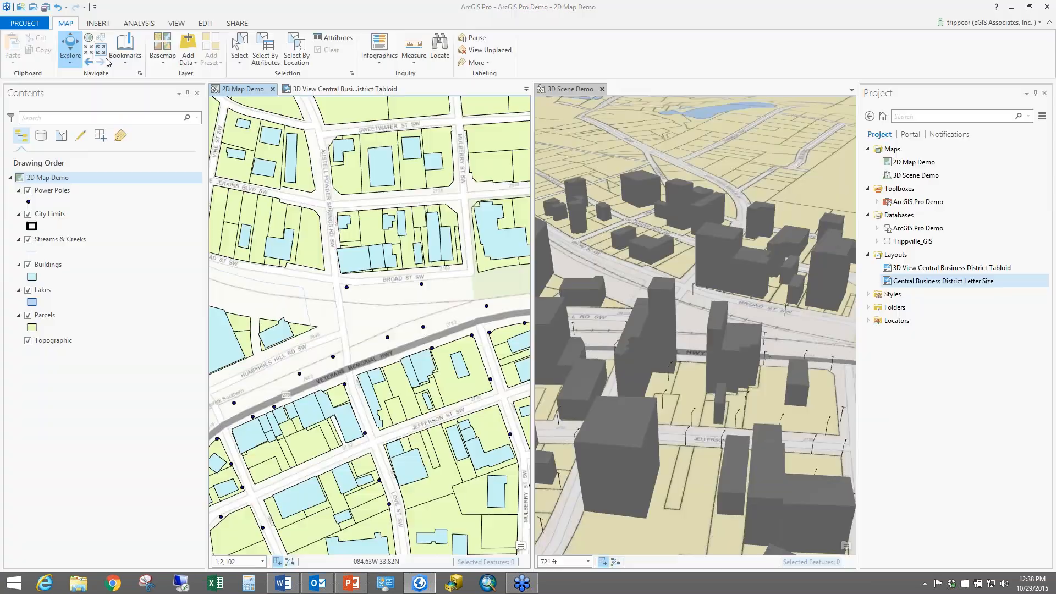
{"action": "left_click", "coordinate": [23, 23]}
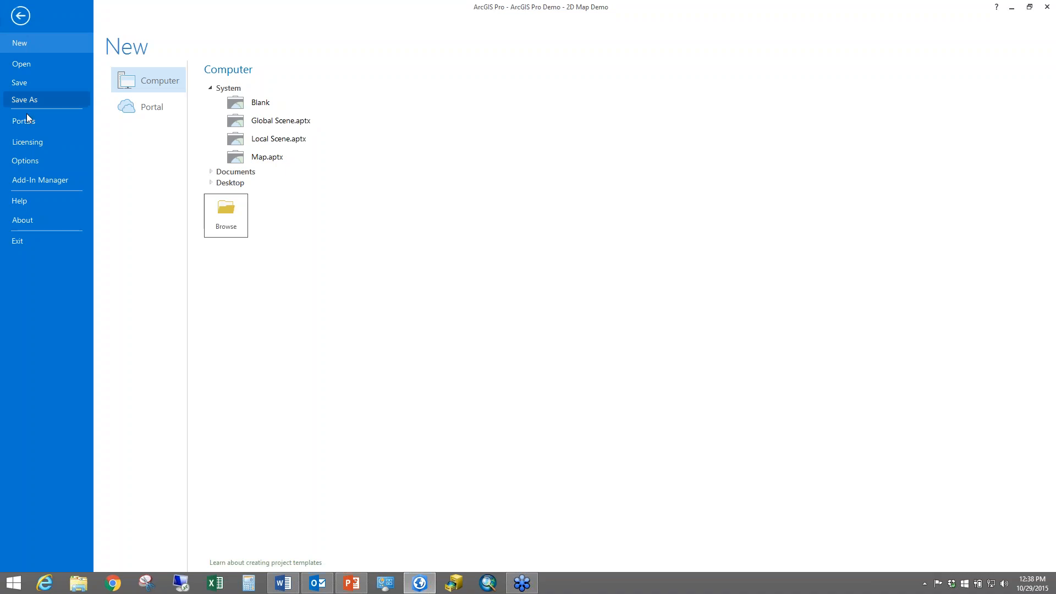
{"action": "left_click", "coordinate": [25, 148]}
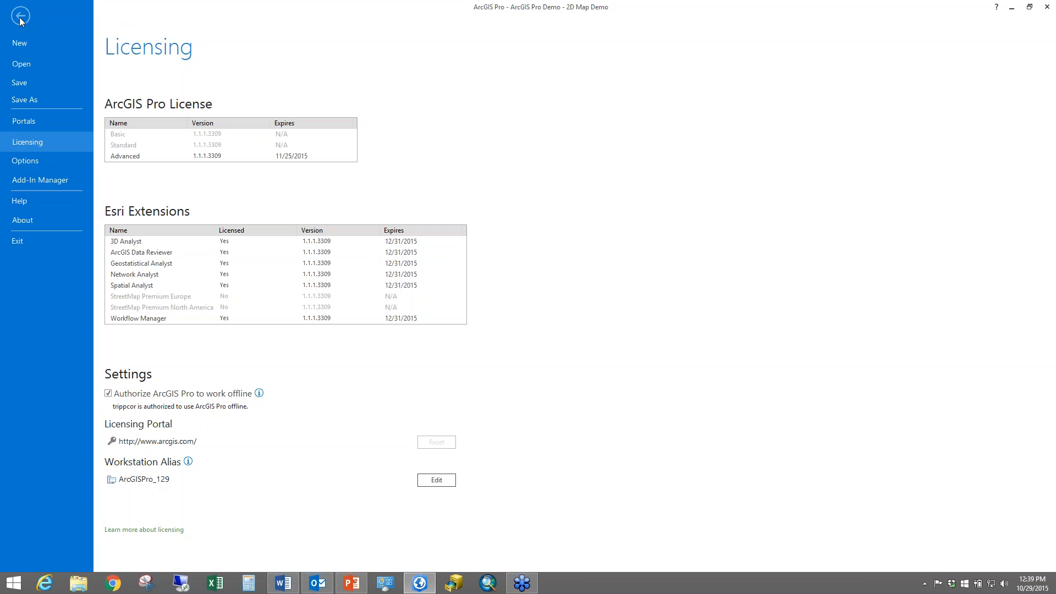
- Examine the project options, including current settings and the distance, angular, 2D symbol display and 3D symbol display units
{"action": "left_click", "coordinate": [23, 162]}
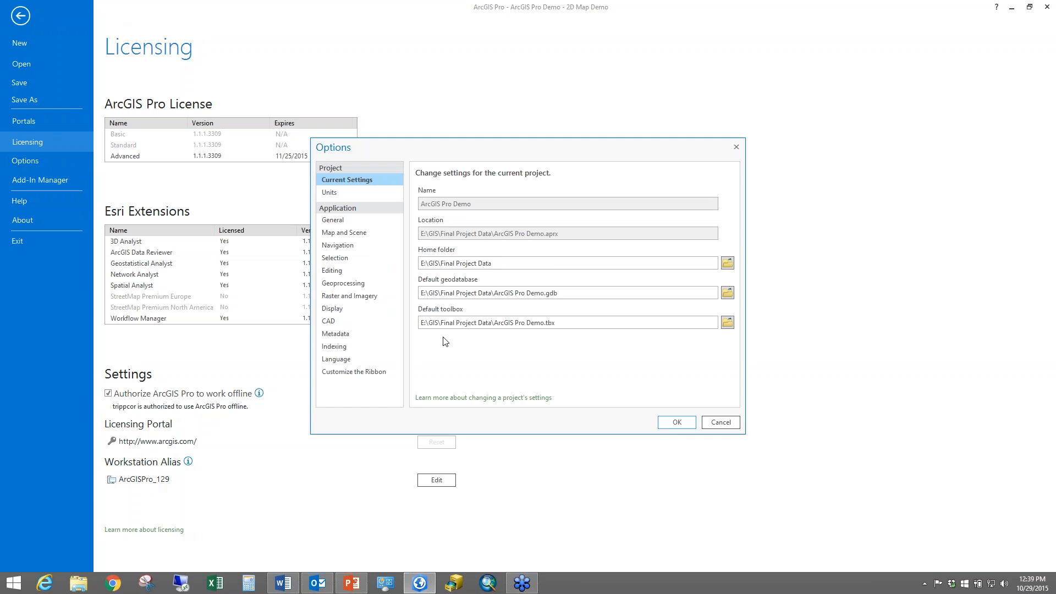
{"action": "left_click", "coordinate": [333, 193]}
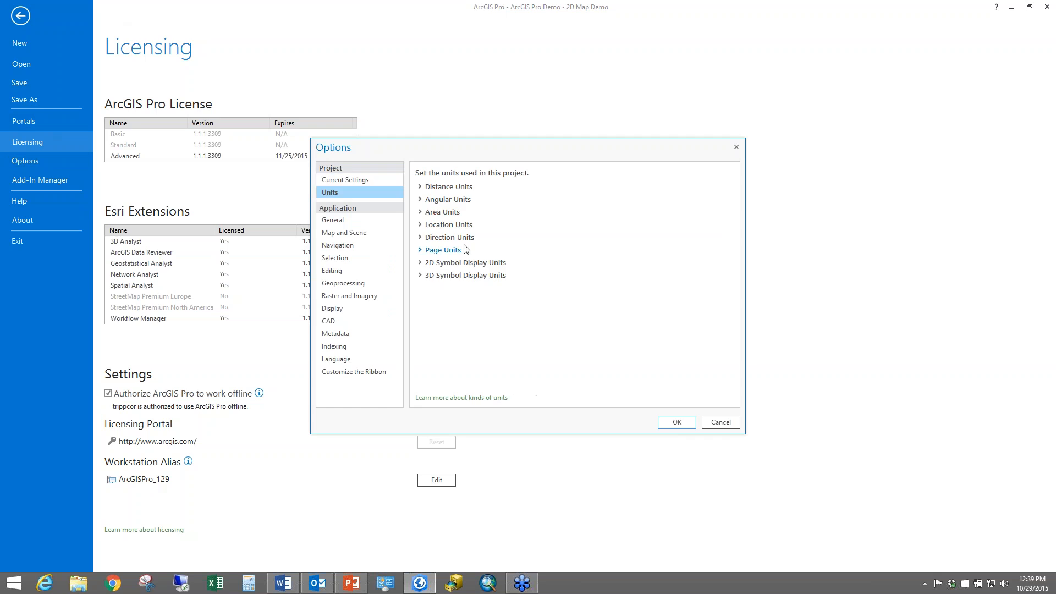
{"action": "left_click", "coordinate": [420, 187]}
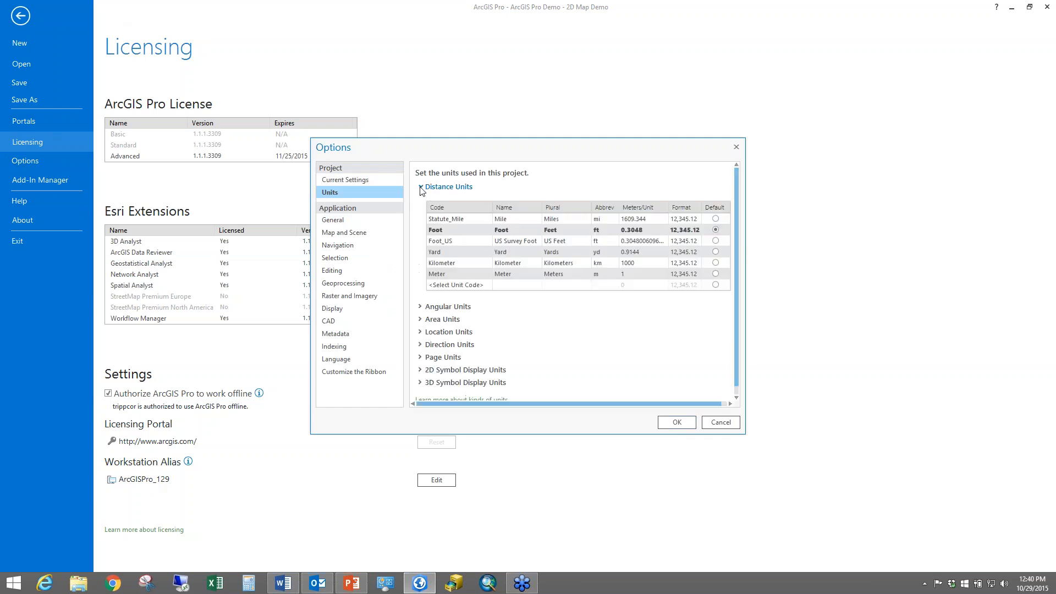
{"action": "left_click", "coordinate": [419, 307]}
{"action": "scroll", "coordinate": [431, 308], "scroll_direction": "down", "scroll_amount": 3}
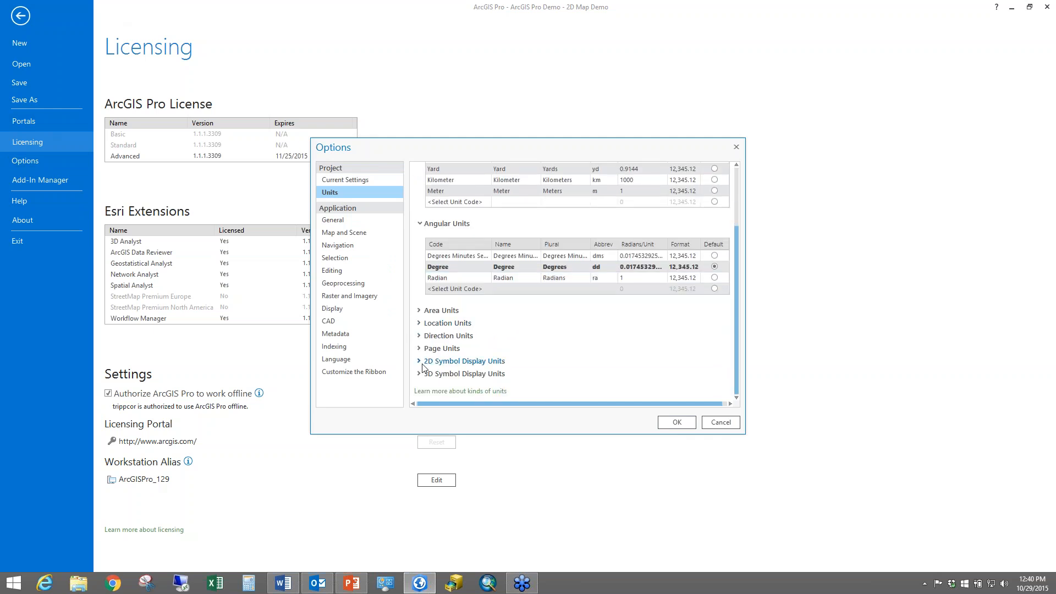
{"action": "left_click", "coordinate": [422, 362]}
{"action": "scroll", "coordinate": [515, 364], "scroll_direction": "down", "scroll_amount": 3}
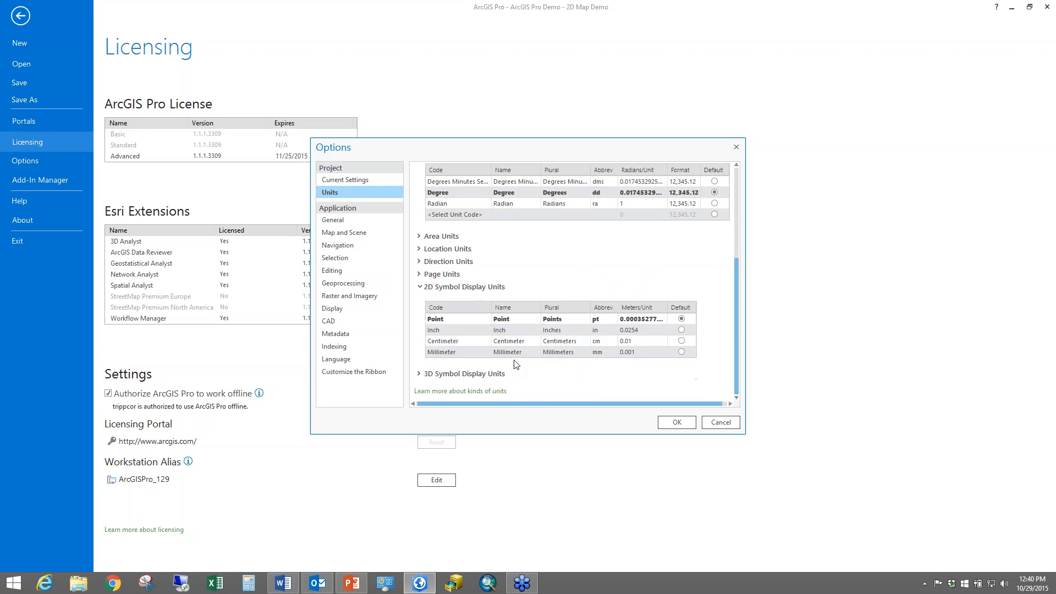
{"action": "left_click", "coordinate": [419, 373]}
{"action": "scroll", "coordinate": [527, 369], "scroll_direction": "down", "scroll_amount": 3}
{"action": "scroll", "coordinate": [526, 365], "scroll_direction": "down", "scroll_amount": 1}
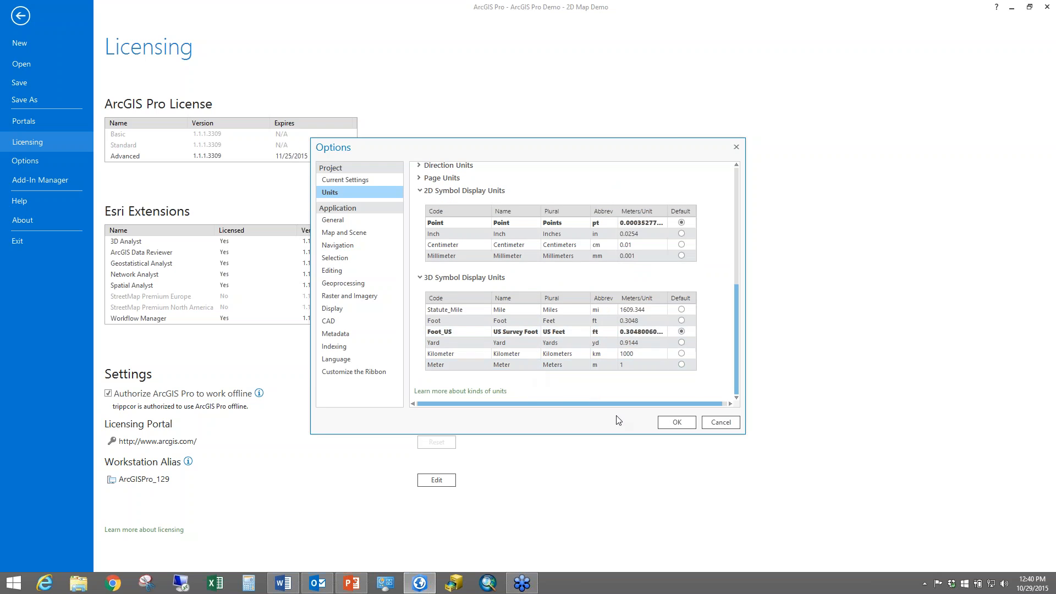
- Look through the General, Map and Scene, and Editing application options, and close them without saving changes
{"action": "left_click", "coordinate": [353, 220]}
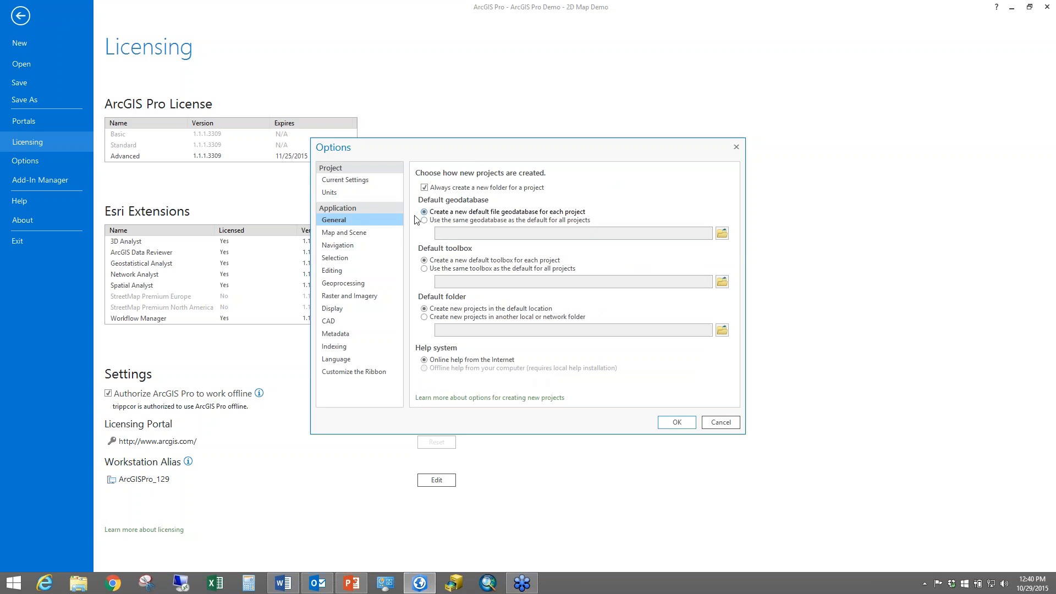
{"action": "left_click", "coordinate": [346, 233]}
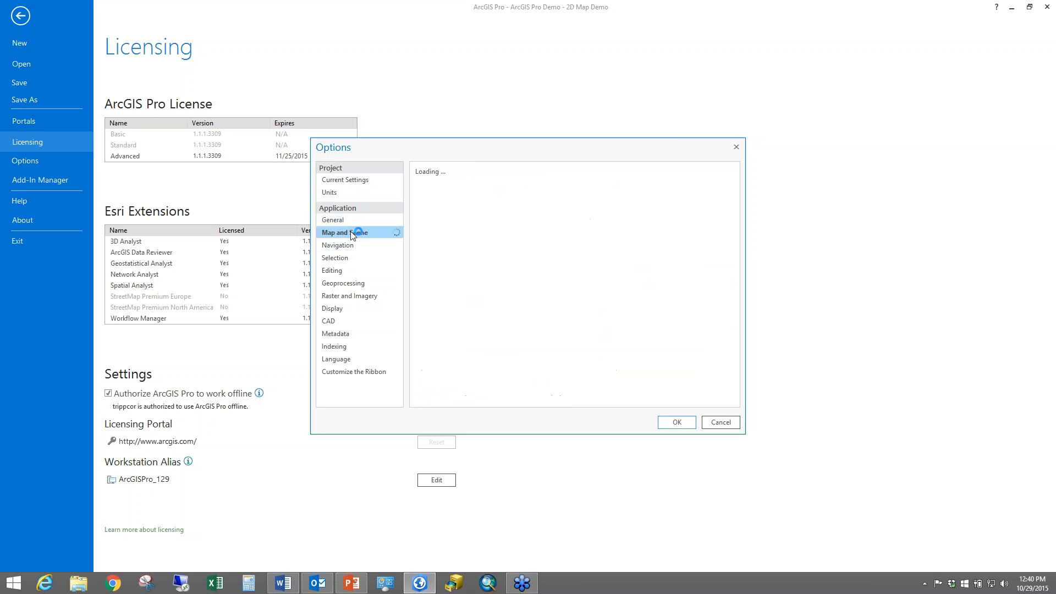
{"action": "left_click", "coordinate": [341, 269]}
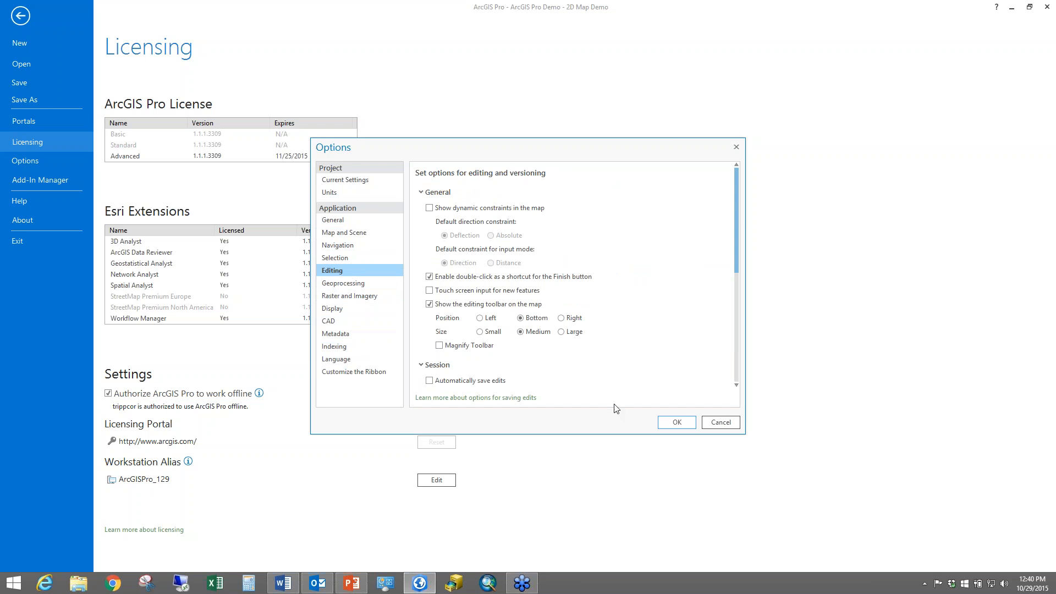
{"action": "left_click", "coordinate": [721, 421]}
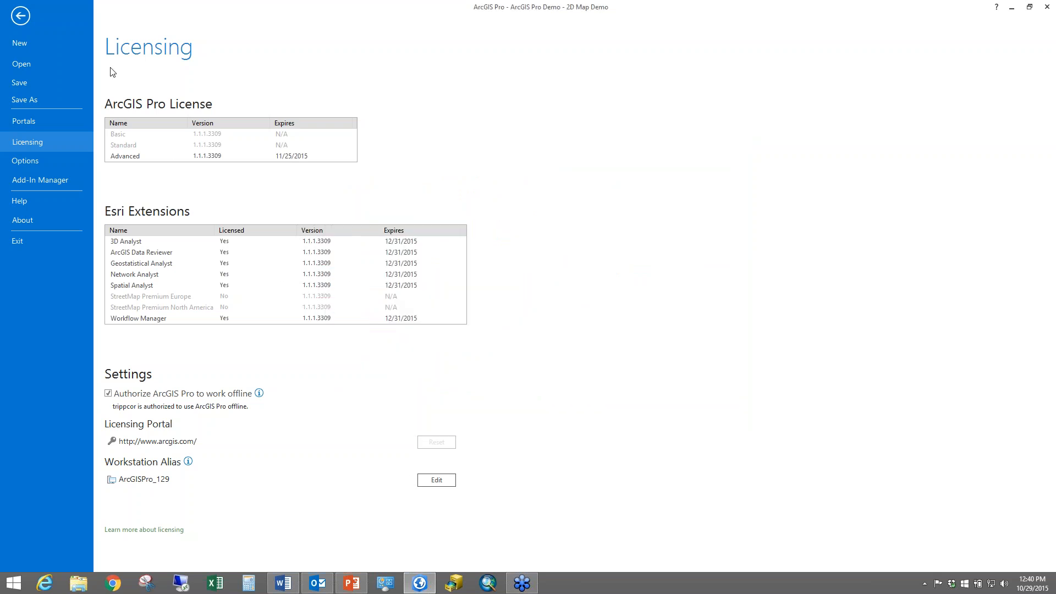
- Switch to the Introducing ArcGIS Pro Webinar presentation in PowerPoint and start the slide show from slide 11, License Levels
{"action": "left_click", "coordinate": [21, 16]}
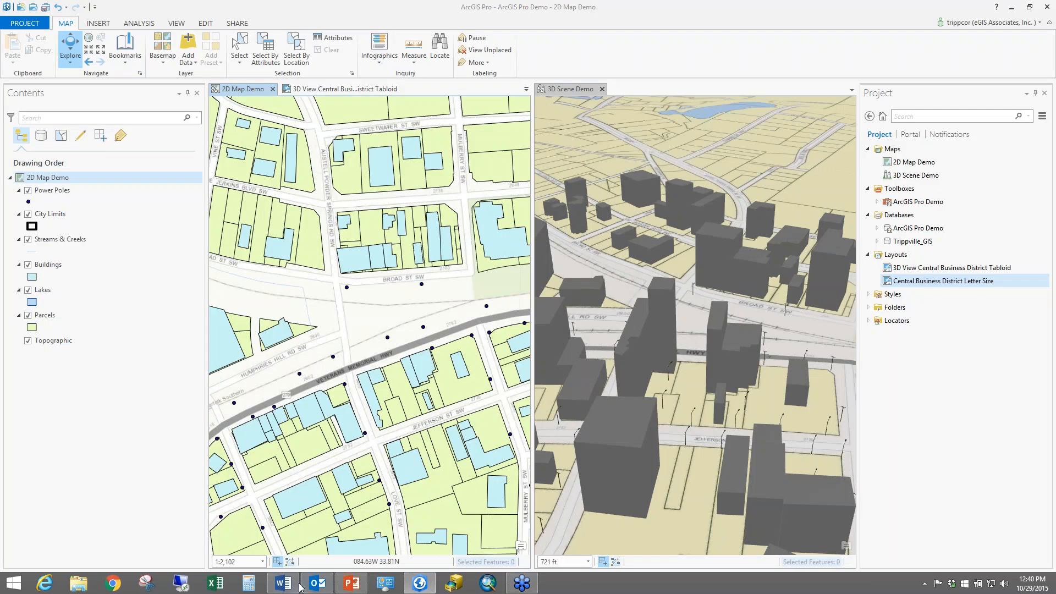
{"action": "left_click", "coordinate": [348, 582]}
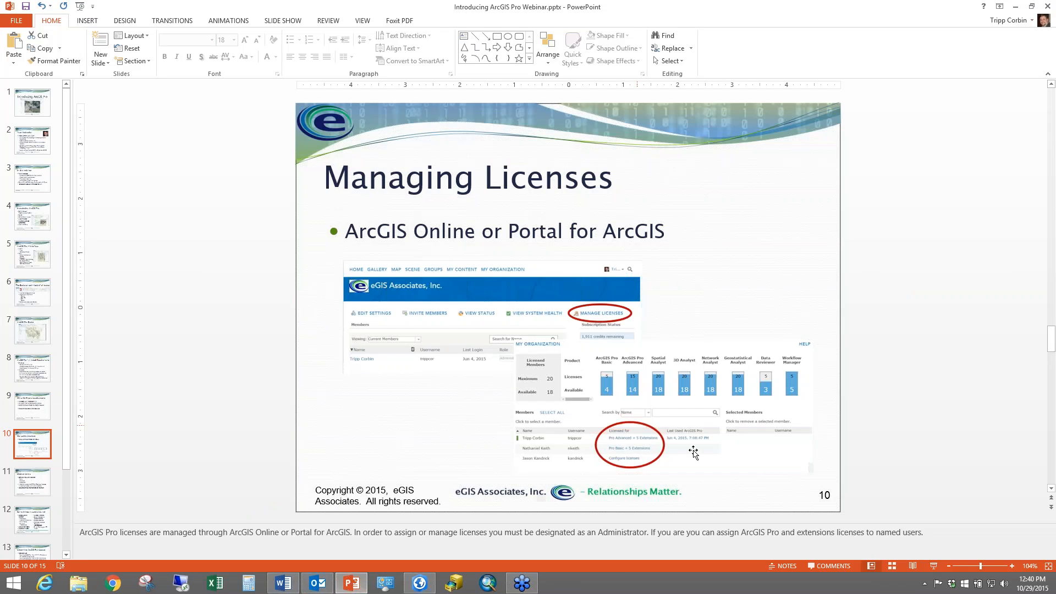
{"action": "left_click", "coordinate": [22, 487]}
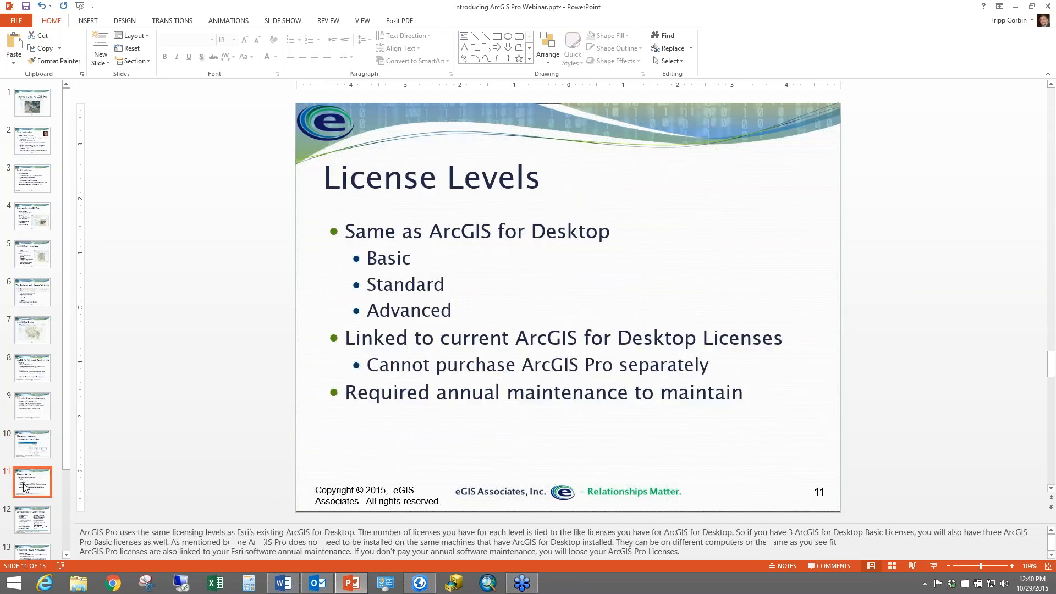
{"action": "left_click", "coordinate": [934, 566]}
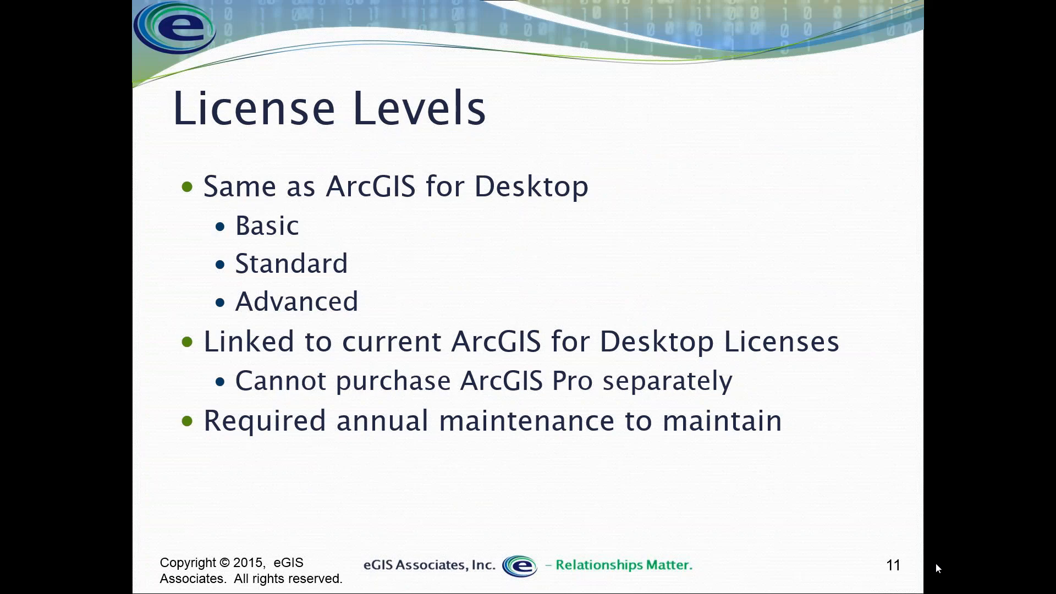
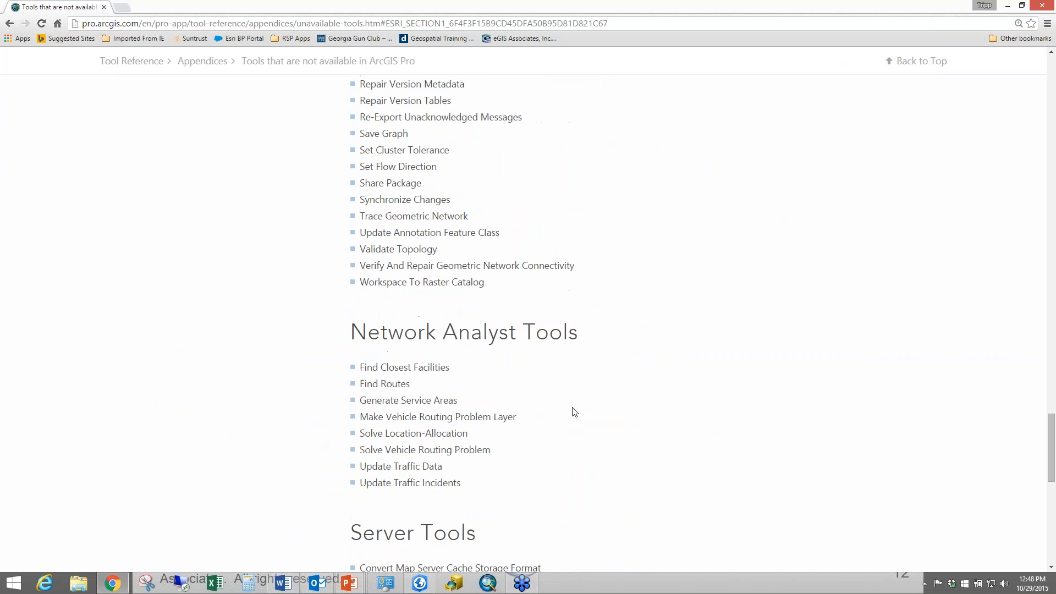
- Review the web list of tools not available in ArcGIS Pro, close it and advance to the Upcoming ArcGIS Pro classes slide
{"action": "scroll", "coordinate": [566, 408], "scroll_direction": "up", "scroll_amount": 6}
{"action": "scroll", "coordinate": [561, 399], "scroll_direction": "up", "scroll_amount": 20}
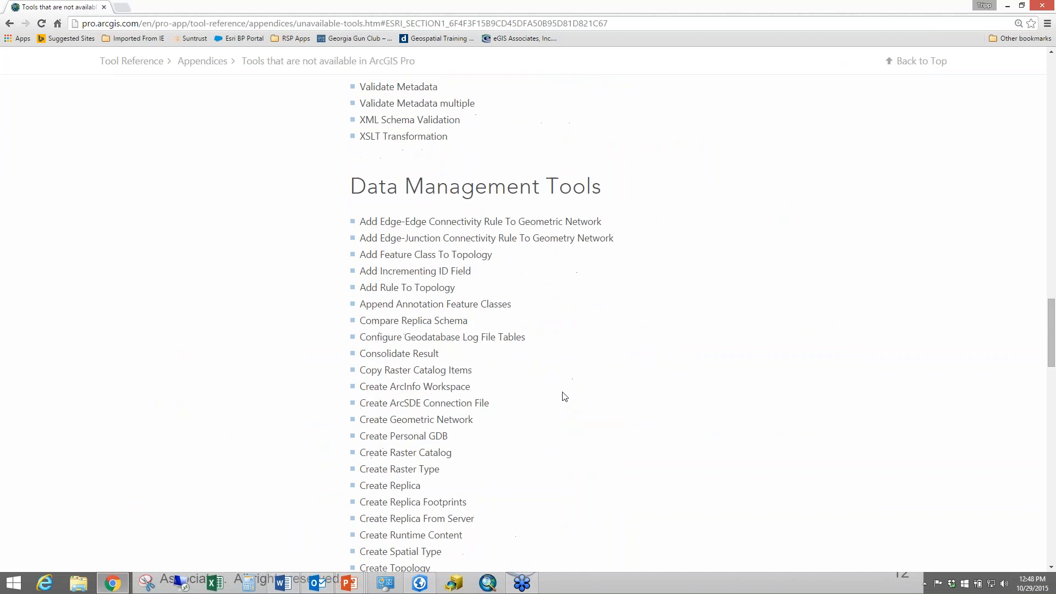
{"action": "scroll", "coordinate": [557, 391], "scroll_direction": "up", "scroll_amount": 8}
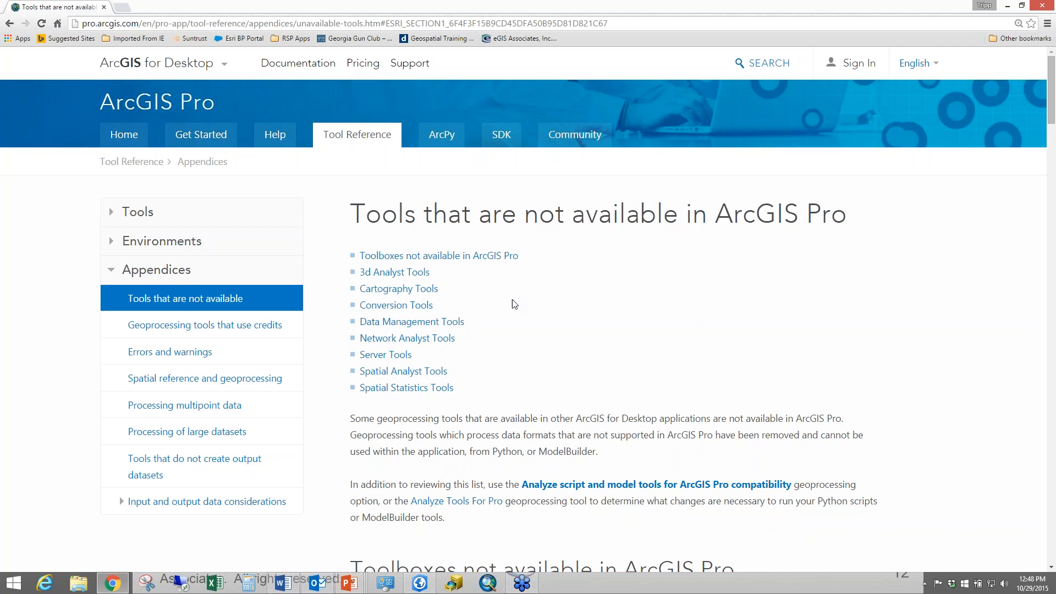
{"action": "left_click", "coordinate": [1041, 7]}
{"action": "key", "text": "Right"}
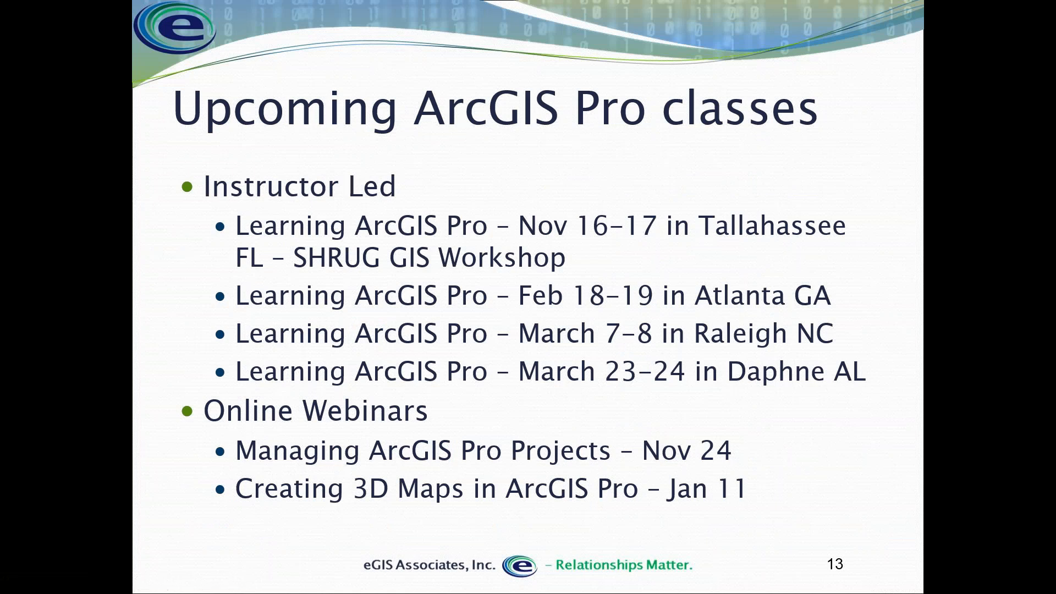
- End the slide show, switch to ArcGIS Pro and examine which new items the ArcGIS Pro Demo geodatabase can hold
{"action": "key", "text": "Escape"}
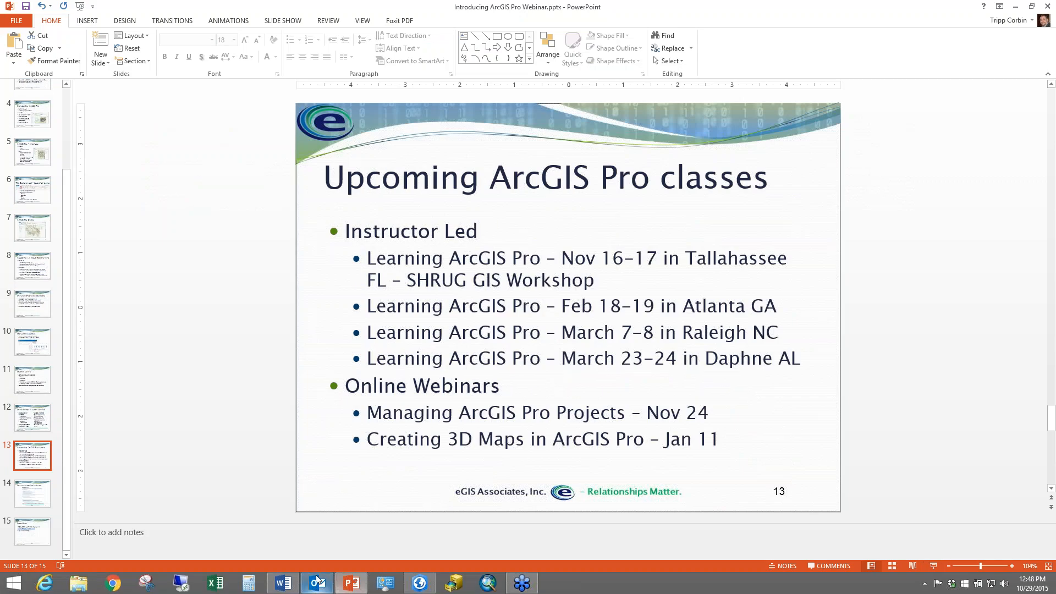
{"action": "left_click", "coordinate": [419, 583]}
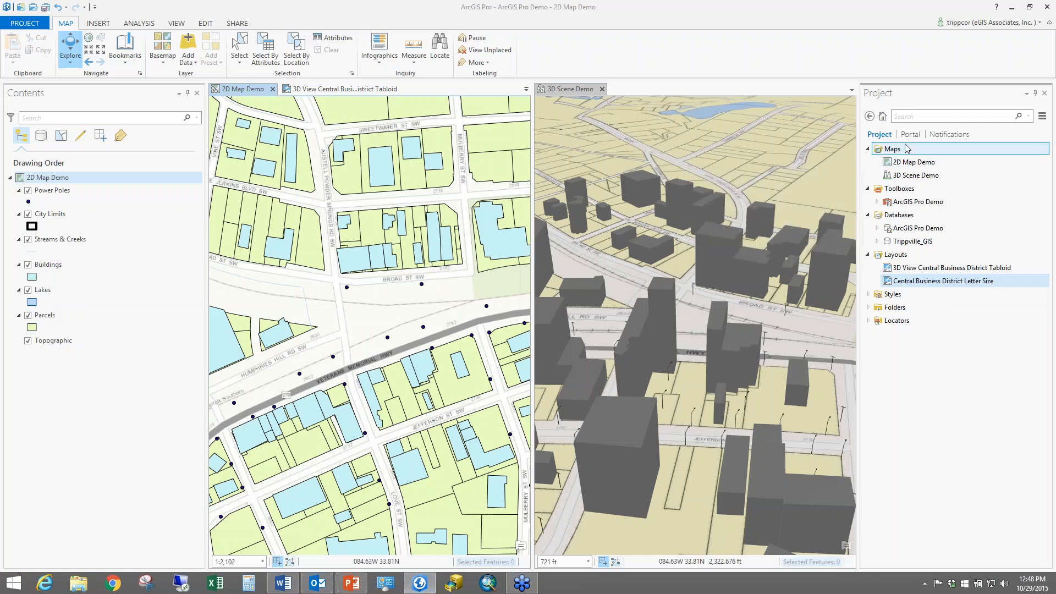
{"action": "mouse_move", "coordinate": [915, 242]}
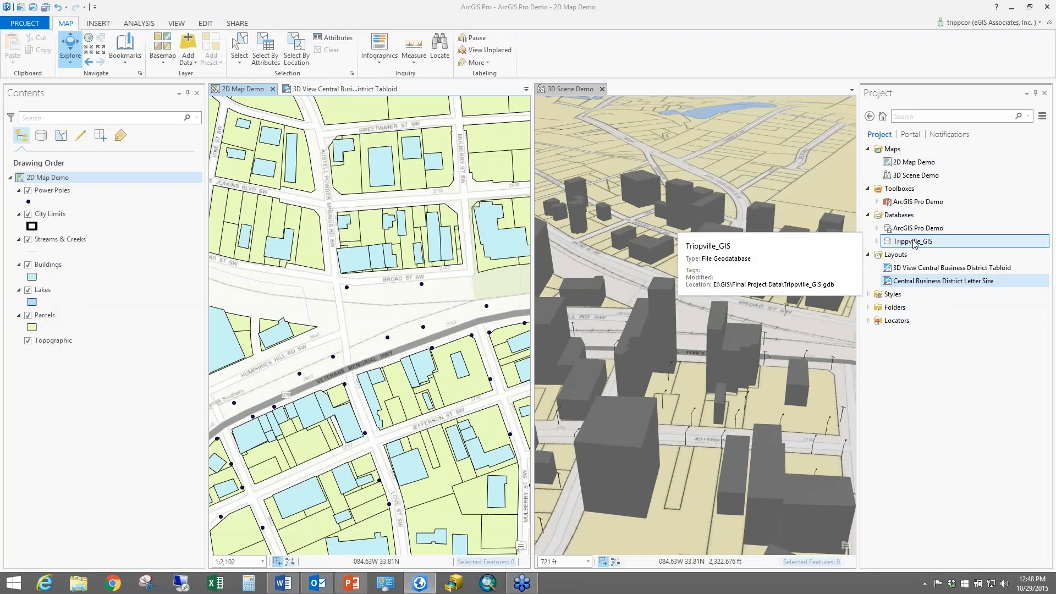
{"action": "right_click", "coordinate": [915, 228]}
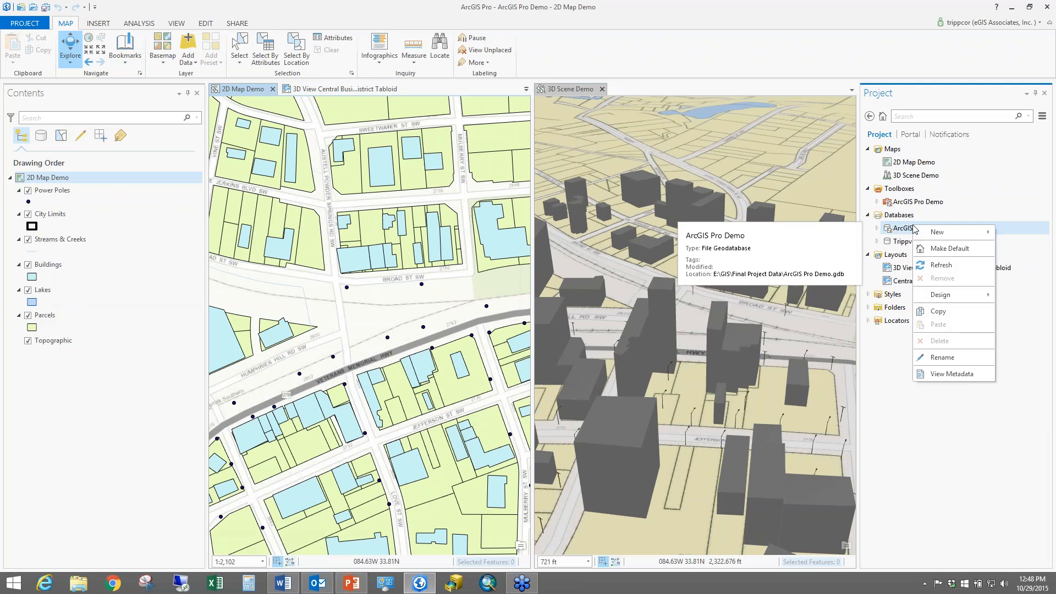
{"action": "mouse_move", "coordinate": [935, 232]}
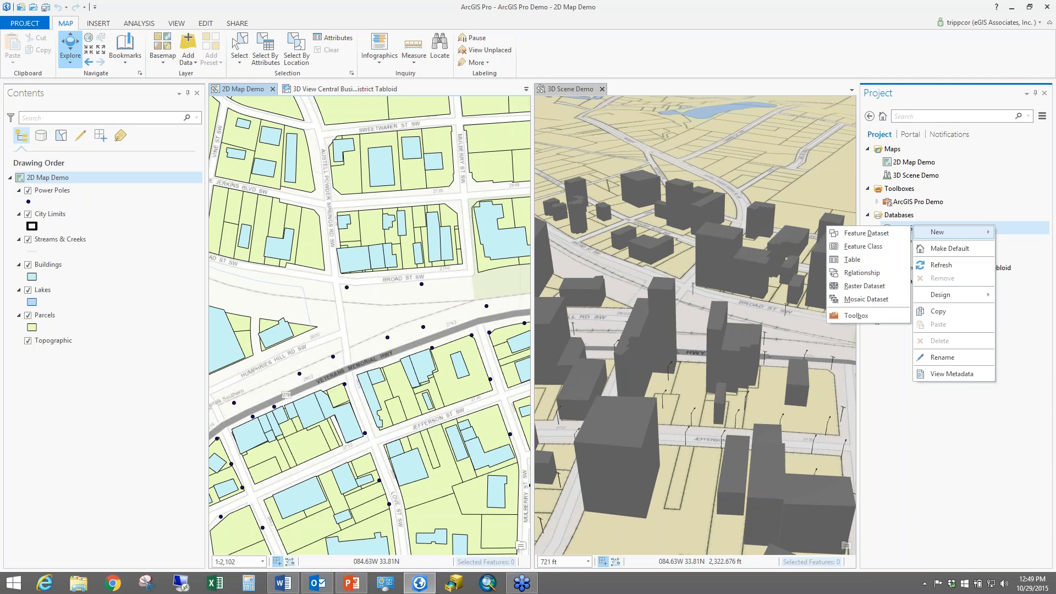
{"action": "key", "text": "Escape"}
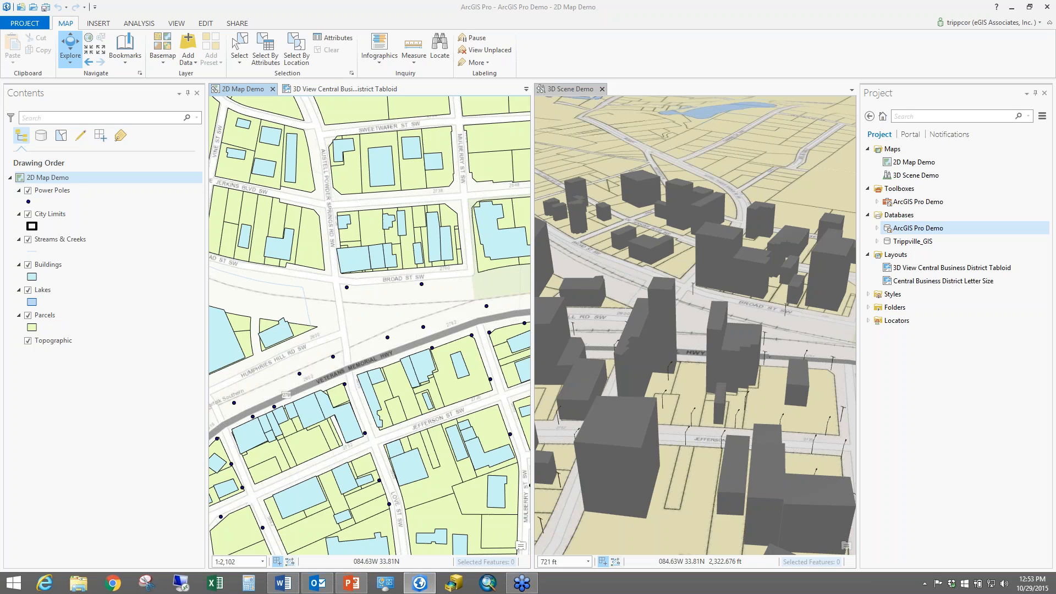
- Examine the settings for sharing 2D Map Demo as a web map, and return to the list of project items
{"action": "left_click", "coordinate": [247, 23]}
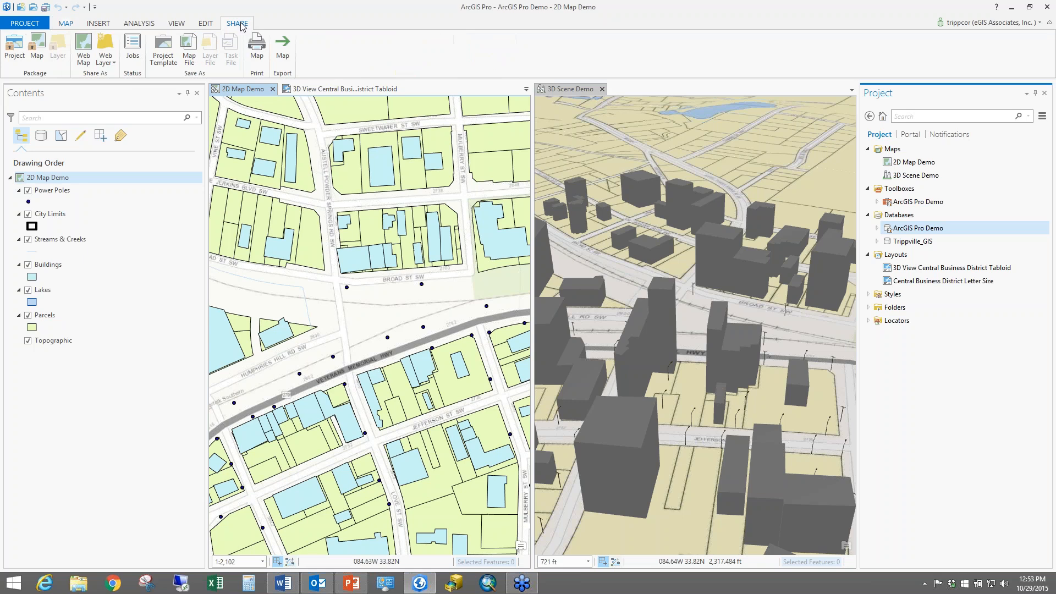
{"action": "left_click", "coordinate": [84, 60]}
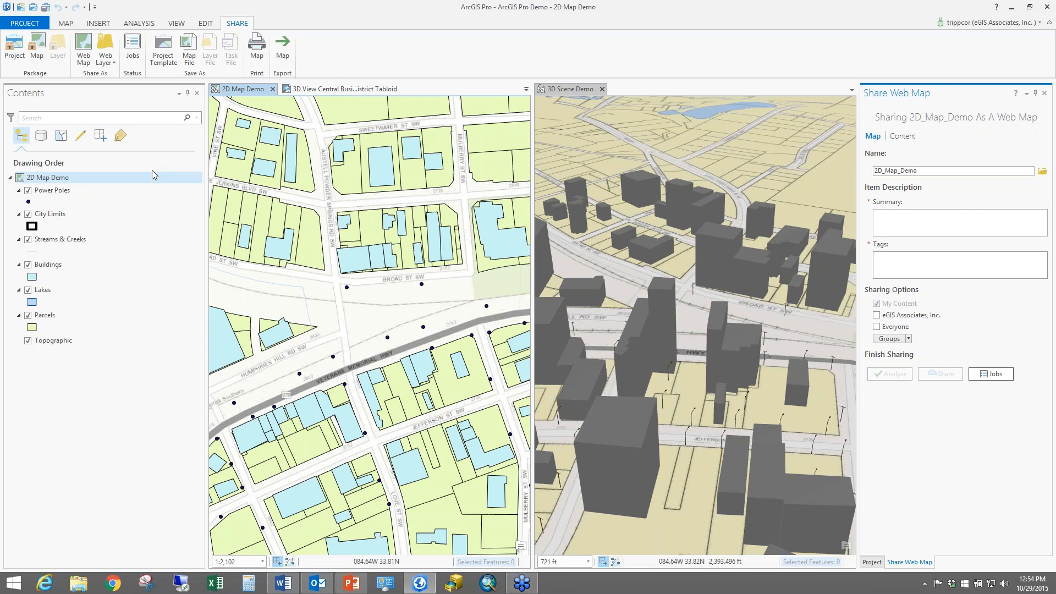
{"action": "left_click", "coordinate": [154, 173]}
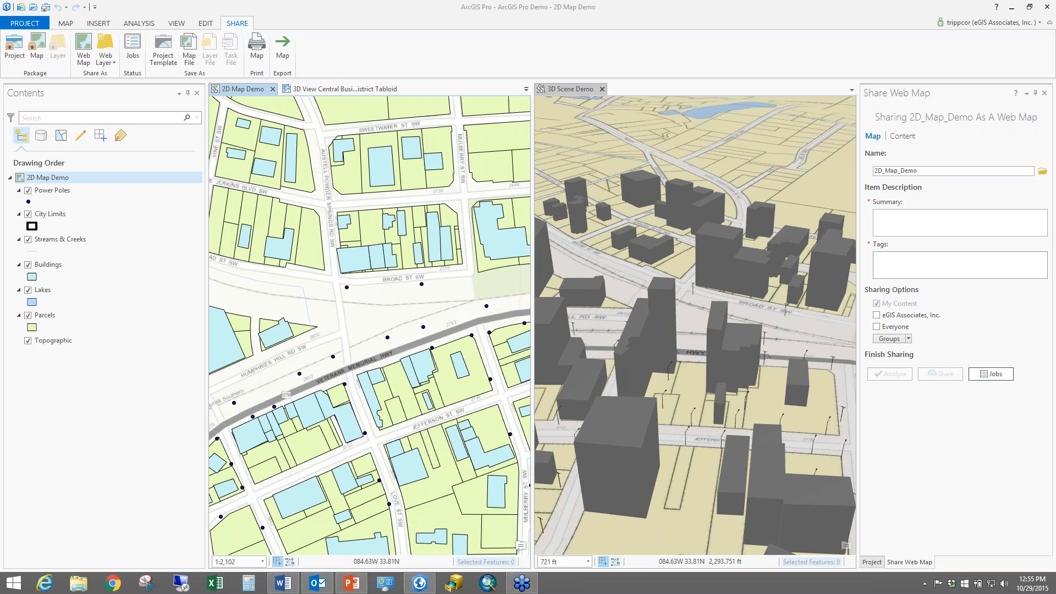
{"action": "left_click", "coordinate": [872, 562]}
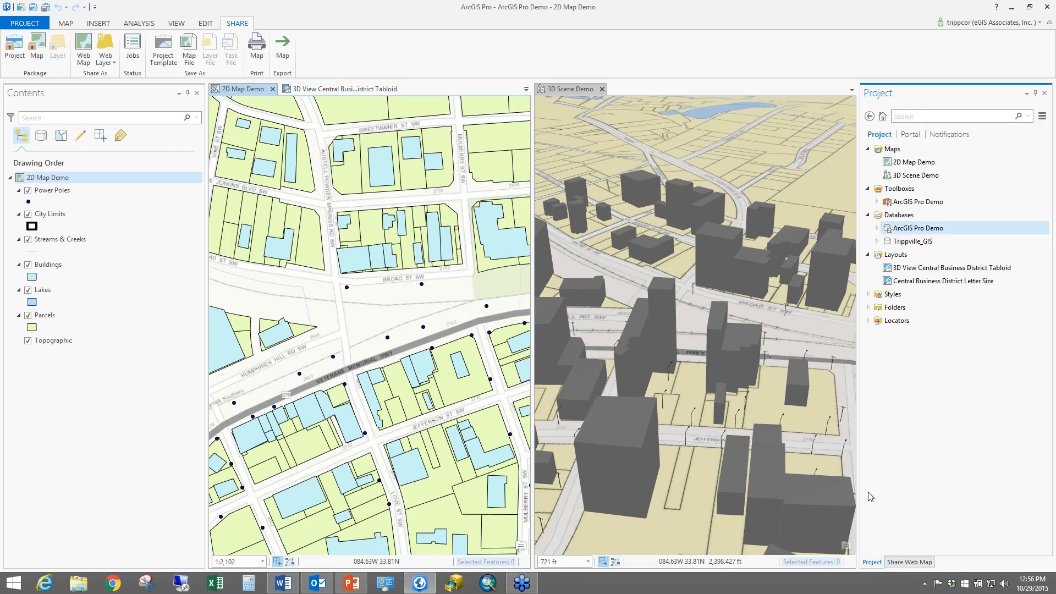
- Open the Power Poles attribute table docked below the 2D Map Demo view and close the 3D Scene Demo view
{"action": "left_click", "coordinate": [912, 240]}
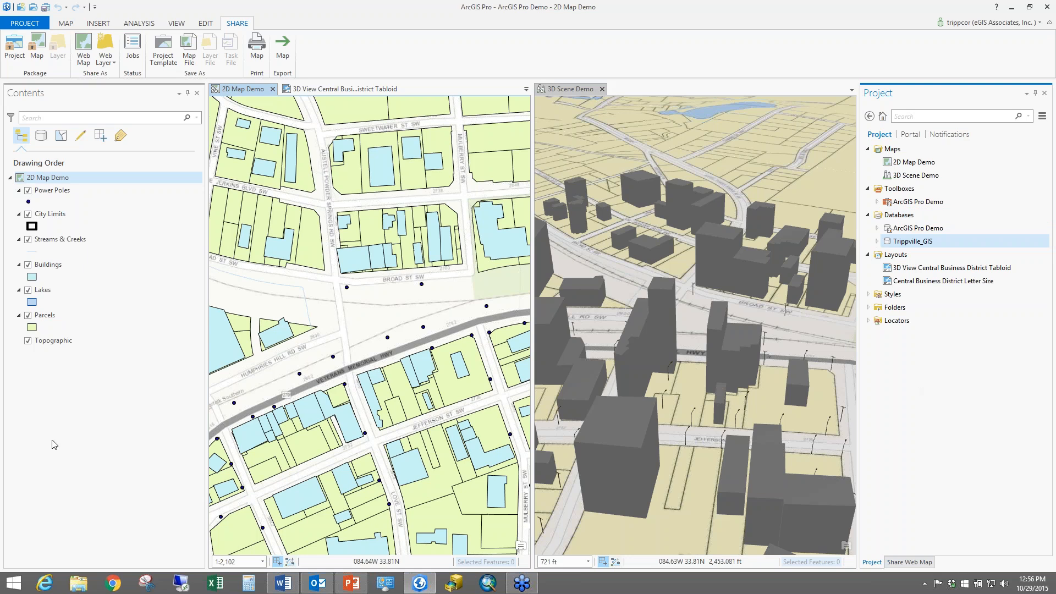
{"action": "left_click", "coordinate": [61, 264]}
{"action": "right_click", "coordinate": [53, 192]}
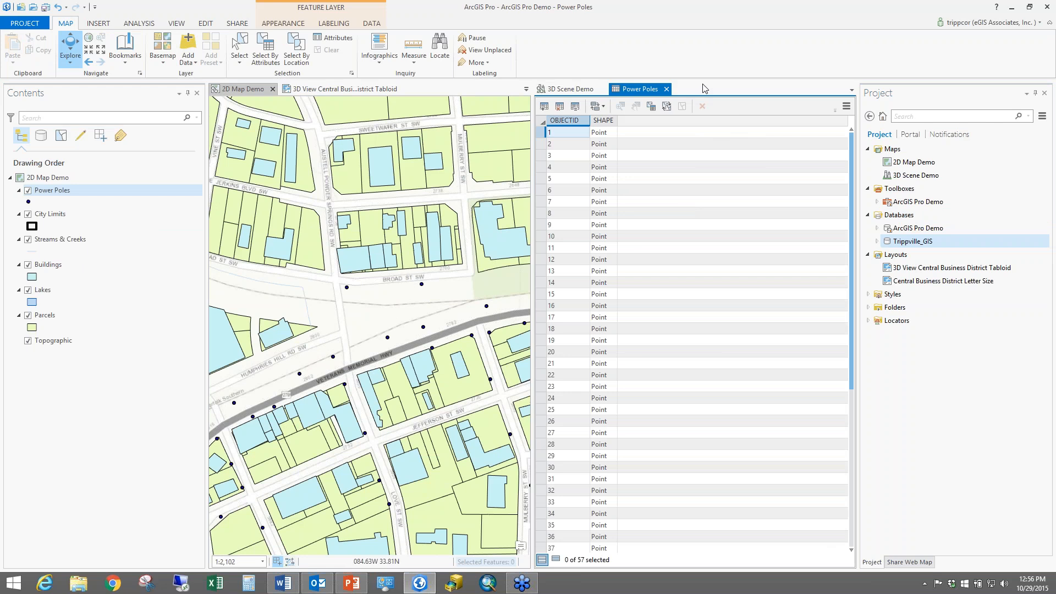
{"action": "left_click_drag", "start_coordinate": [631, 90], "coordinate": [370, 345]}
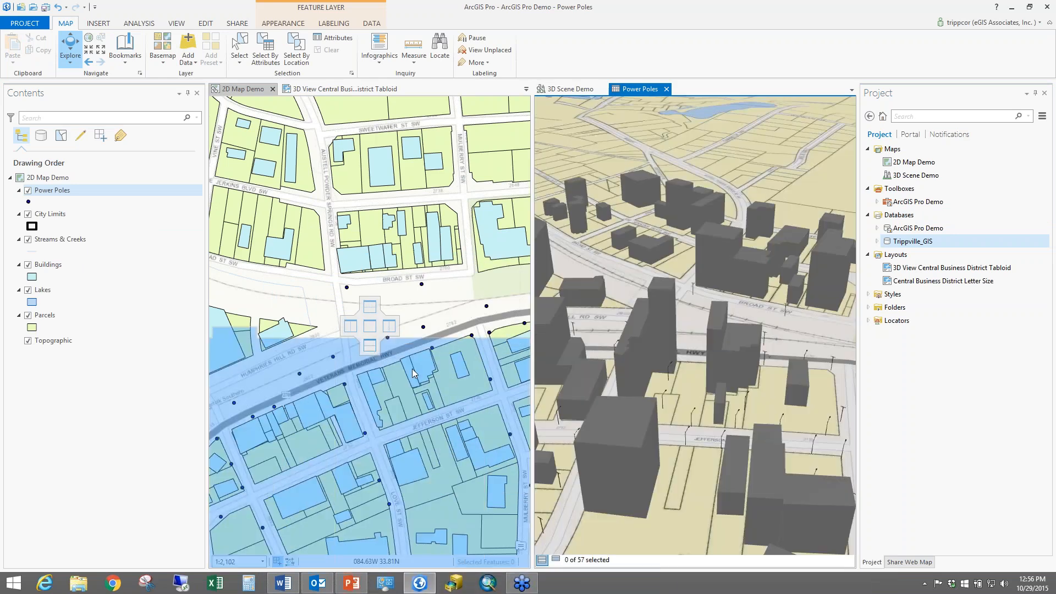
{"action": "left_click", "coordinate": [602, 89]}
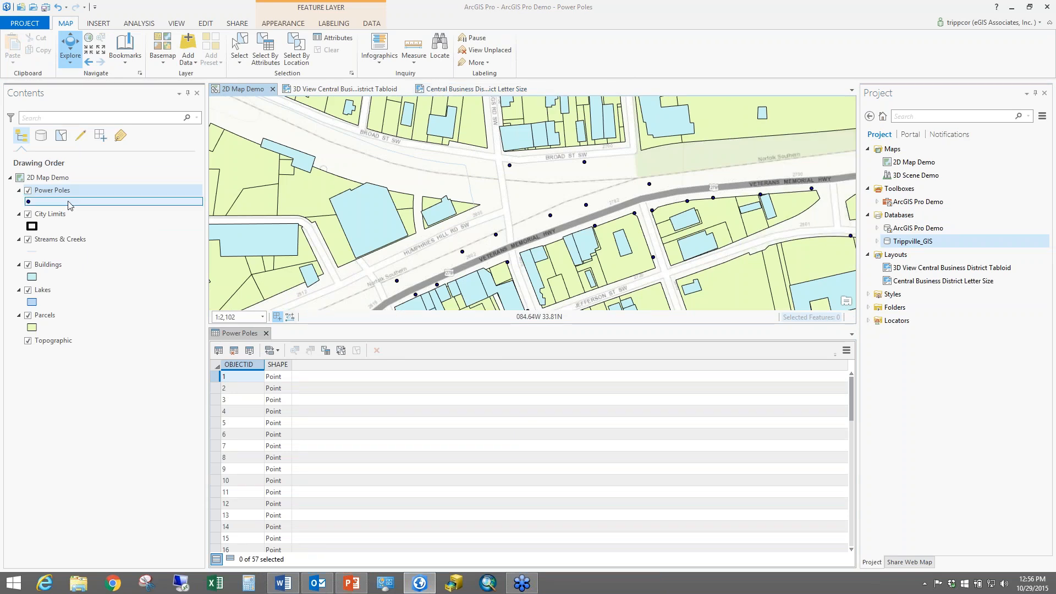
- Open the Buildings attribute table and dock it between the 2D map and the Power Poles table
{"action": "left_click", "coordinate": [60, 264]}
{"action": "right_click", "coordinate": [60, 265]}
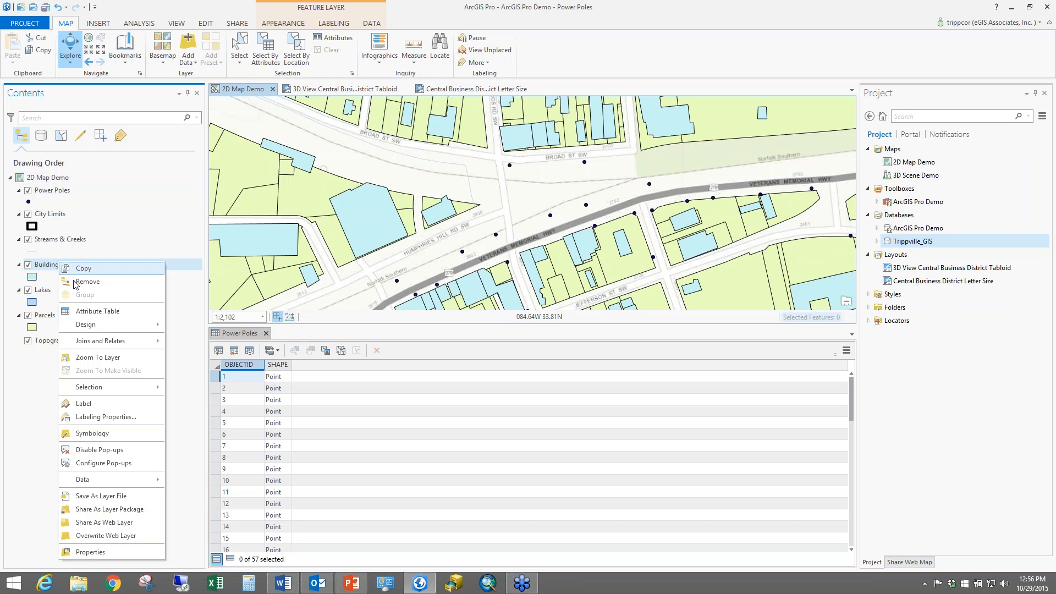
{"action": "left_click", "coordinate": [110, 310]}
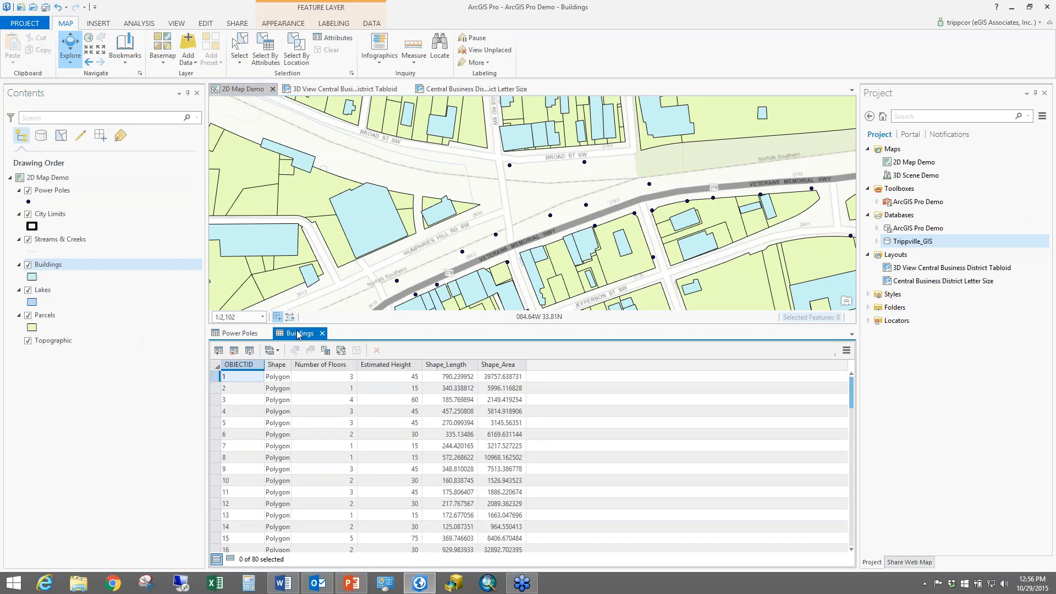
{"action": "left_click", "coordinate": [254, 336]}
{"action": "left_click", "coordinate": [294, 336]}
{"action": "left_click_drag", "start_coordinate": [293, 338], "coordinate": [534, 428]}
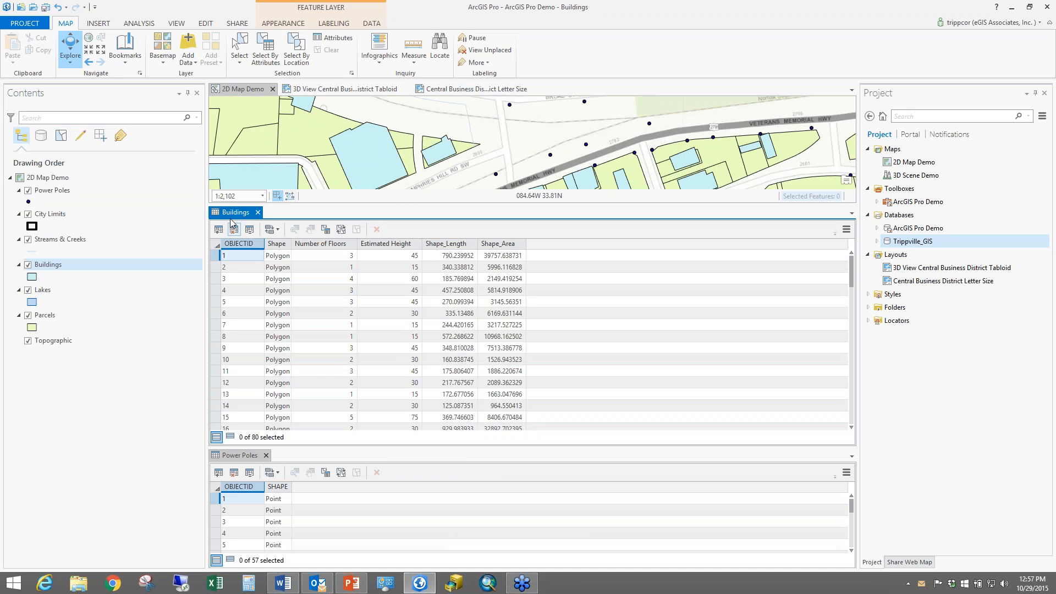
- Undock the Buildings and Power Poles tables into floating windows side by side over the map, and close both
{"action": "left_click_drag", "start_coordinate": [258, 213], "coordinate": [635, 121]}
{"action": "left_click", "coordinate": [258, 212]}
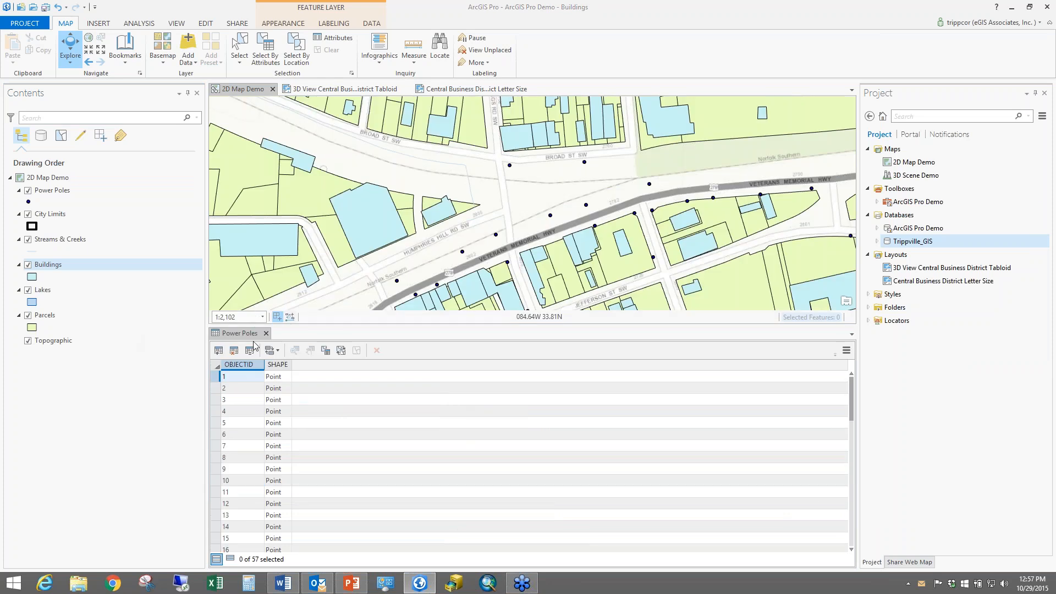
{"action": "left_click", "coordinate": [261, 334]}
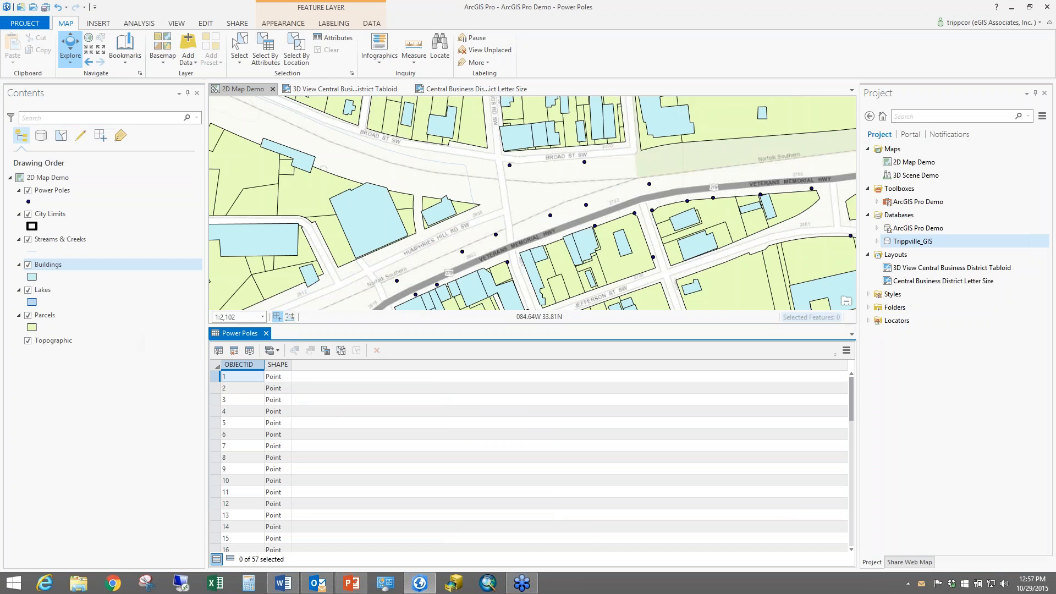
{"action": "left_click", "coordinate": [265, 333]}
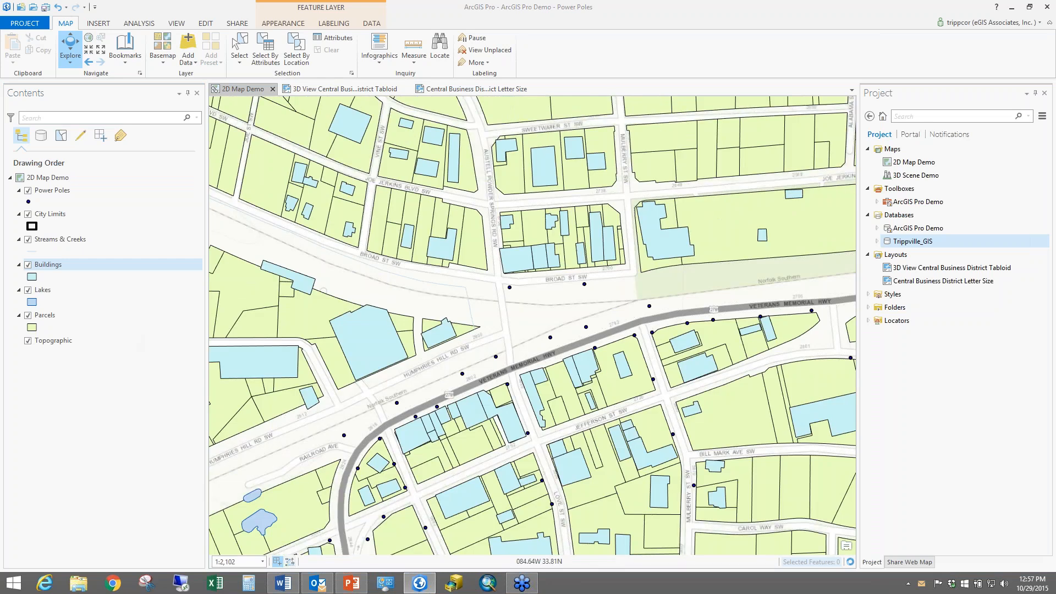
{"action": "left_click_drag", "start_coordinate": [323, 291], "coordinate": [338, 130]}
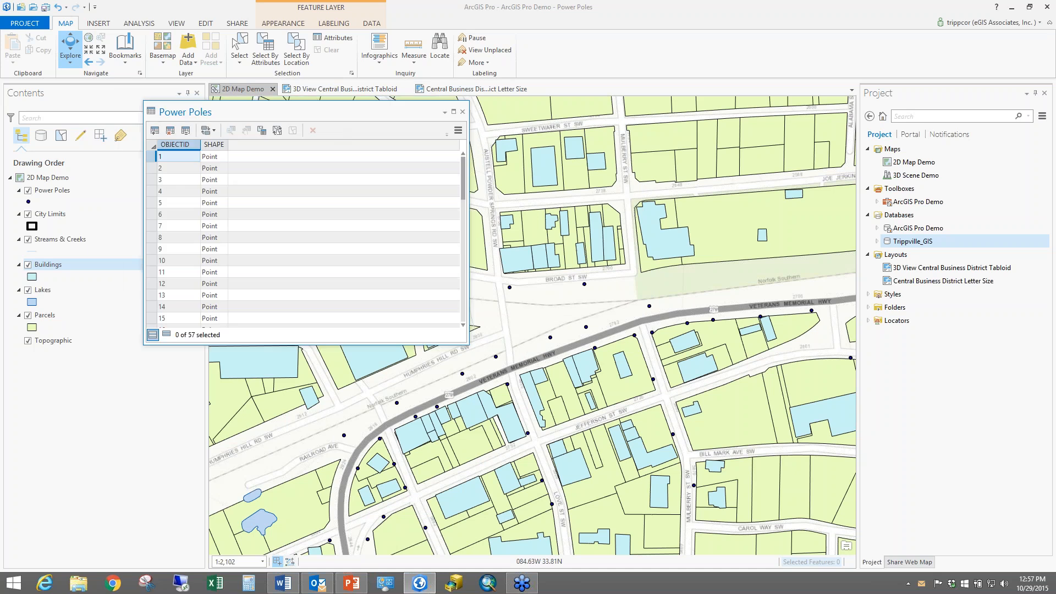
{"action": "key", "text": "ctrl+t"}
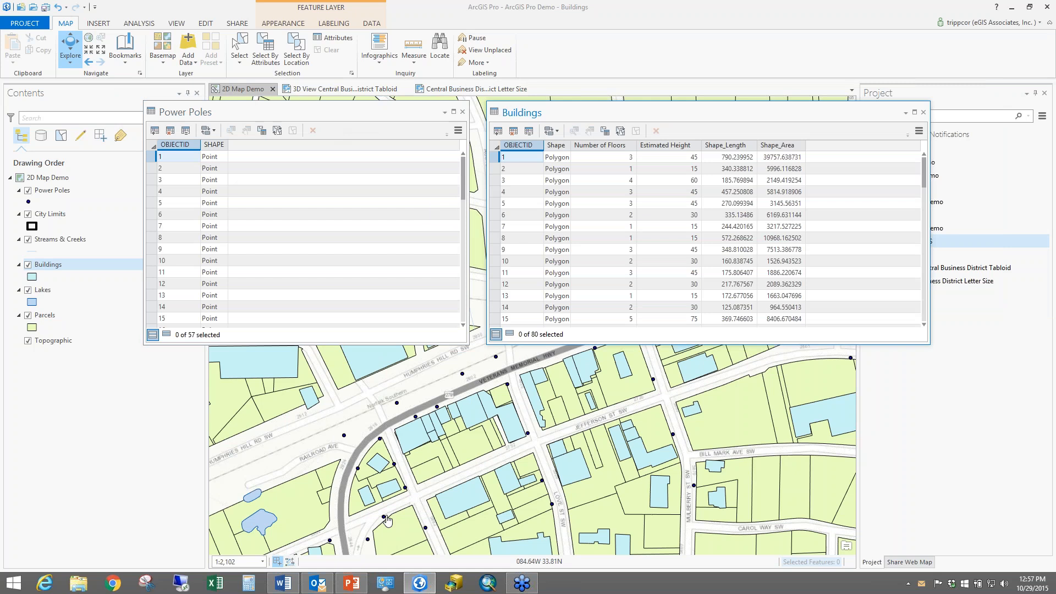
{"action": "left_click", "coordinate": [461, 113]}
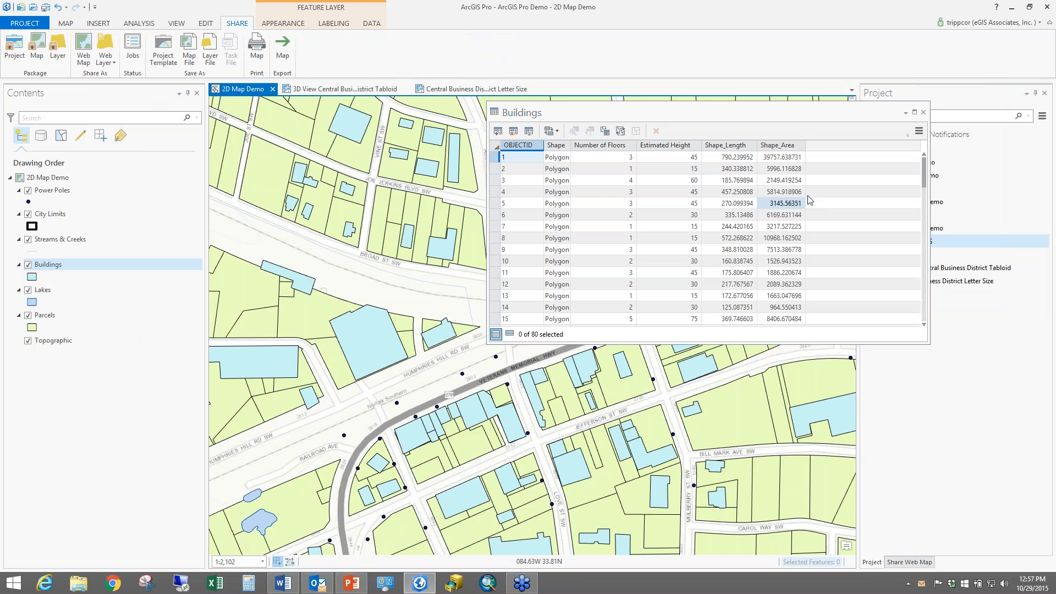
{"action": "left_click", "coordinate": [924, 112]}
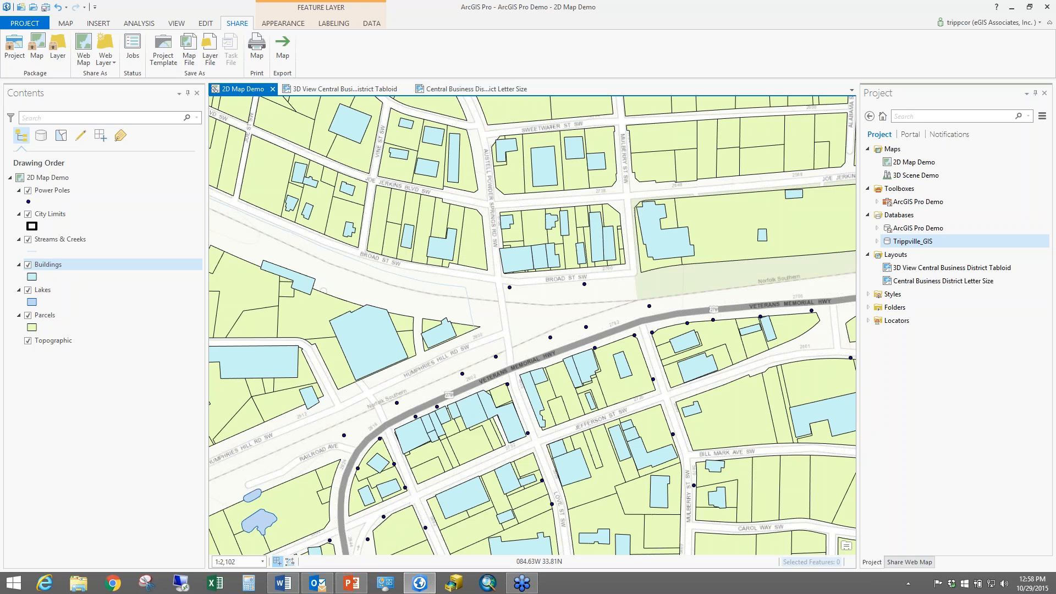
- Open the geoprocessing toolboxes and examine the toolsets inside Data Management Tools
{"action": "left_click", "coordinate": [138, 23]}
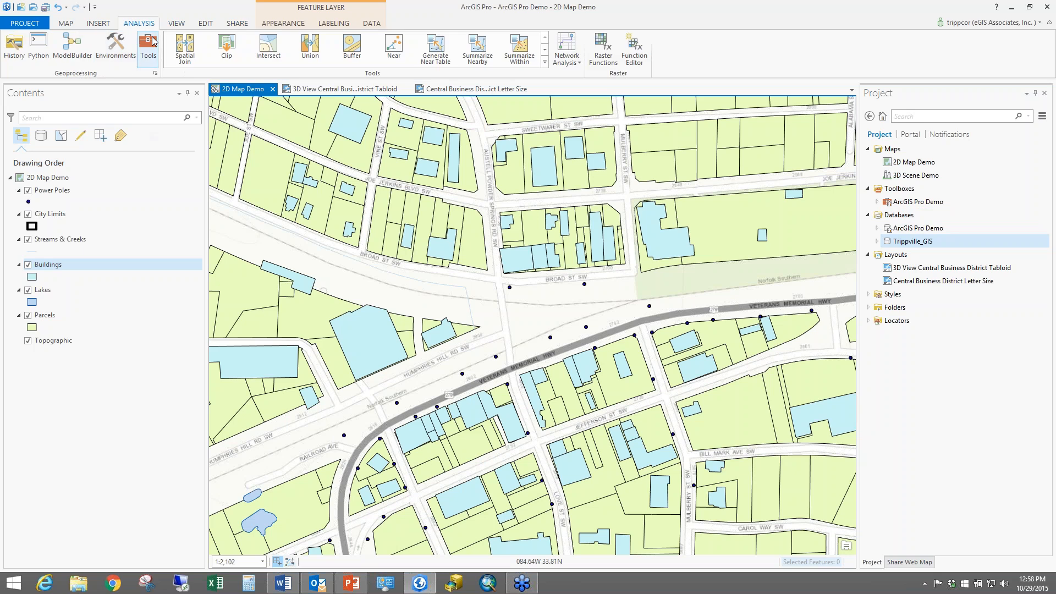
{"action": "left_click", "coordinate": [148, 45]}
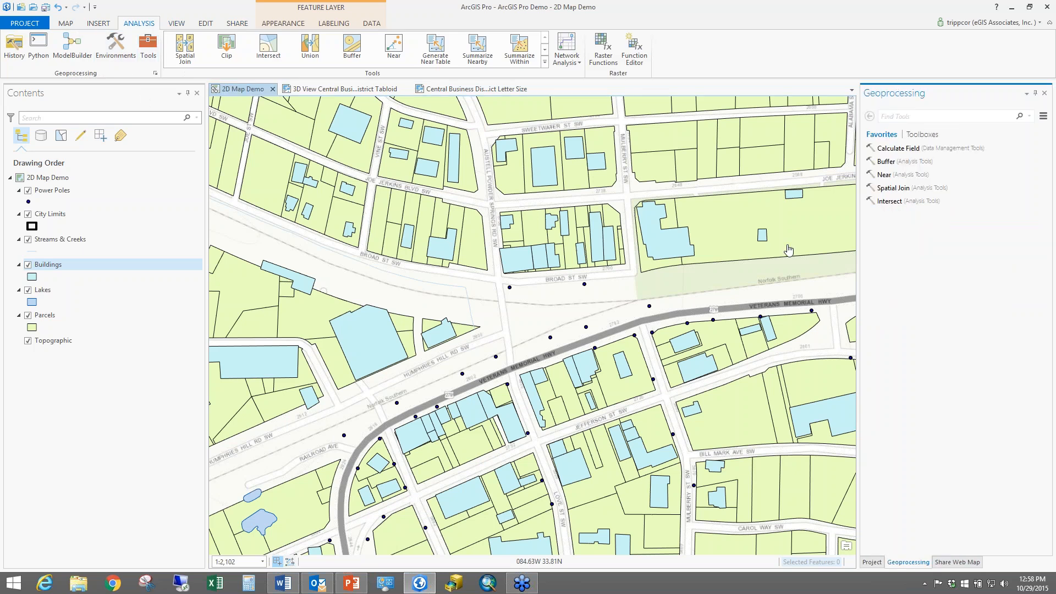
{"action": "left_click", "coordinate": [917, 136]}
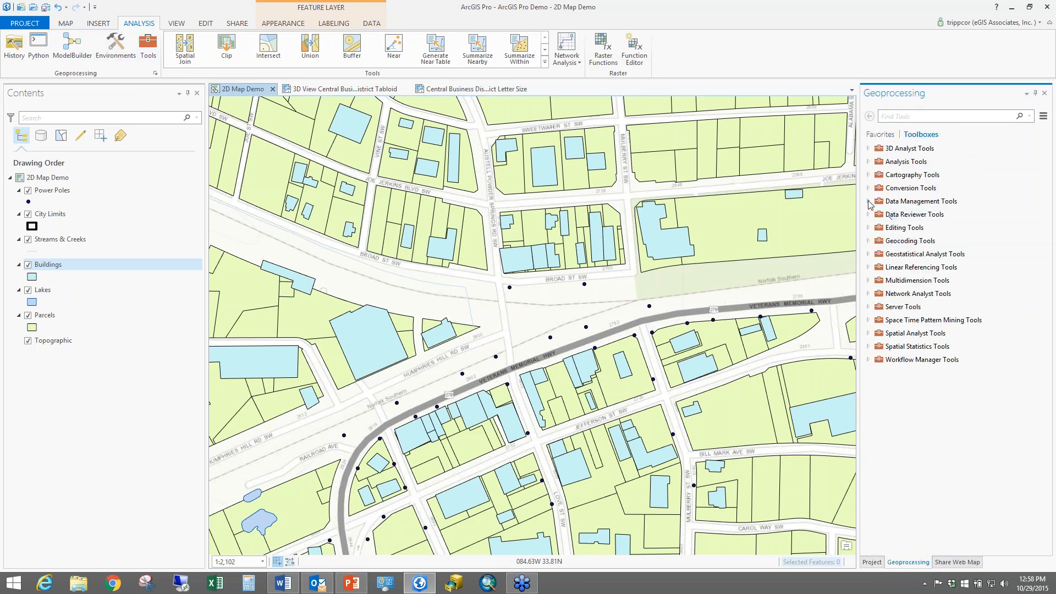
{"action": "left_click", "coordinate": [868, 200]}
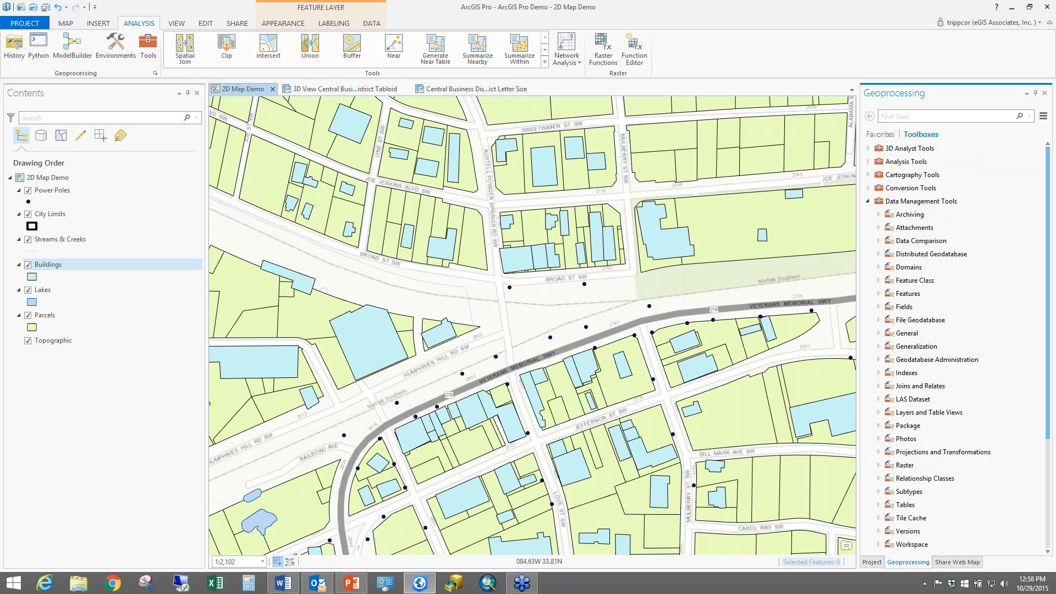
- Switch to the Introducing ArcGIS Pro Webinar presentation in PowerPoint
{"action": "left_click", "coordinate": [352, 587]}
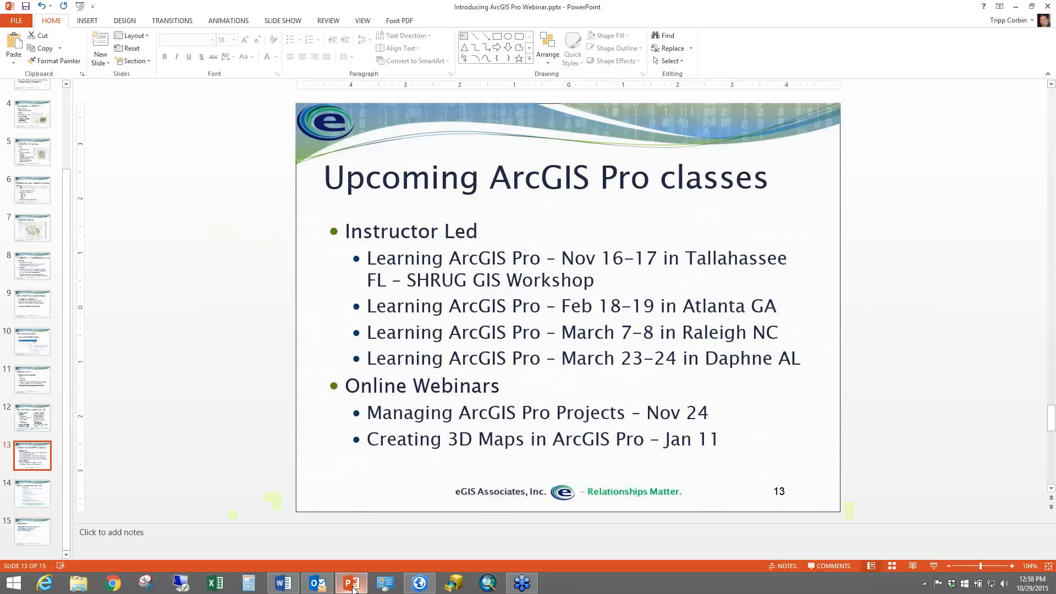